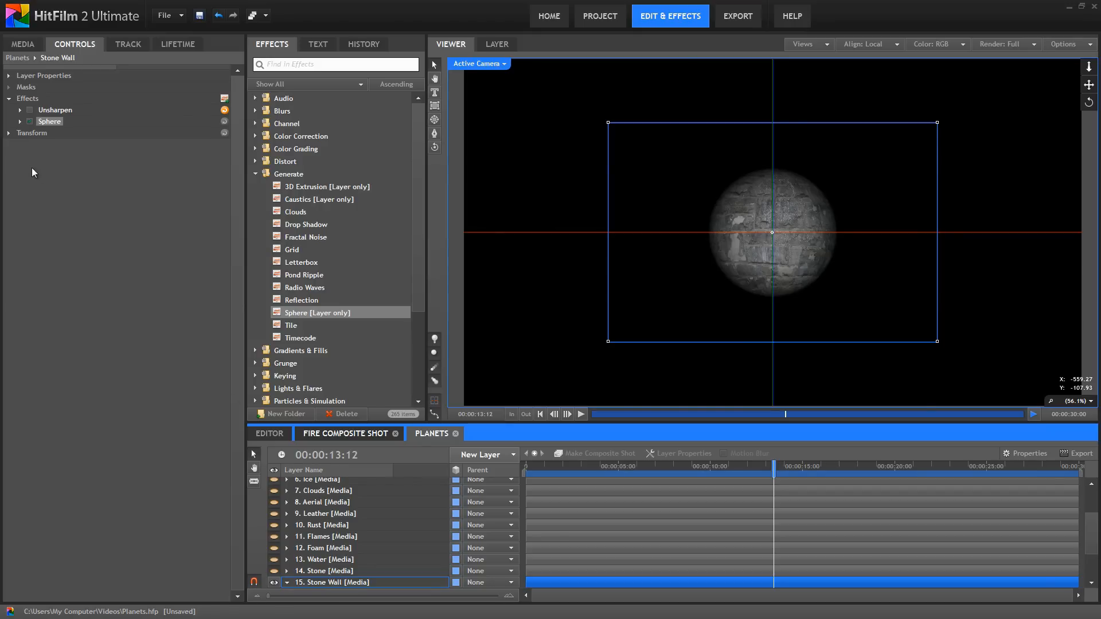
Step: Compare the Stone Wall layer with and without its Sphere effect
{"action": "left_click", "coordinate": [31, 124]}
{"action": "left_click", "coordinate": [30, 121]}
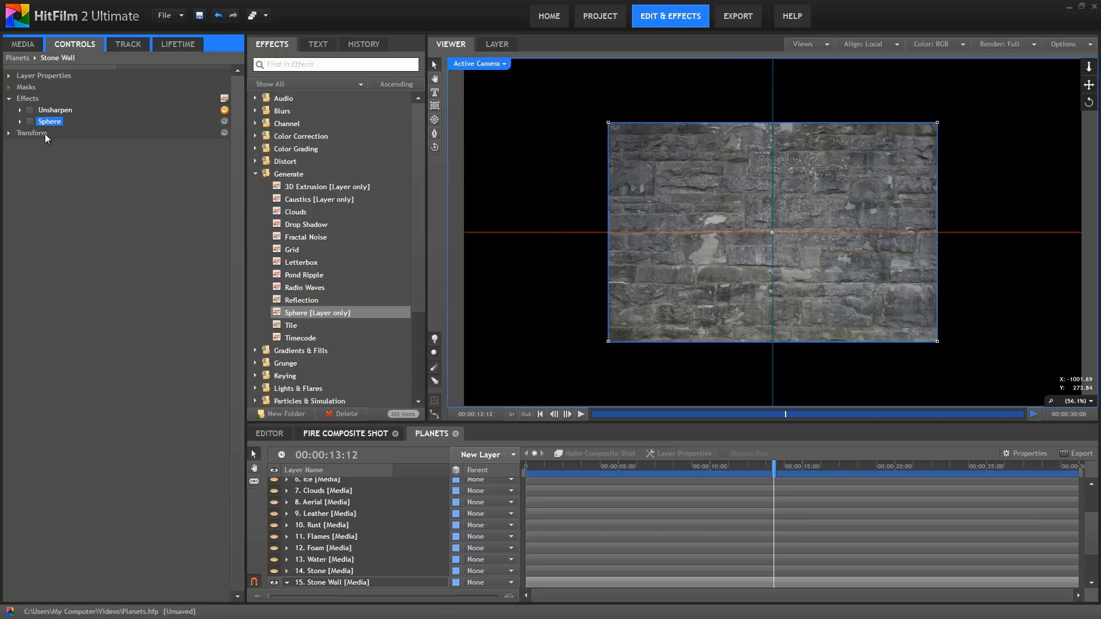
{"action": "left_click", "coordinate": [30, 122]}
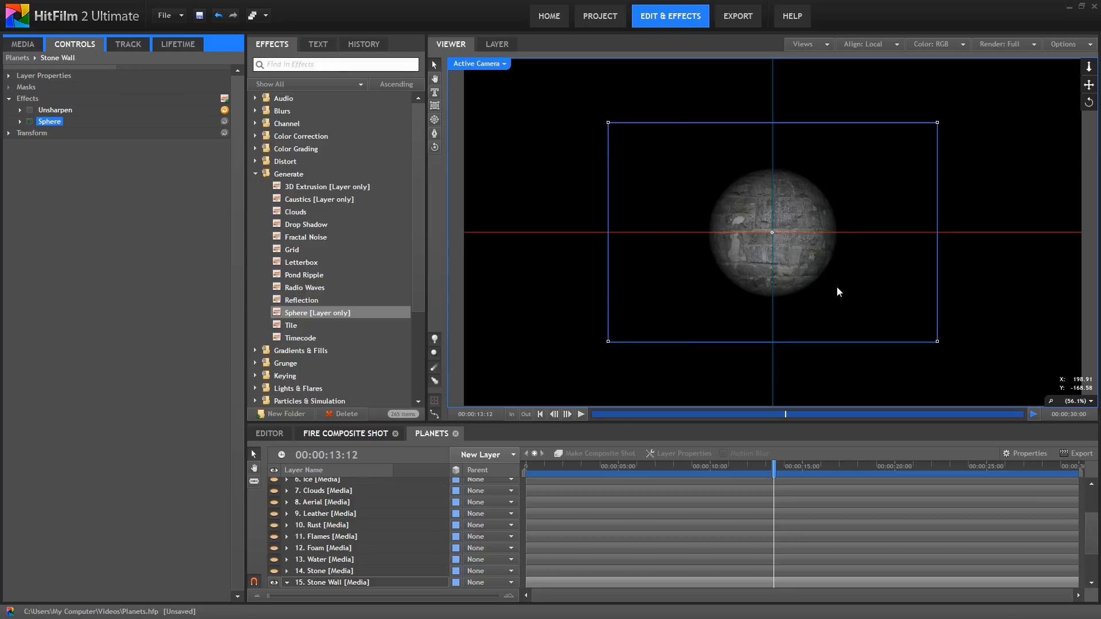
Step: Set the surface texture scale of the Stone Wall layer's Sphere effect to 25%
{"action": "left_click", "coordinate": [20, 122]}
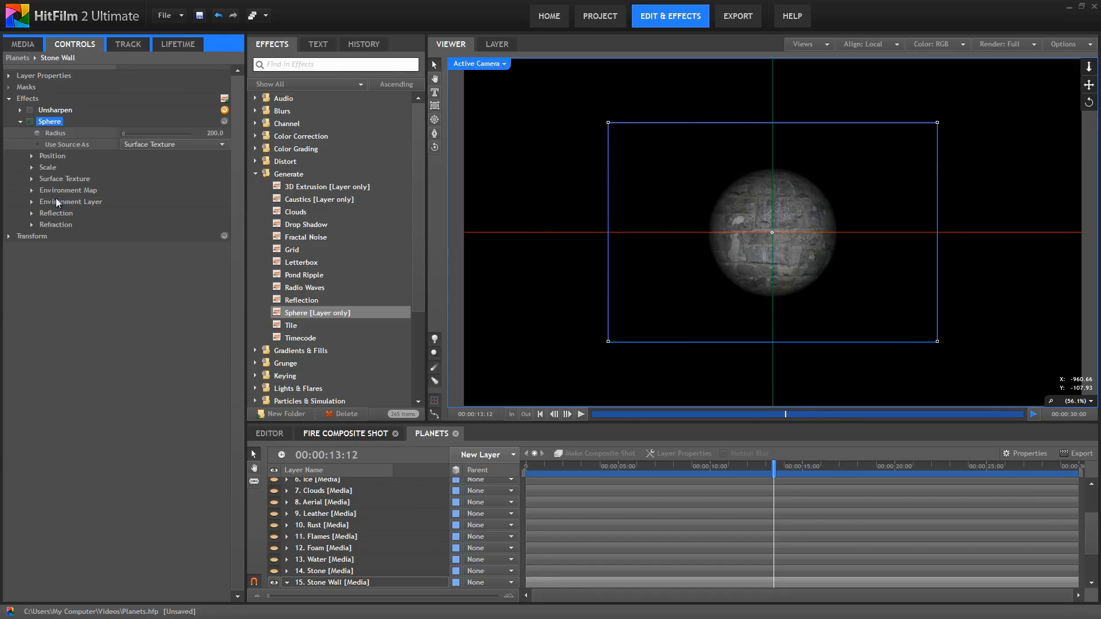
{"action": "left_click", "coordinate": [32, 179]}
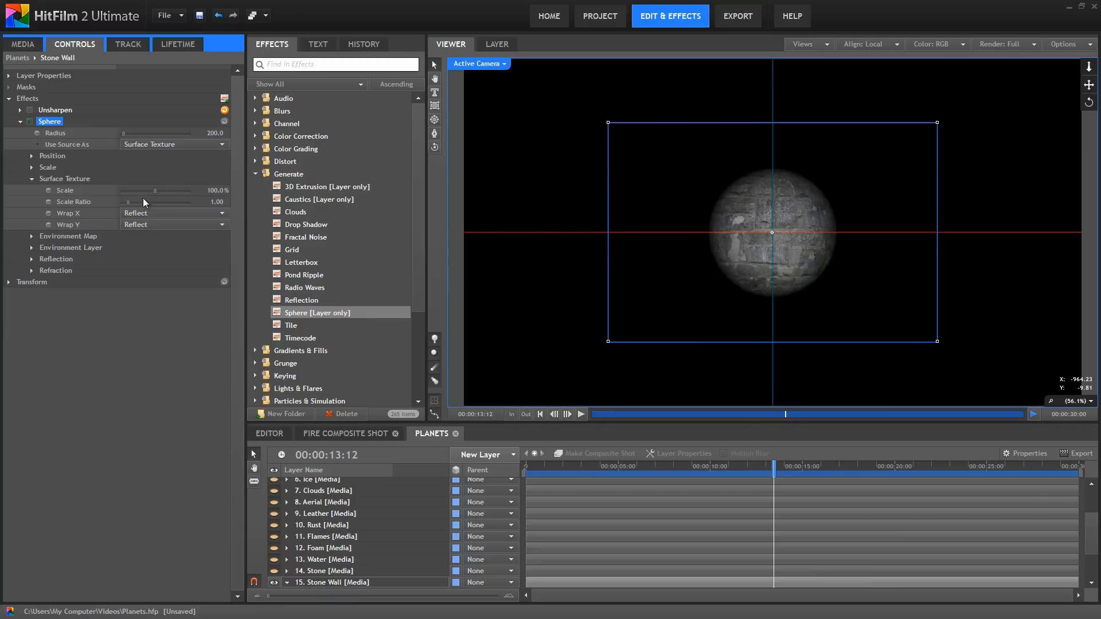
{"action": "left_click_drag", "start_coordinate": [154, 190], "coordinate": [129, 189]}
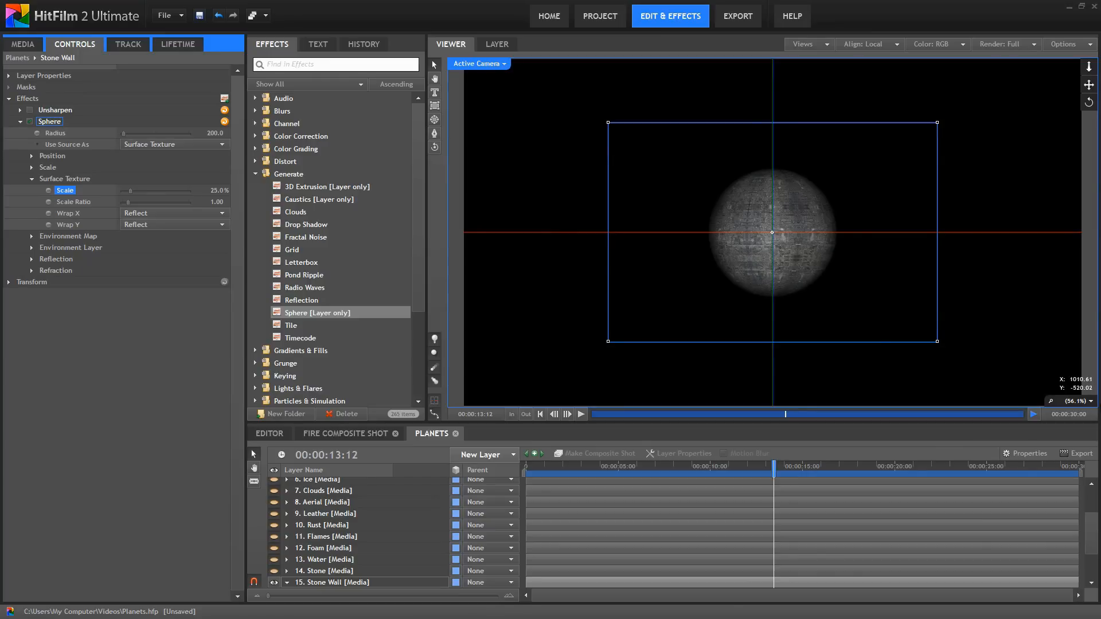
Step: Enable the Unsharpen effect on the Stone Wall layer to sharpen the sphere's texture
{"action": "left_click", "coordinate": [1090, 401]}
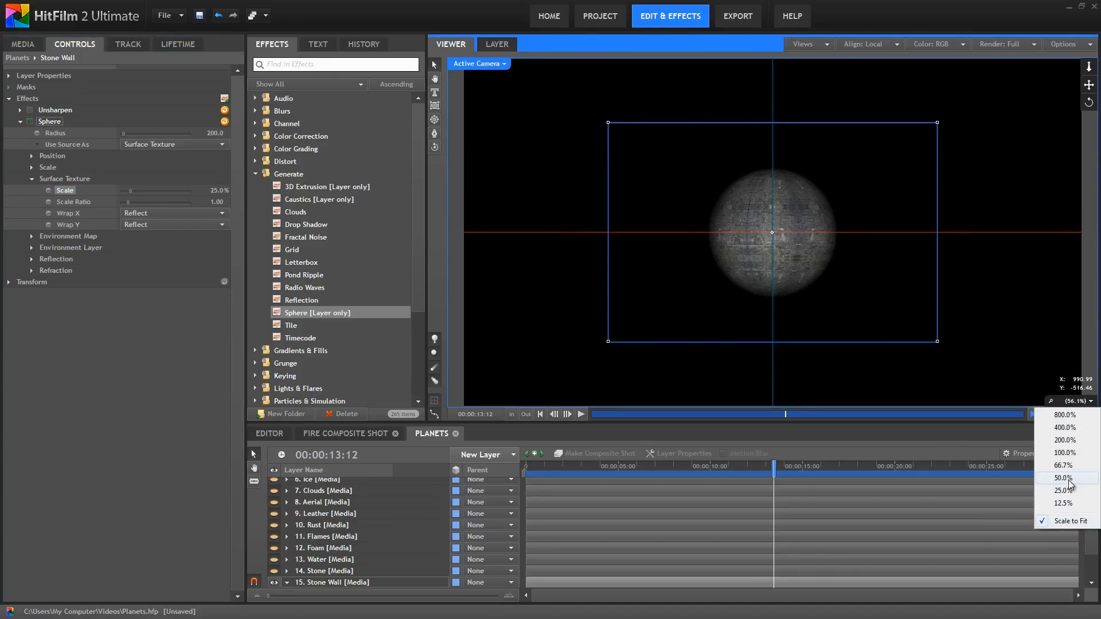
{"action": "left_click", "coordinate": [1068, 453]}
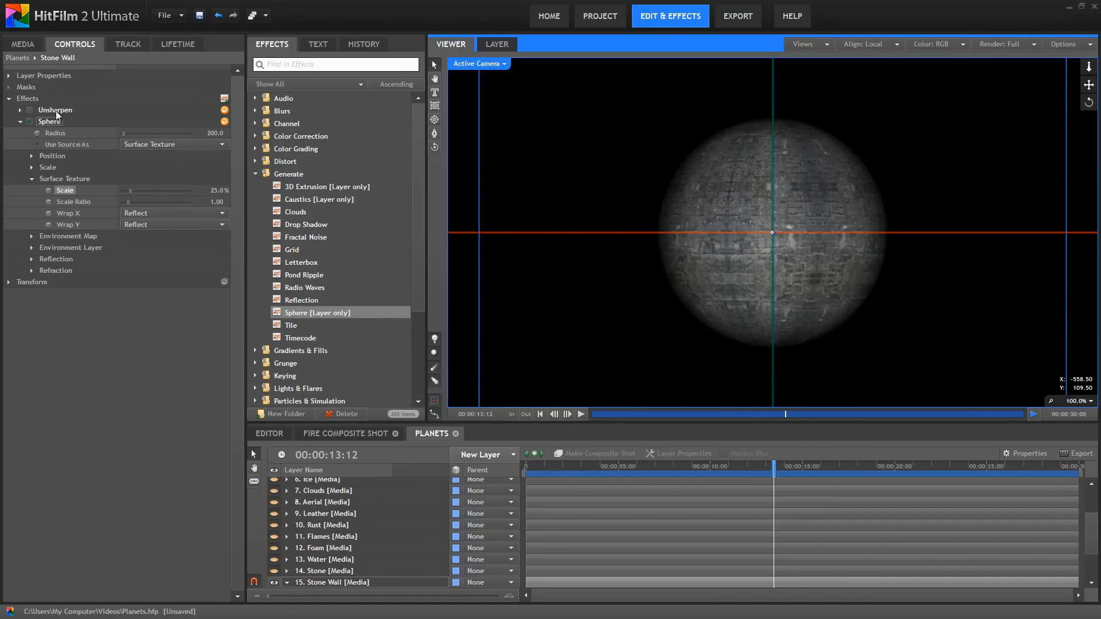
{"action": "left_click", "coordinate": [31, 112]}
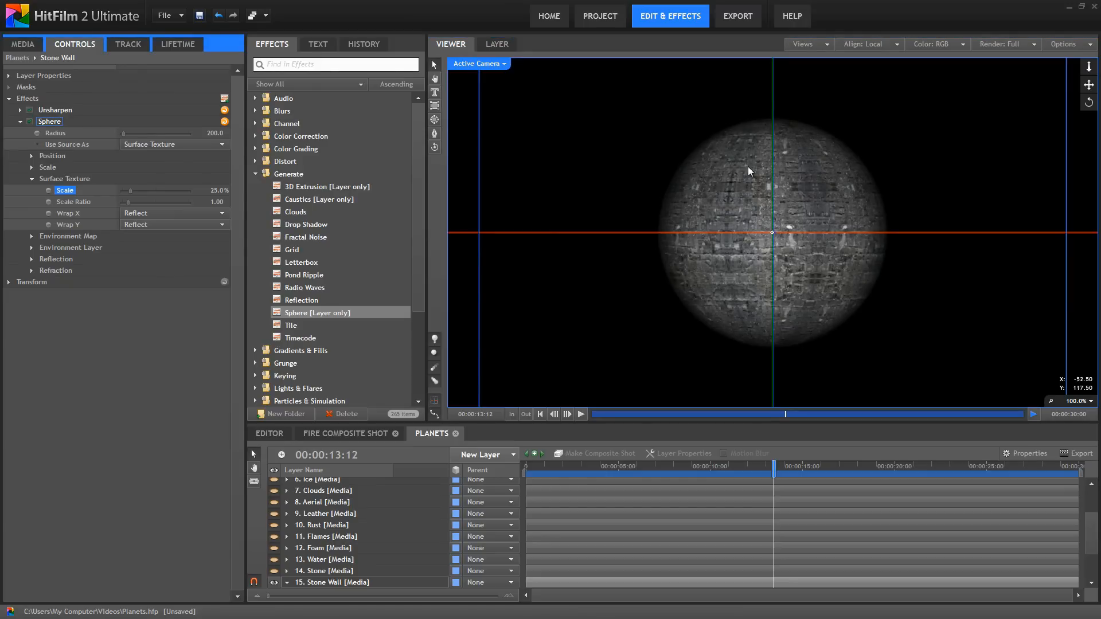
{"action": "left_click", "coordinate": [800, 214]}
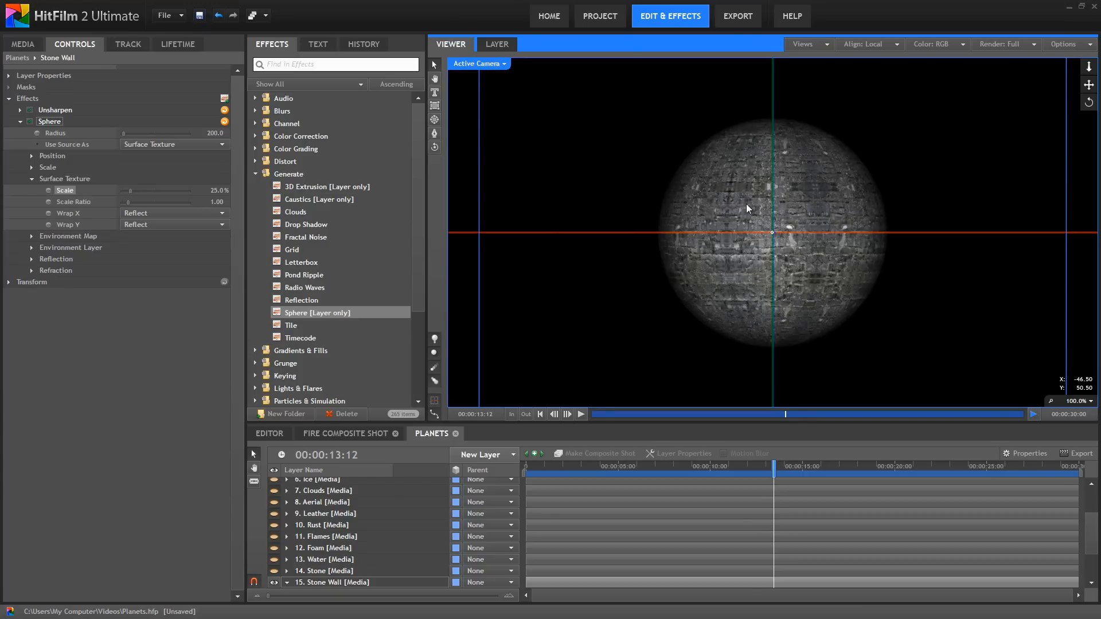
Step: Try the Tile option for the surface texture's Wrap X, and restore it to Reflect
{"action": "left_click", "coordinate": [222, 213]}
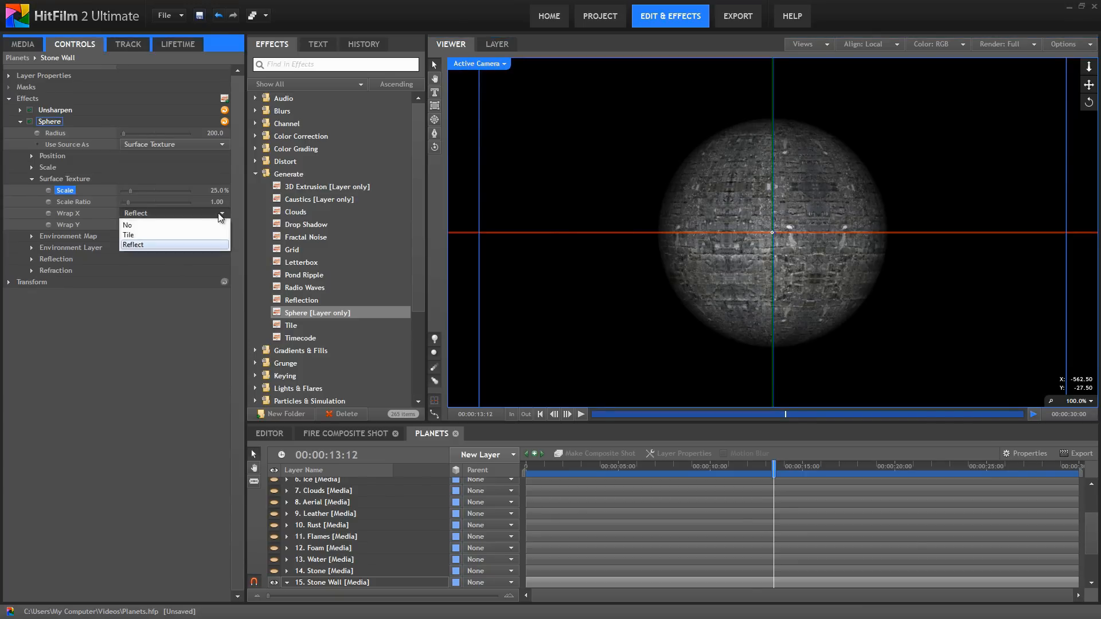
{"action": "left_click", "coordinate": [133, 235]}
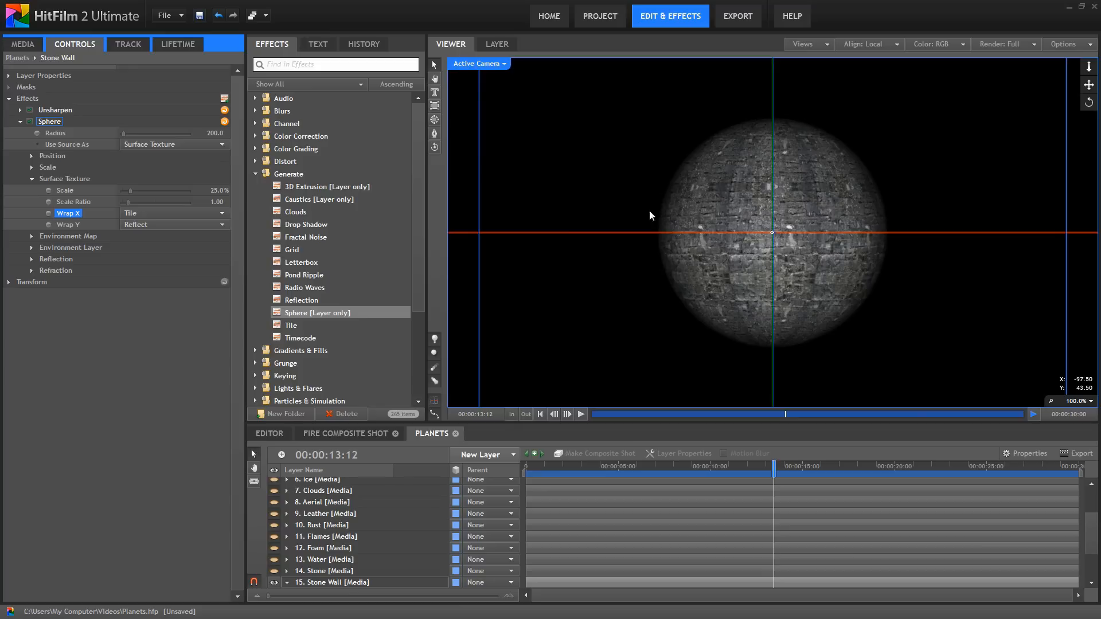
{"action": "left_click", "coordinate": [222, 212]}
{"action": "left_click", "coordinate": [143, 245]}
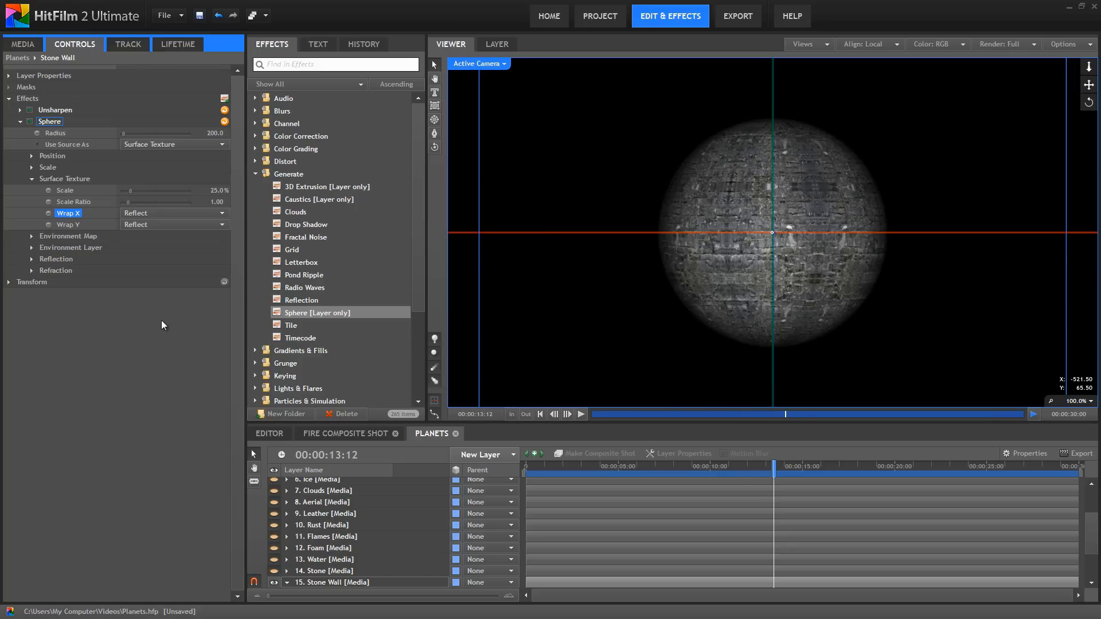
Step: Make the Stone Wall sphere take its position transform from the Center Point layer
{"action": "left_click", "coordinate": [32, 157]}
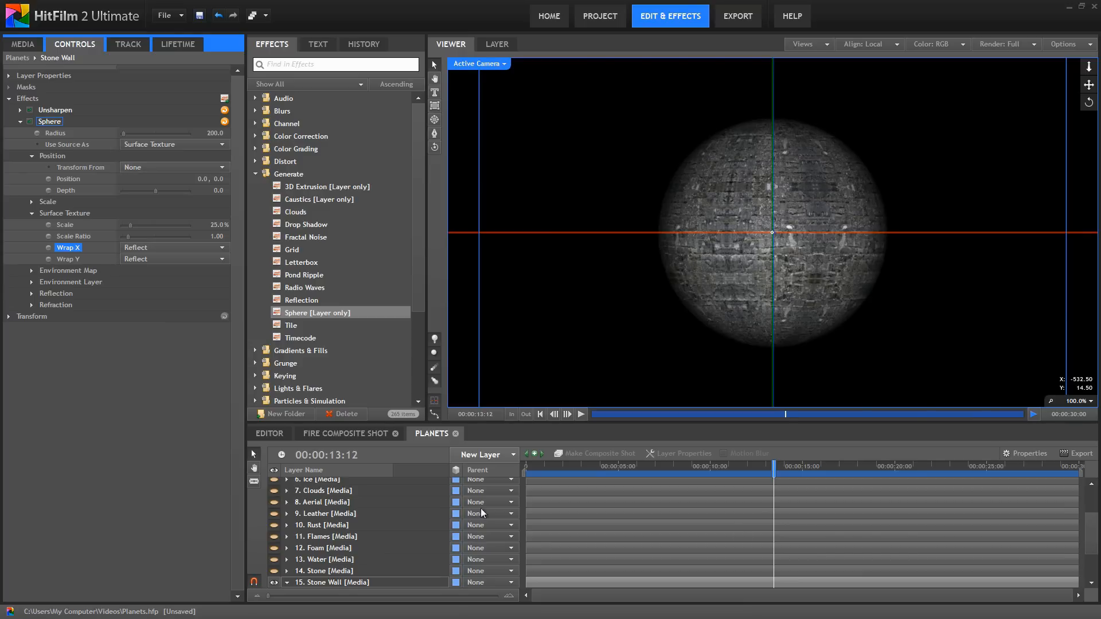
{"action": "left_click_drag", "start_coordinate": [1094, 533], "coordinate": [1094, 505]}
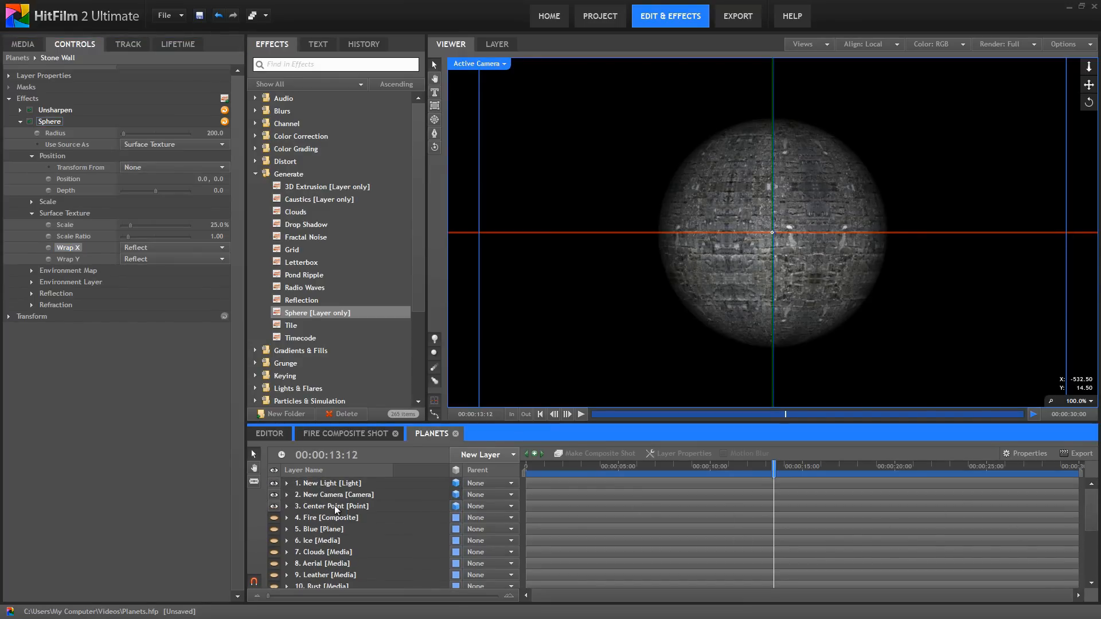
{"action": "left_click_drag", "start_coordinate": [1090, 505], "coordinate": [1089, 575]}
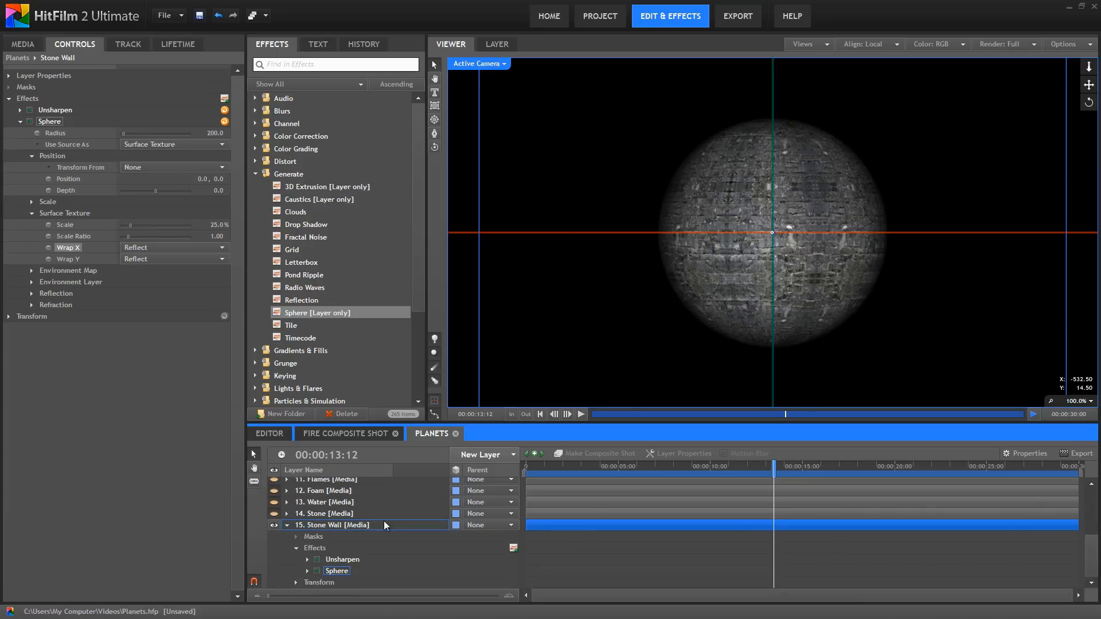
{"action": "left_click", "coordinate": [220, 168]}
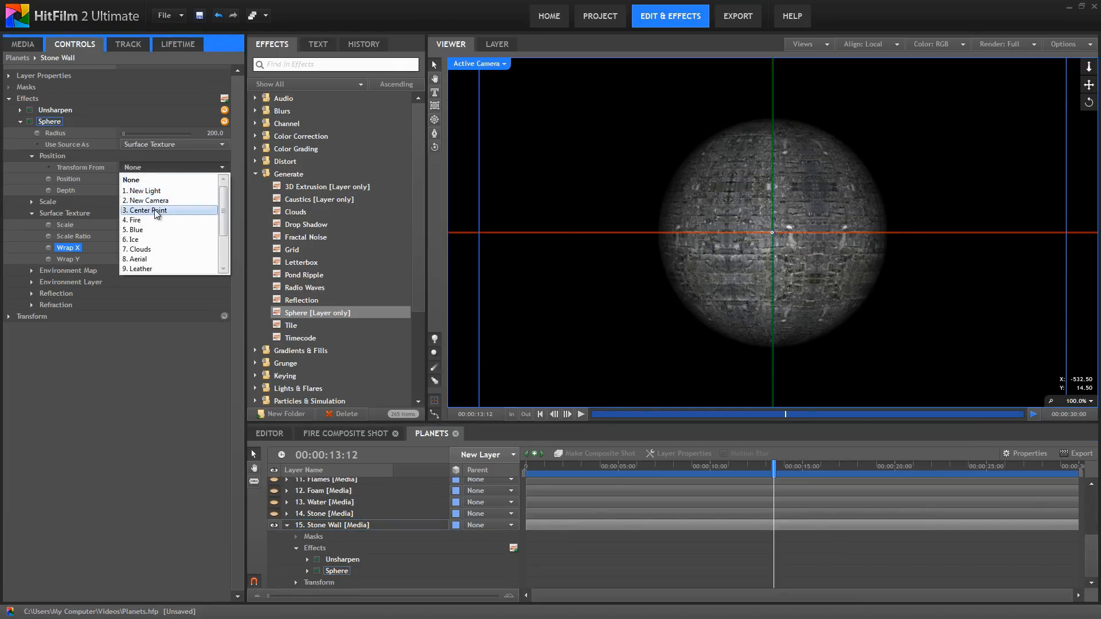
{"action": "left_click", "coordinate": [155, 210]}
Step: Play back the Planets composite from the start to preview the Stone Wall sphere's motion
{"action": "left_click", "coordinate": [587, 427]}
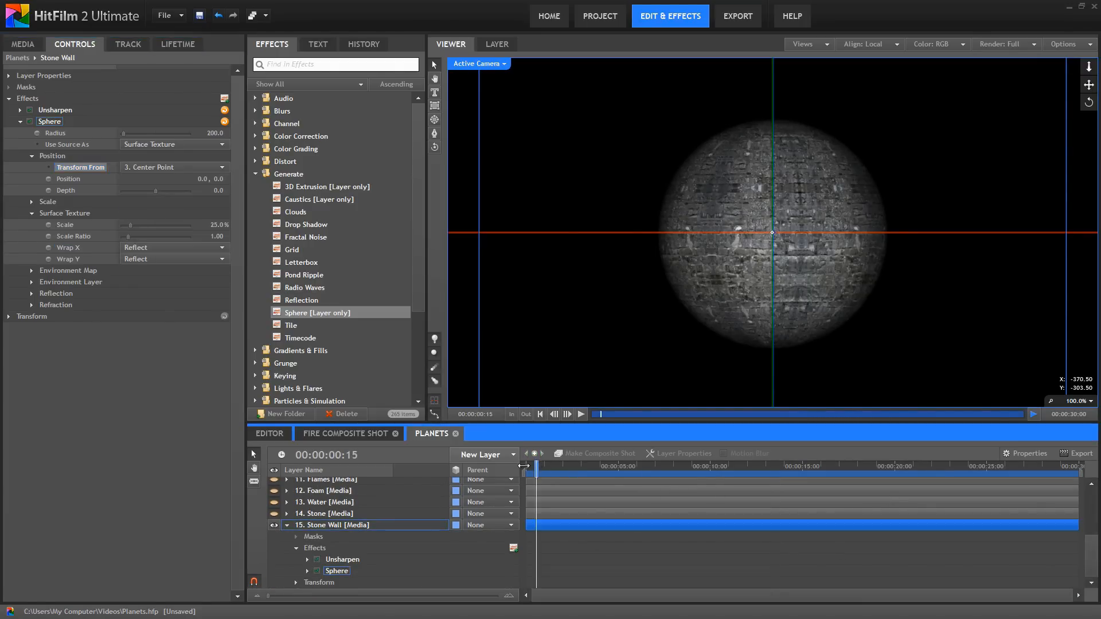
{"action": "key", "text": "Home"}
{"action": "left_click", "coordinate": [582, 414]}
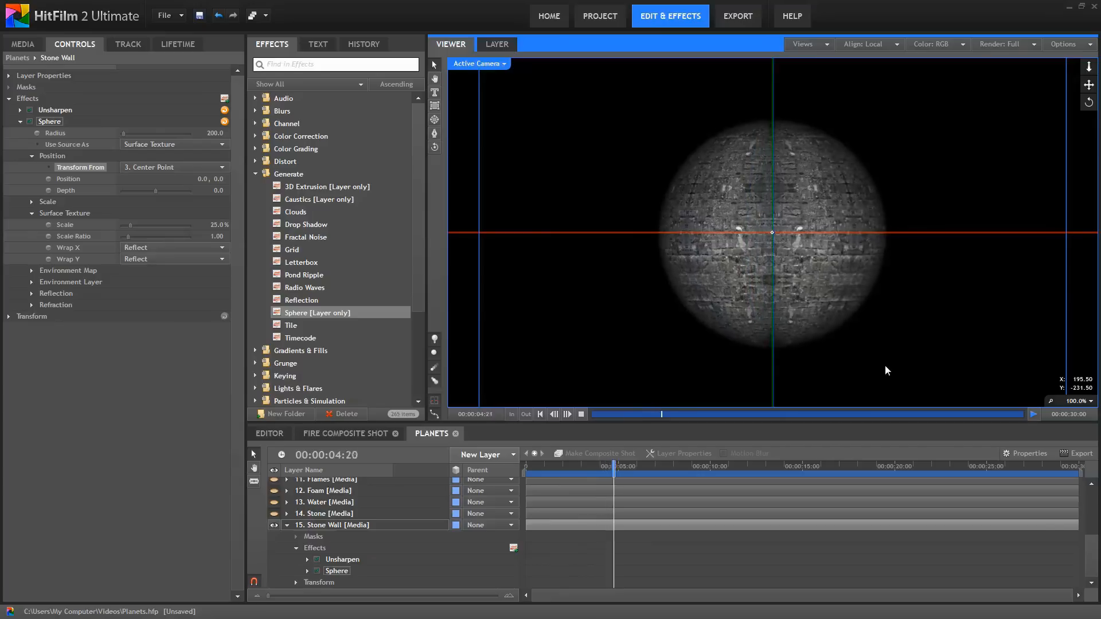
{"action": "left_click", "coordinate": [583, 415]}
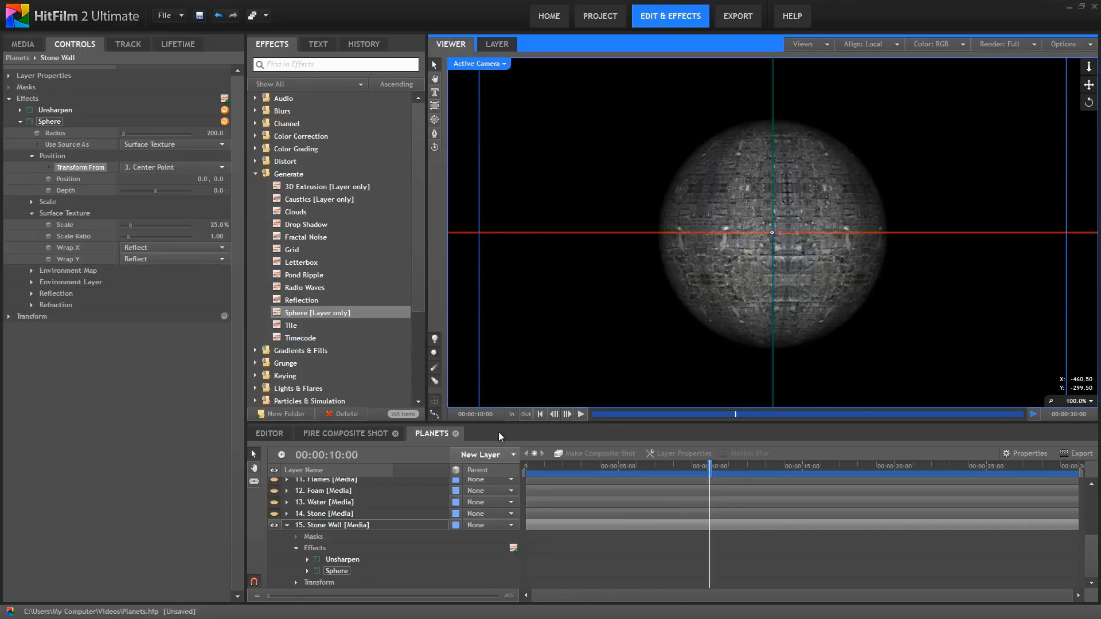
Step: Show the Stone layer in place of the Stone Wall layer and enable its Sphere effect
{"action": "left_click", "coordinate": [287, 525]}
{"action": "left_click", "coordinate": [274, 582]}
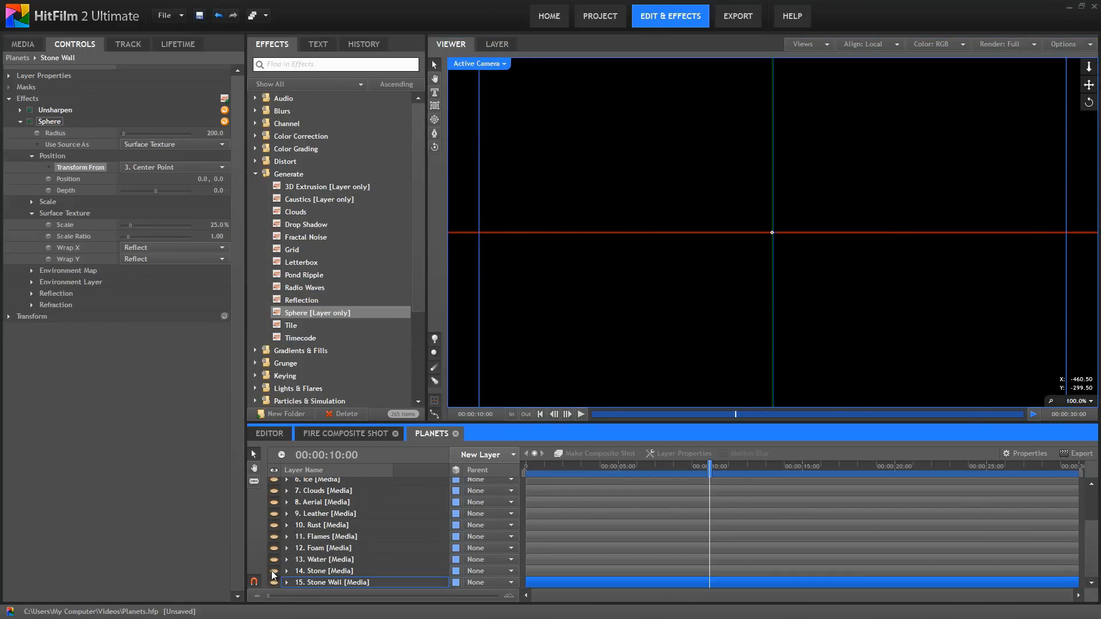
{"action": "left_click", "coordinate": [274, 570]}
{"action": "left_click", "coordinate": [313, 572]}
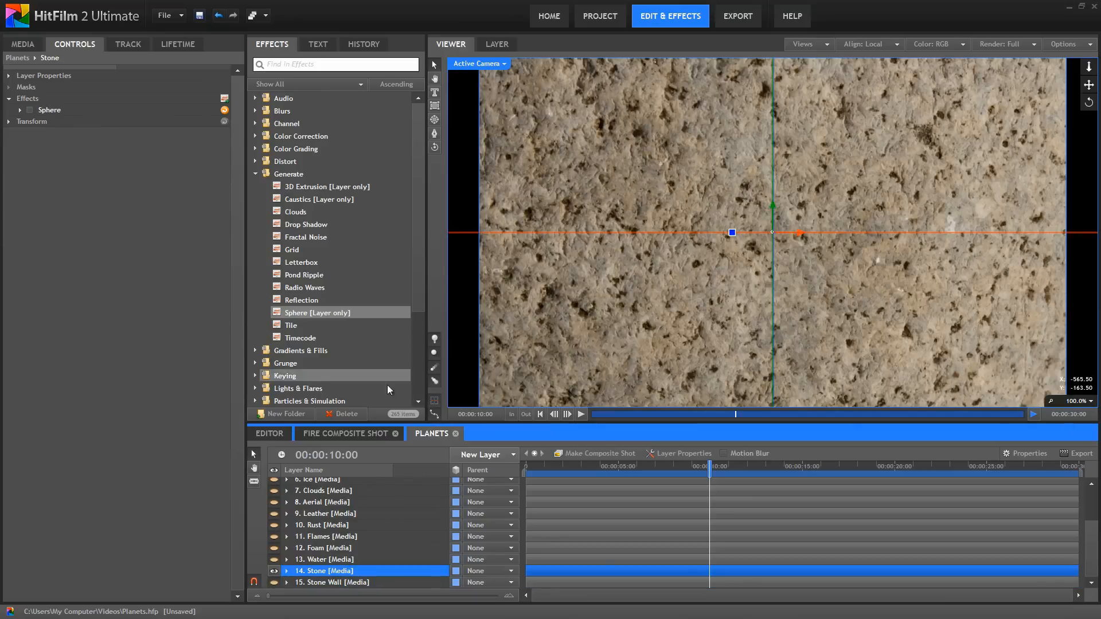
{"action": "left_click", "coordinate": [30, 110]}
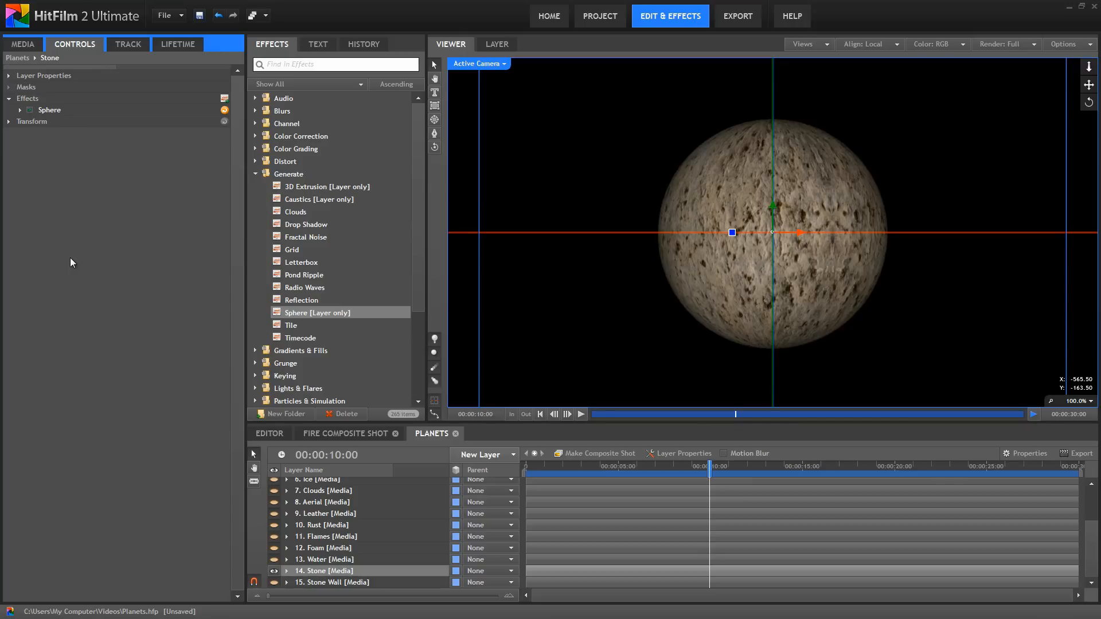
Step: Lower the Stone sphere's reflection amount to 0, and reset it to the default of 1.00
{"action": "left_click", "coordinate": [19, 109]}
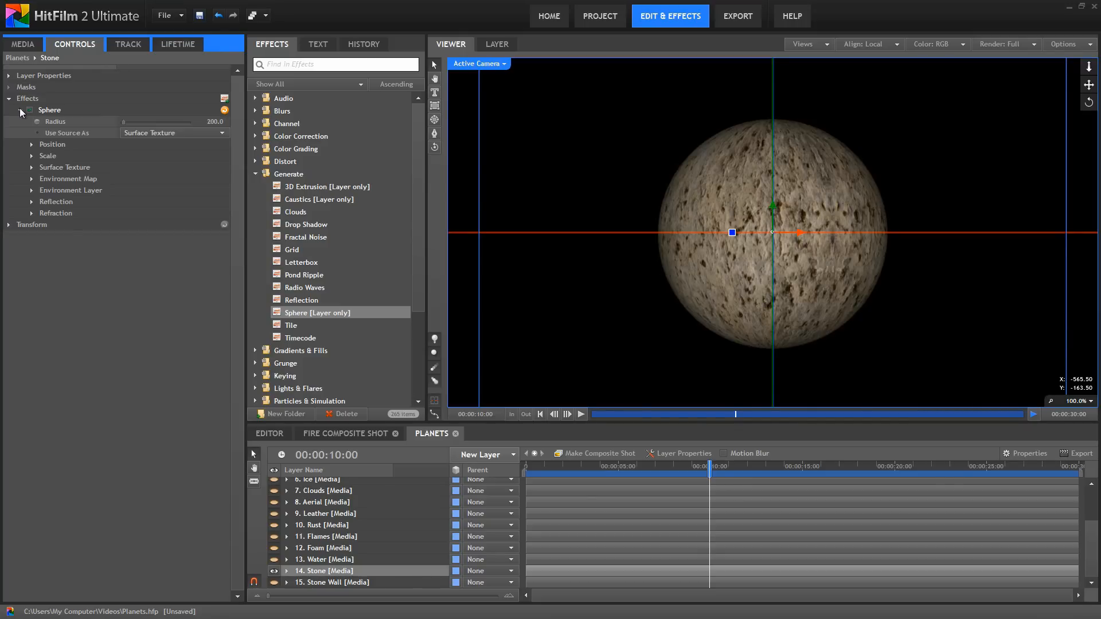
{"action": "left_click", "coordinate": [32, 179]}
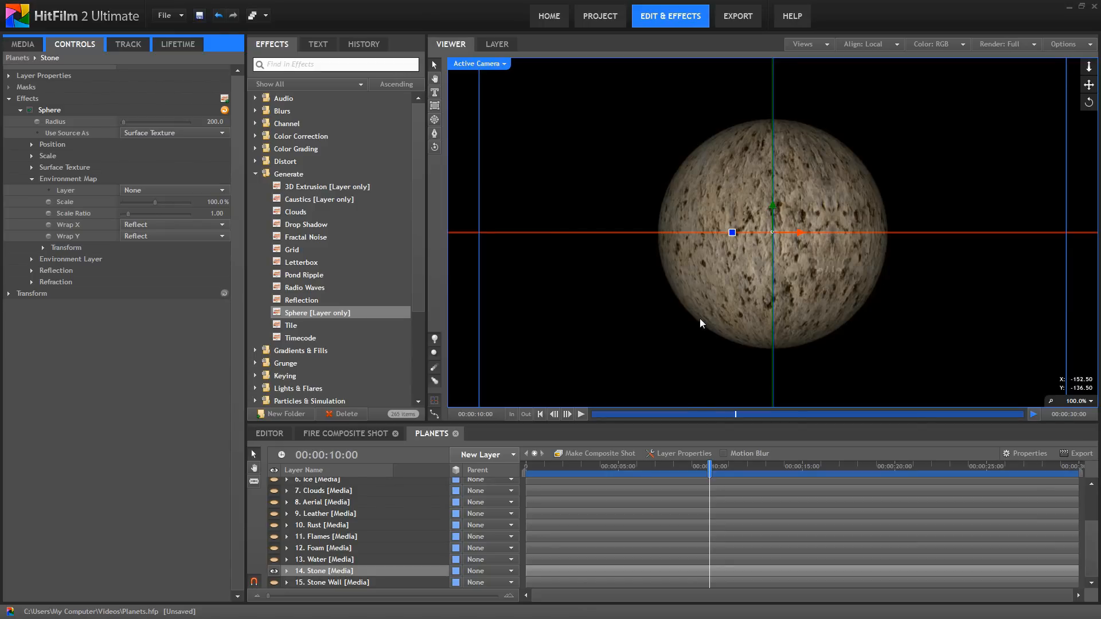
{"action": "left_click", "coordinate": [31, 270]}
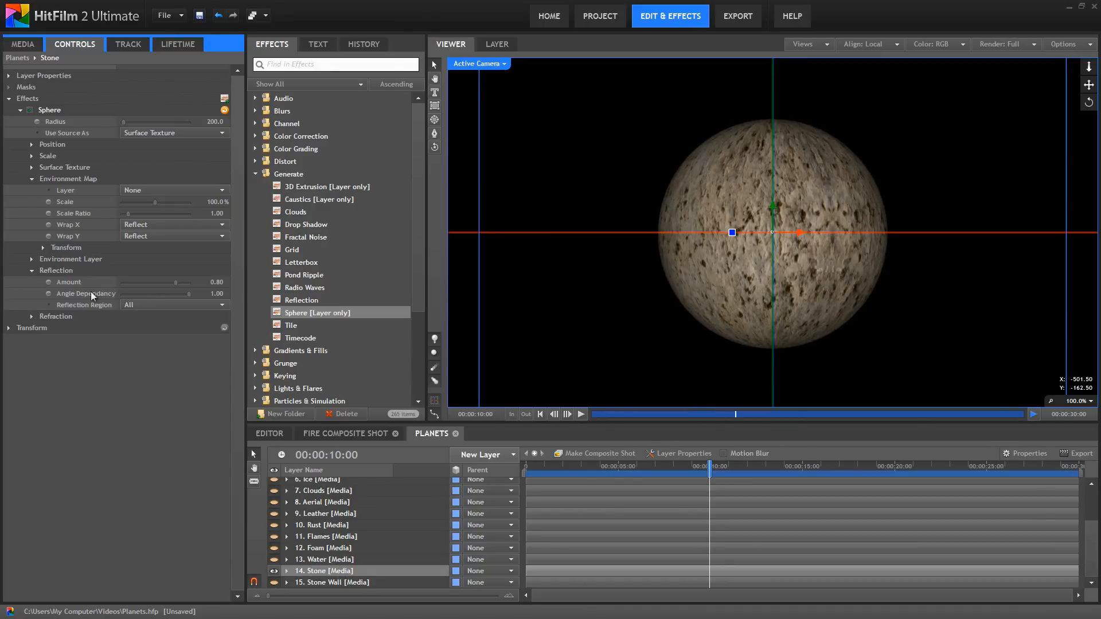
{"action": "left_click_drag", "start_coordinate": [175, 282], "coordinate": [47, 269]}
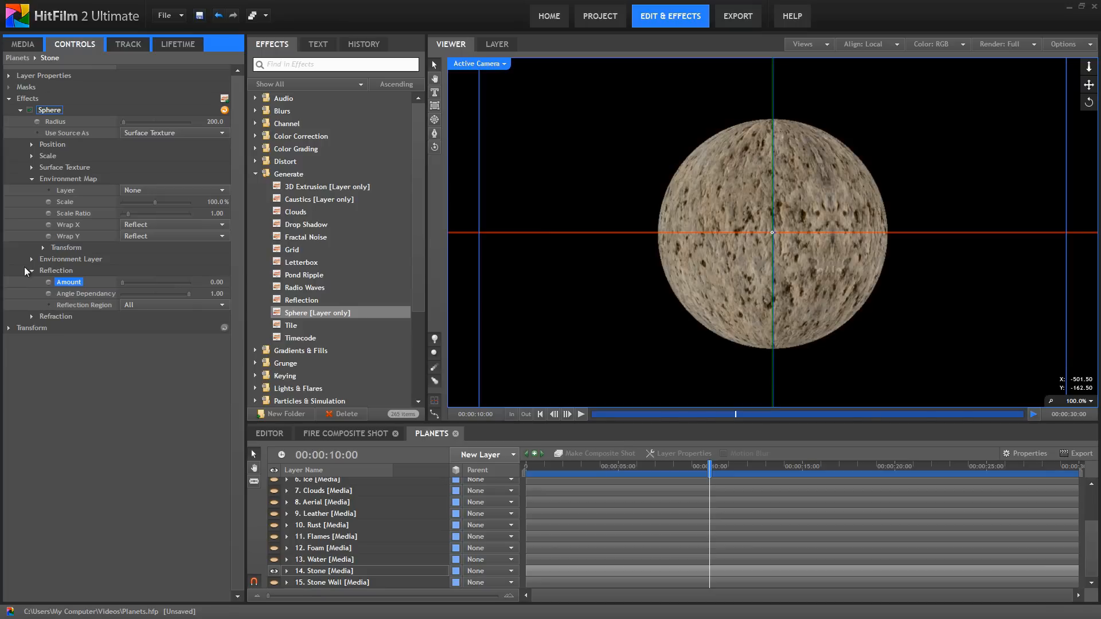
{"action": "right_click", "coordinate": [73, 282]}
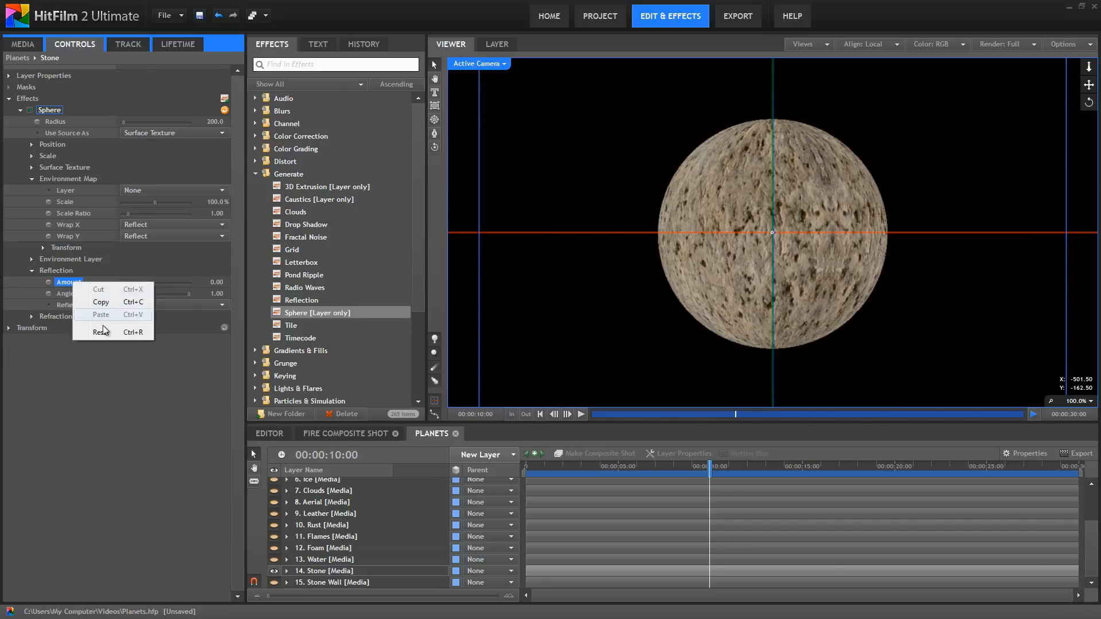
{"action": "left_click", "coordinate": [101, 333]}
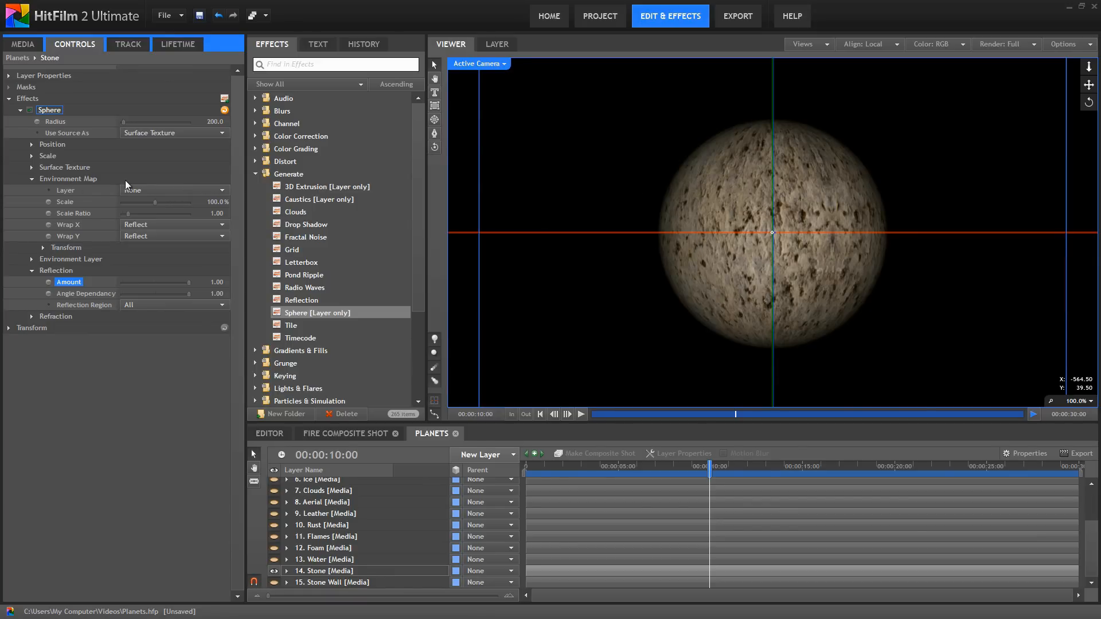
Step: Use the Stone Wall layer as the Stone sphere's environment map and set the reflection's Angle Dependancy to 0
{"action": "left_click", "coordinate": [221, 190]}
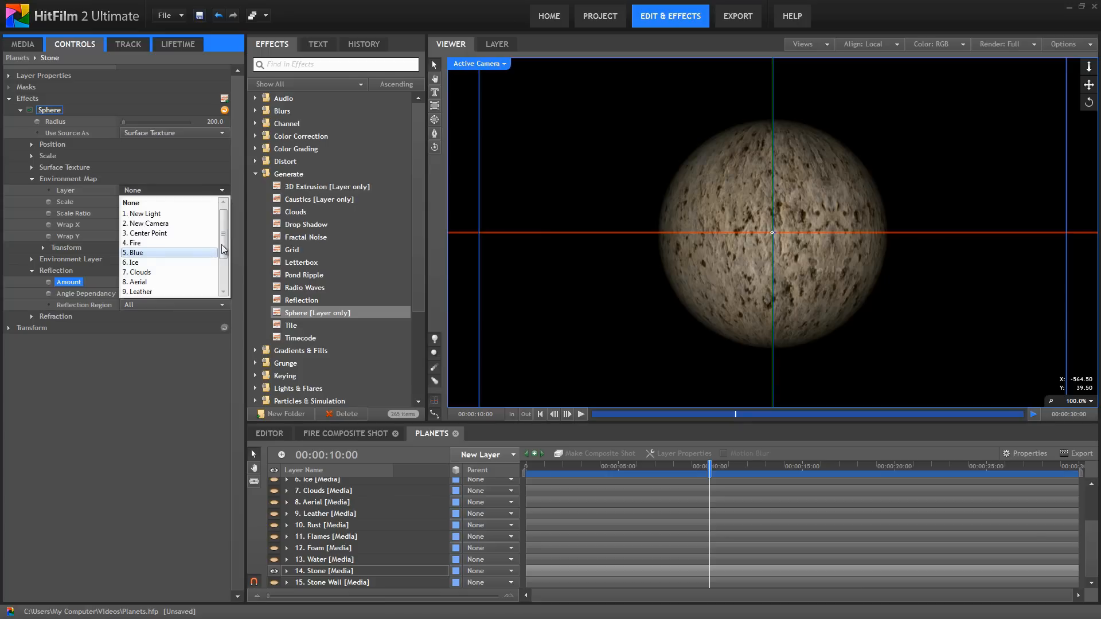
{"action": "left_click_drag", "start_coordinate": [224, 246], "coordinate": [224, 281]}
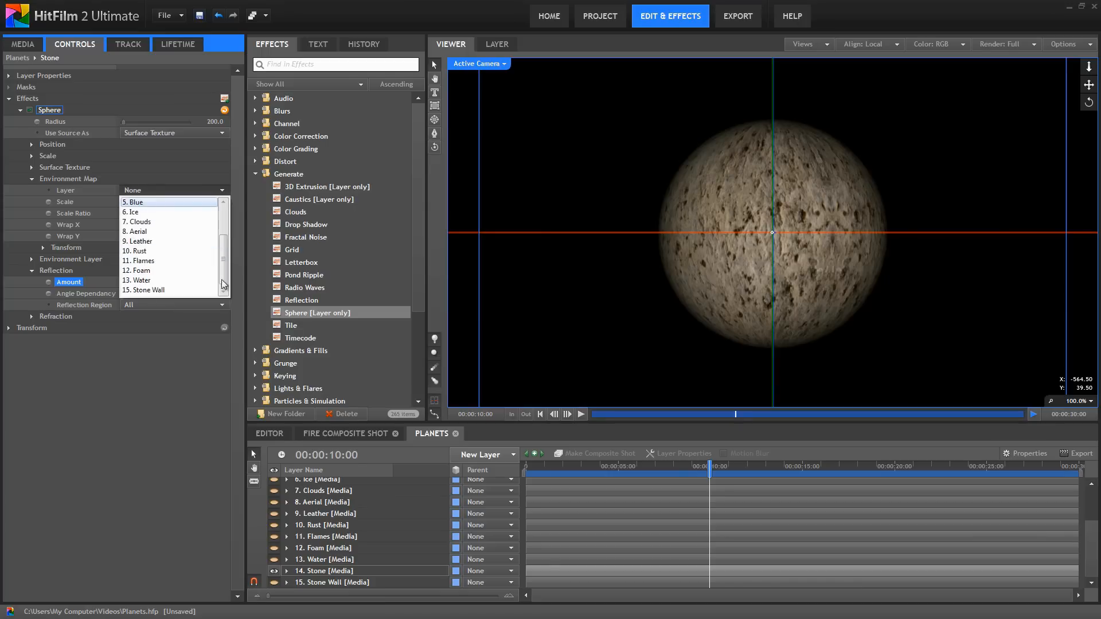
{"action": "left_click", "coordinate": [148, 291]}
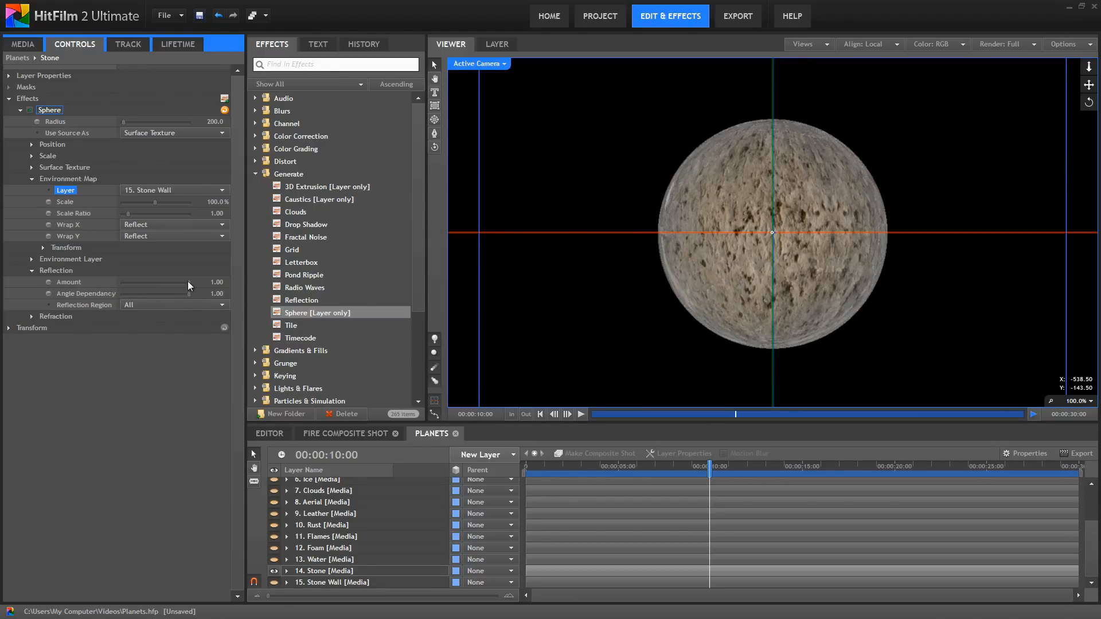
{"action": "left_click_drag", "start_coordinate": [188, 295], "coordinate": [111, 294]}
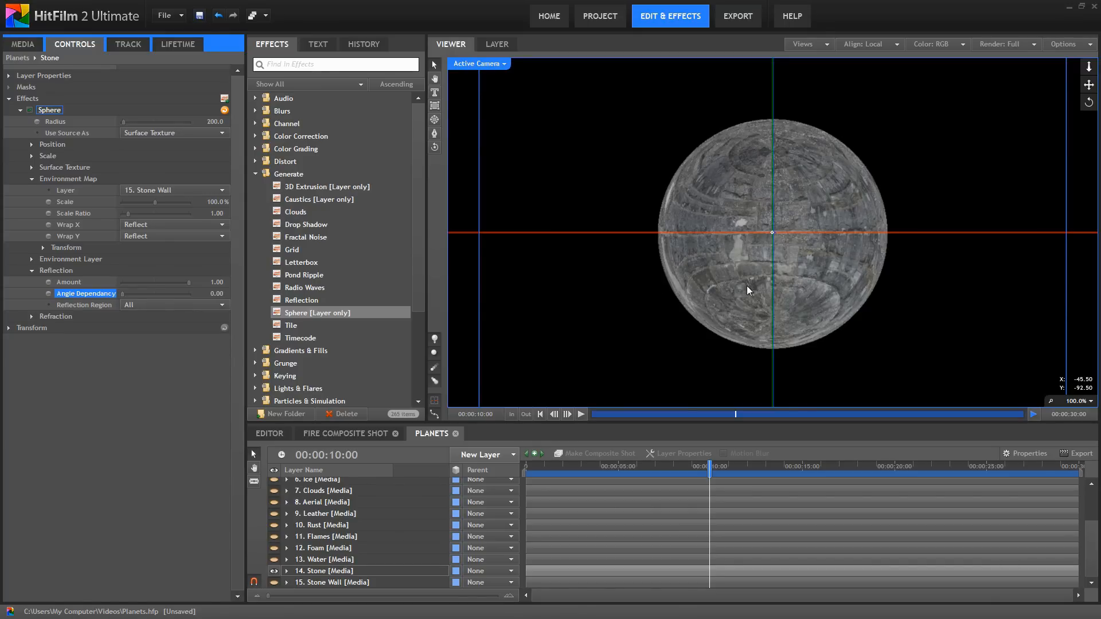
Step: Preview the Stone sphere's reflection over time and check the effect's Position settings
{"action": "left_click", "coordinate": [579, 414]}
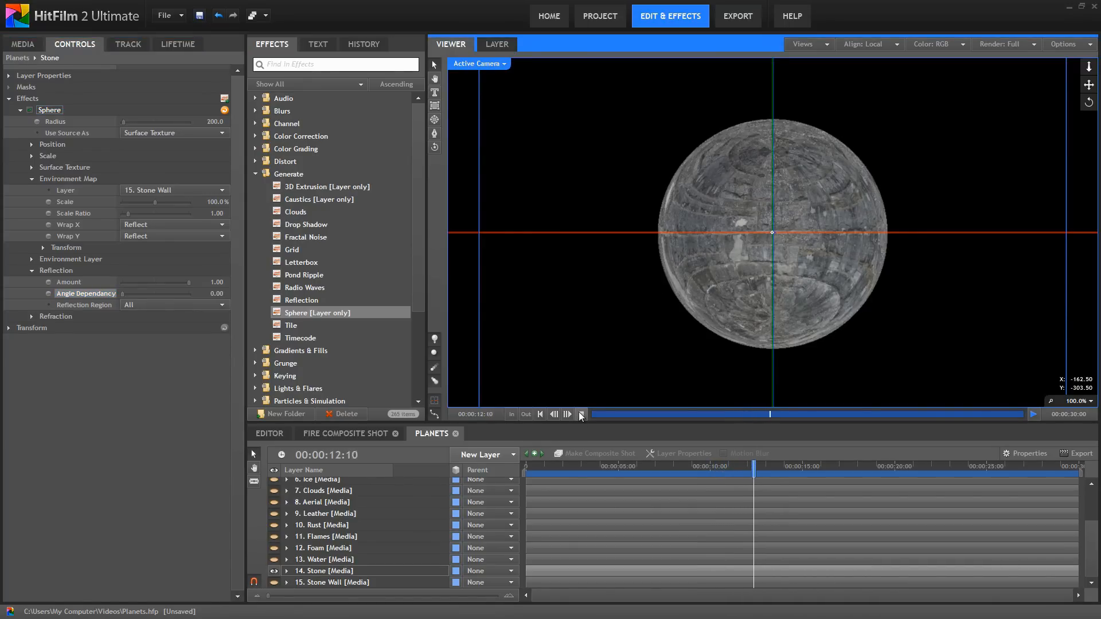
{"action": "left_click", "coordinate": [581, 413]}
{"action": "left_click", "coordinate": [581, 471]}
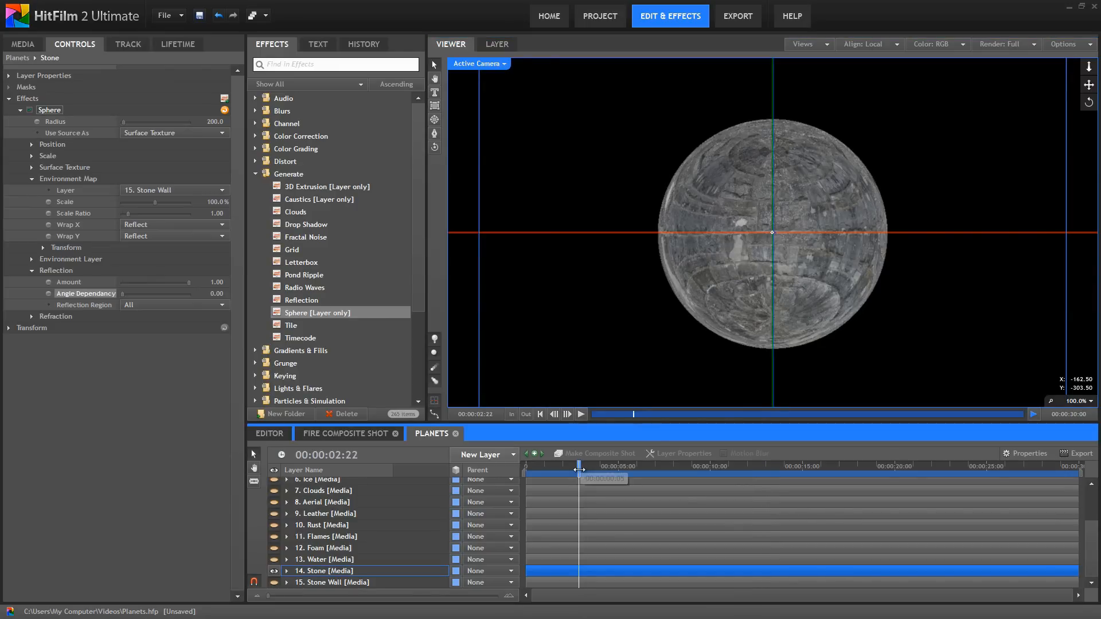
{"action": "left_click", "coordinate": [31, 144]}
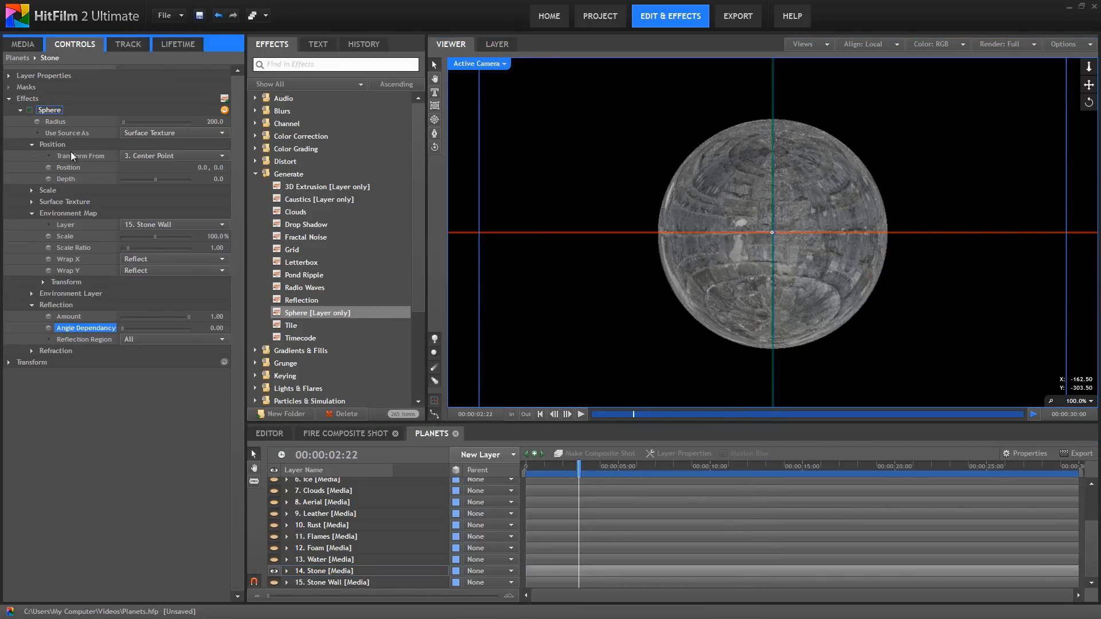
Step: Set the Stone sphere's reflection Amount to 0.74 and Angle Dependancy to 1.00, playing the timeline between adjustments
{"action": "left_click", "coordinate": [32, 146]}
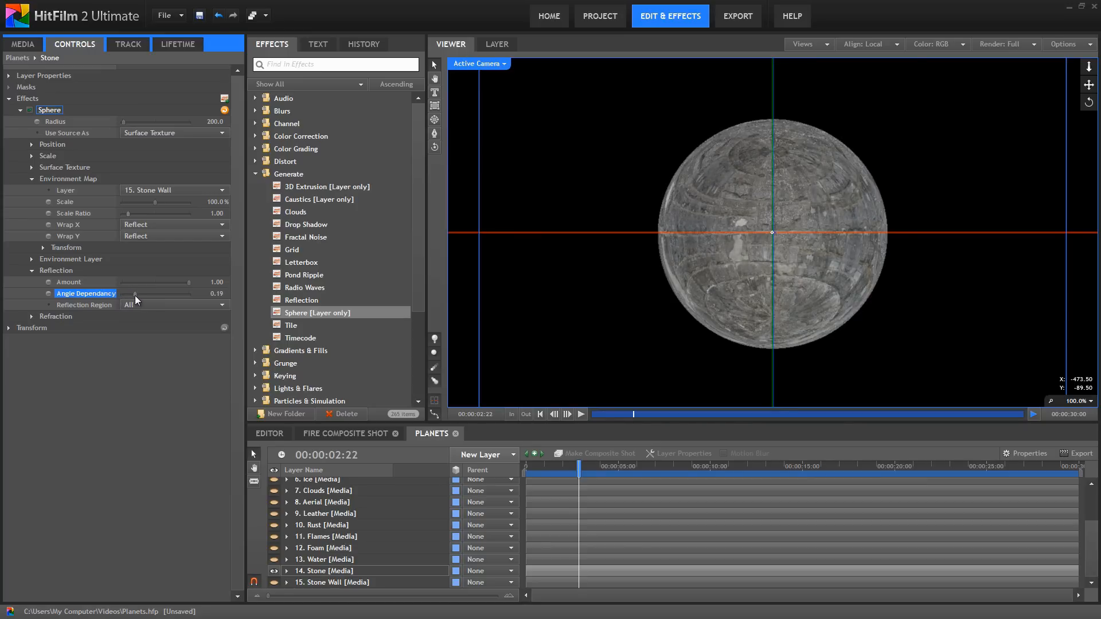
{"action": "left_click_drag", "start_coordinate": [134, 295], "coordinate": [134, 295]}
{"action": "left_click", "coordinate": [581, 414]}
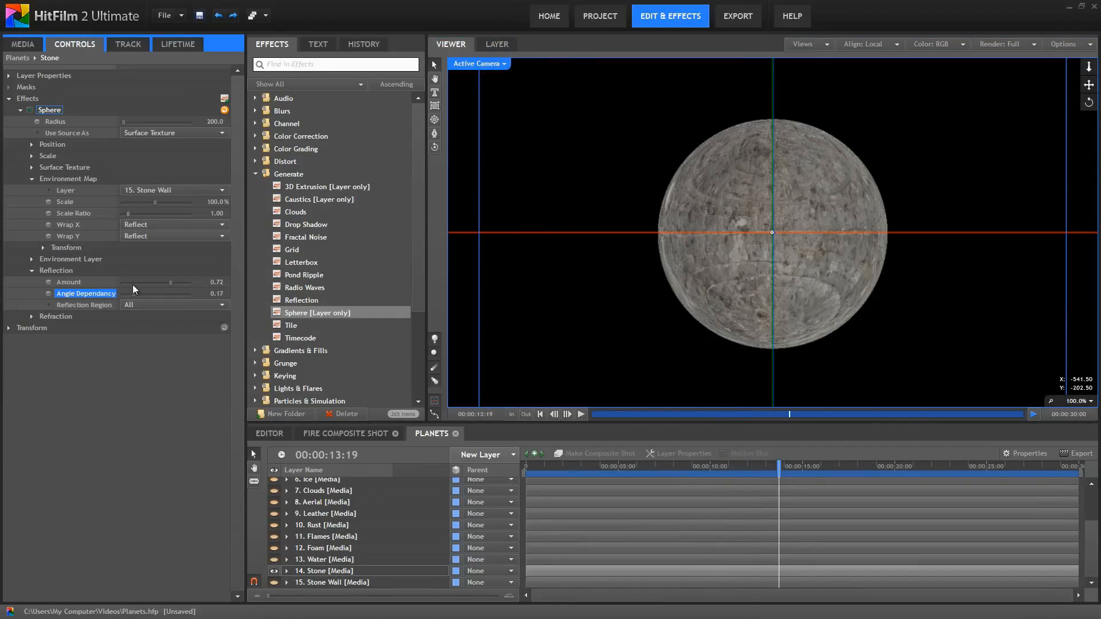
{"action": "mouse_move", "coordinate": [170, 283]}
{"action": "left_mouse_down"}
{"action": "mouse_move", "coordinate": [147, 280]}
{"action": "mouse_move", "coordinate": [168, 280]}
{"action": "left_mouse_up"}
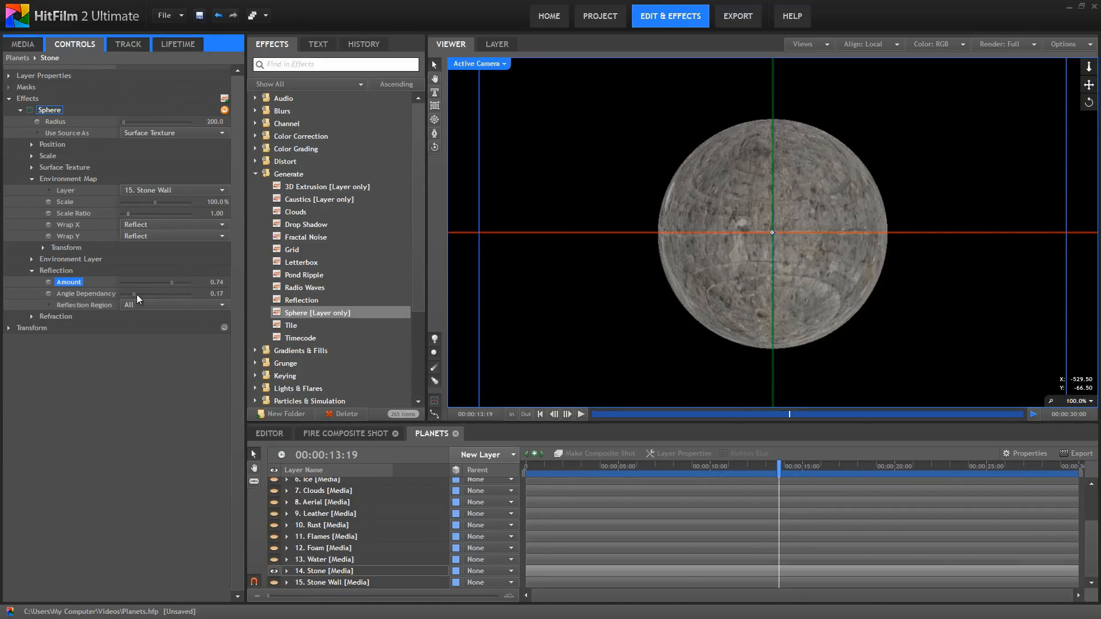
{"action": "left_click_drag", "start_coordinate": [132, 293], "coordinate": [195, 297]}
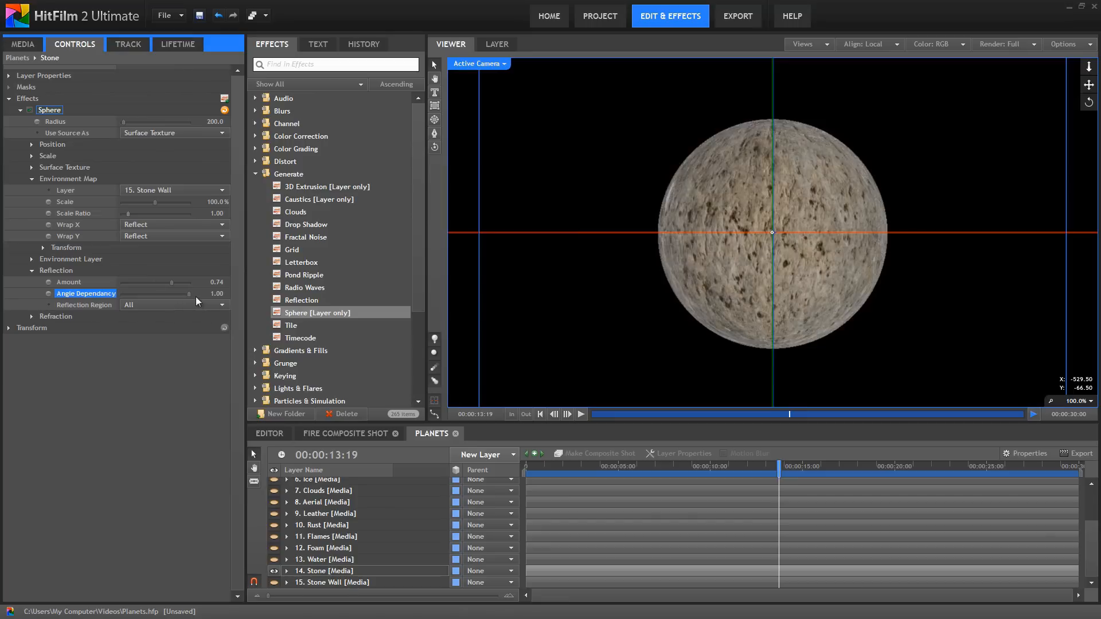
Step: Show the Water layer in place of the Stone layer and enable its Sphere and Parallax effects
{"action": "left_click", "coordinate": [275, 571]}
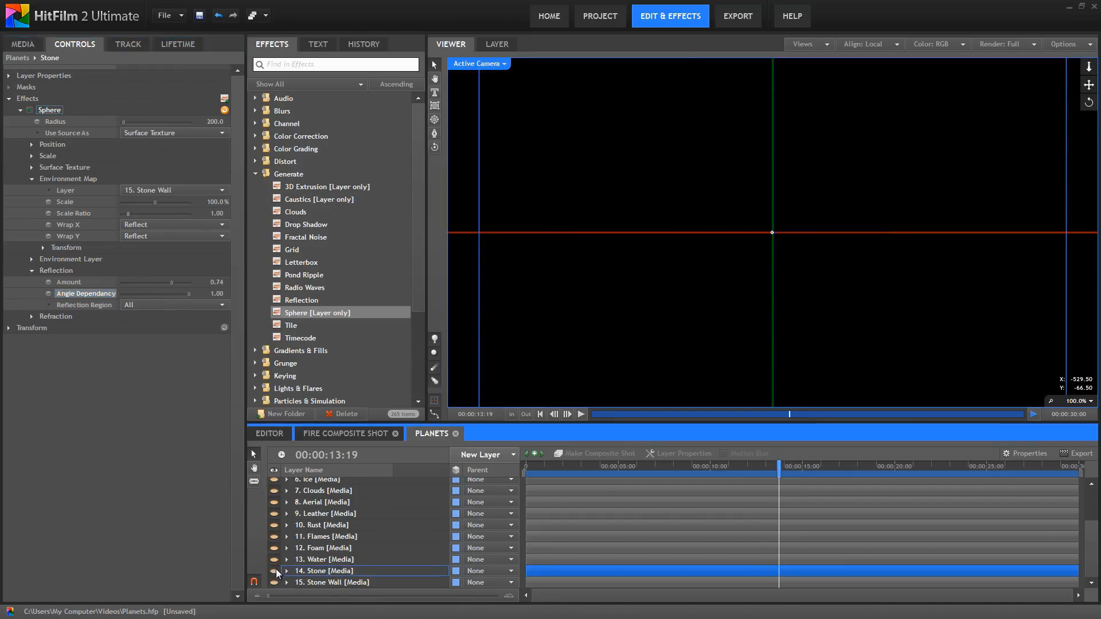
{"action": "left_click", "coordinate": [274, 560]}
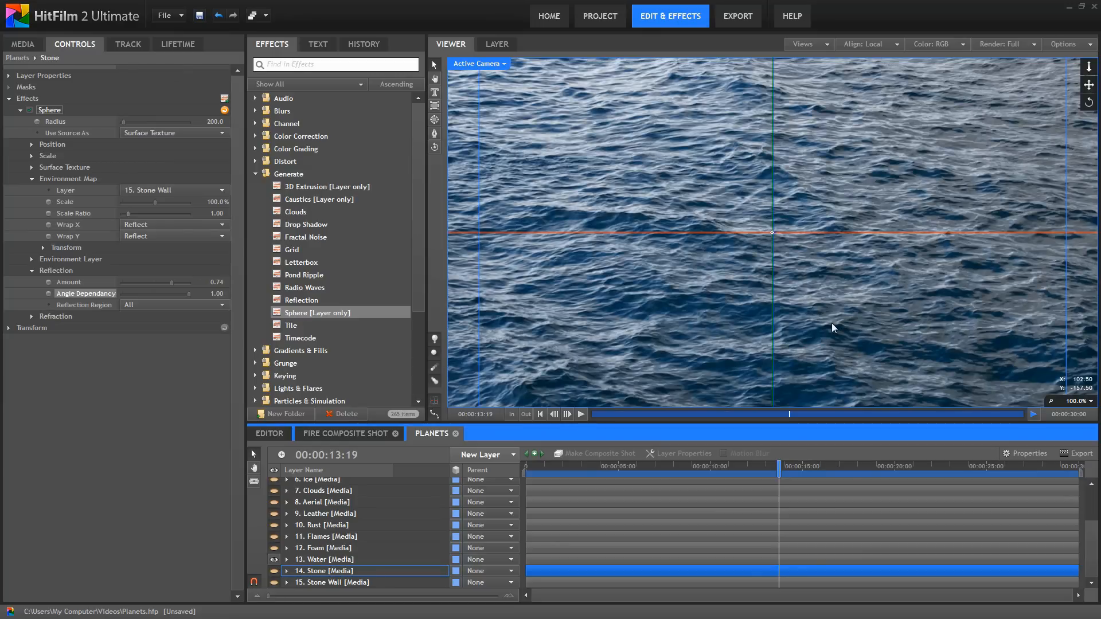
{"action": "left_click", "coordinate": [316, 561]}
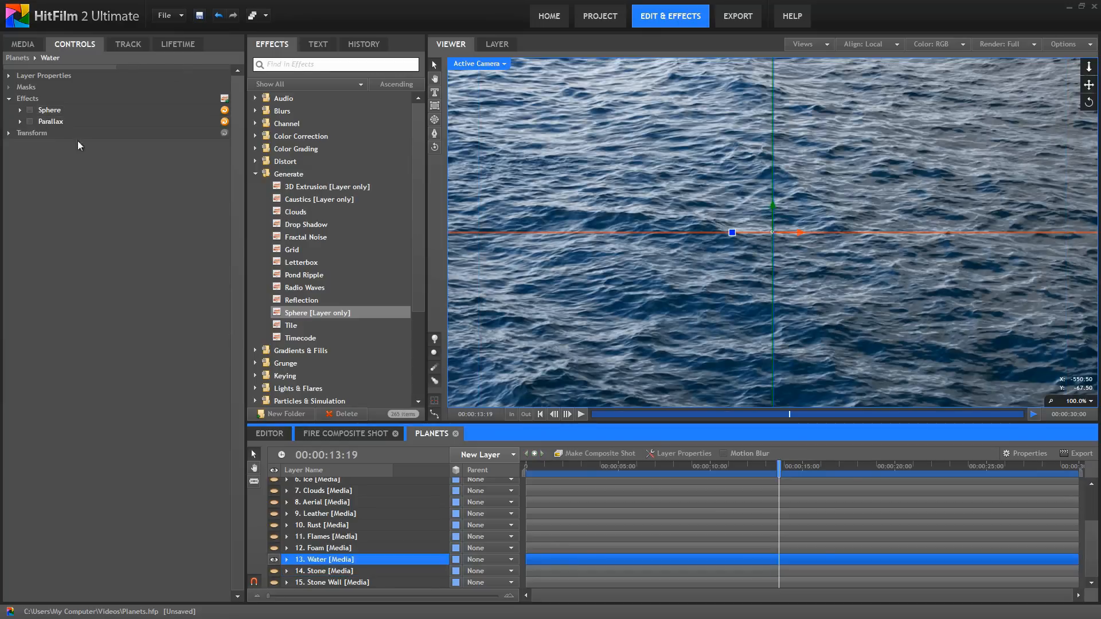
{"action": "left_click", "coordinate": [30, 110]}
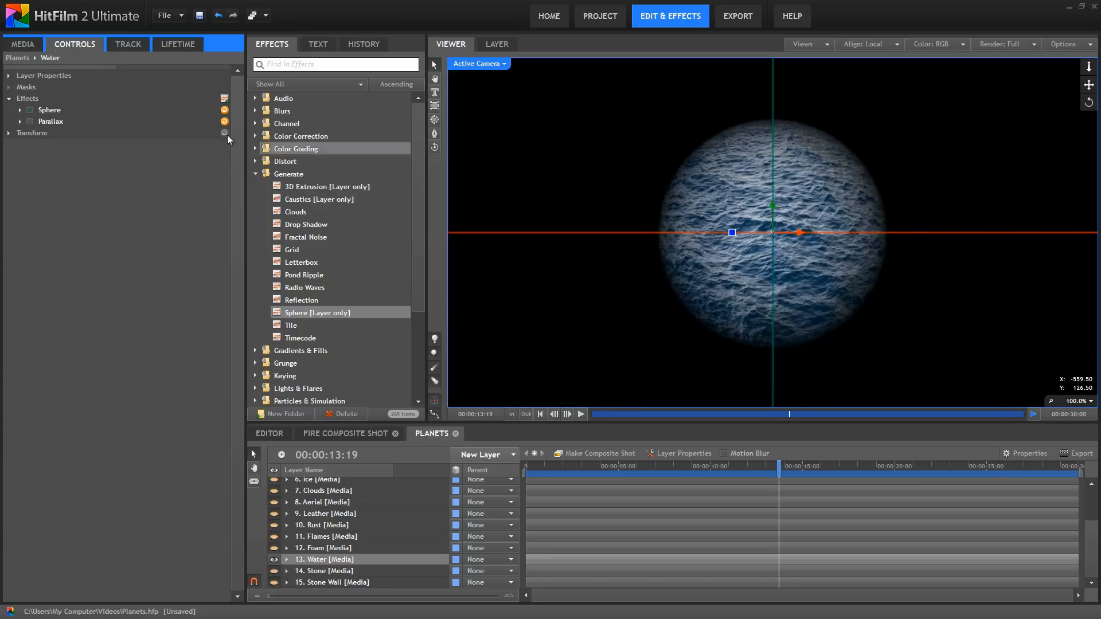
{"action": "left_click", "coordinate": [30, 122]}
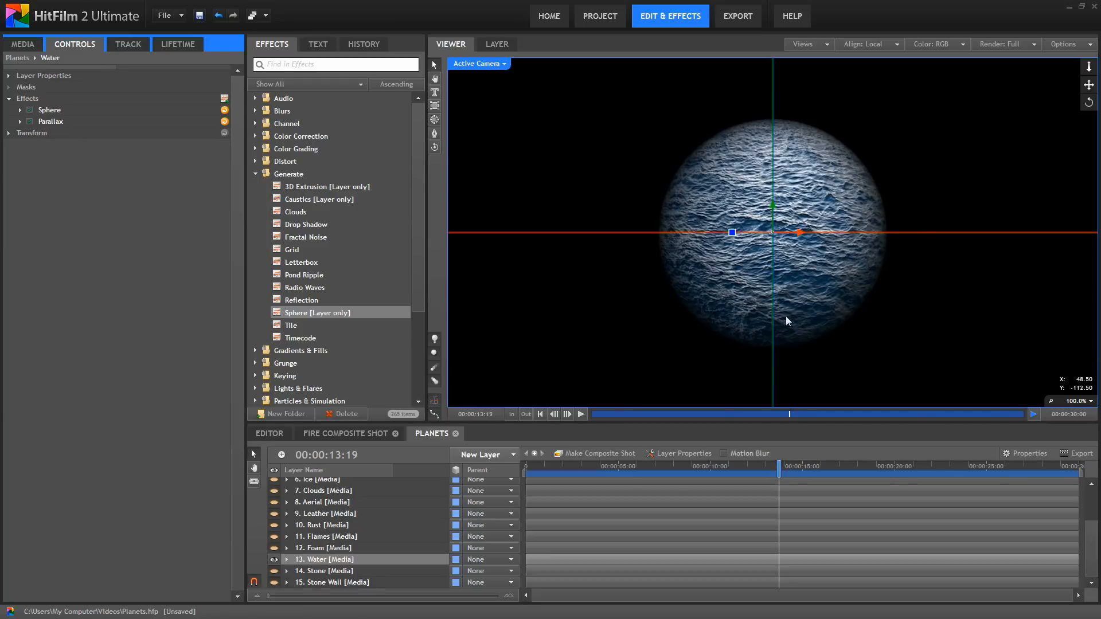
Step: Preview the Water planet's animation from the start of the timeline
{"action": "left_click_drag", "start_coordinate": [582, 468], "coordinate": [523, 466]}
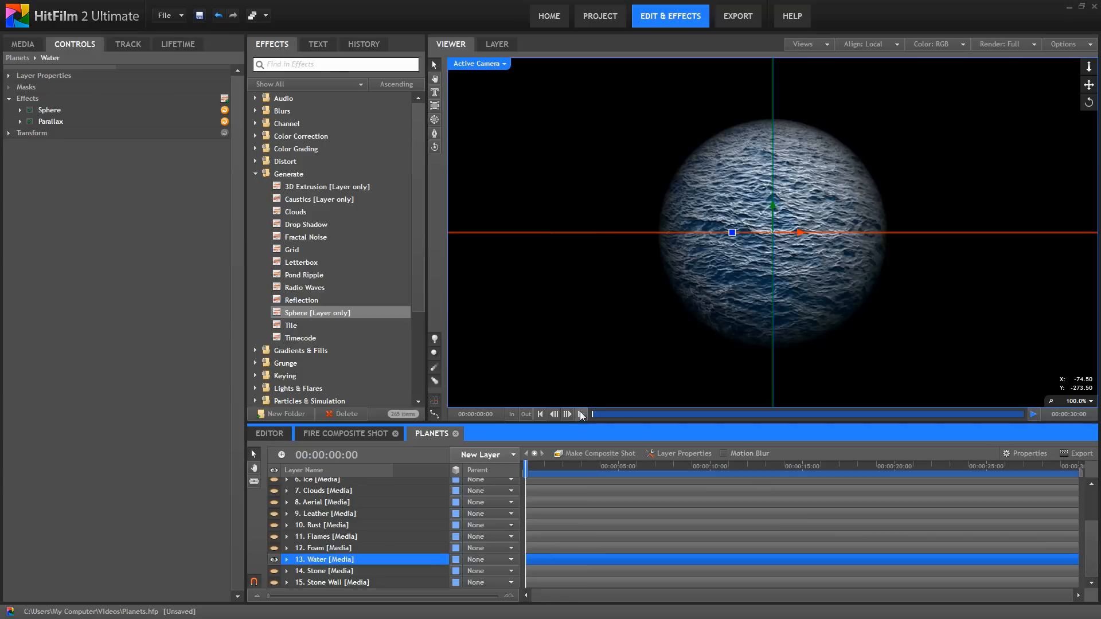
{"action": "left_click", "coordinate": [581, 414]}
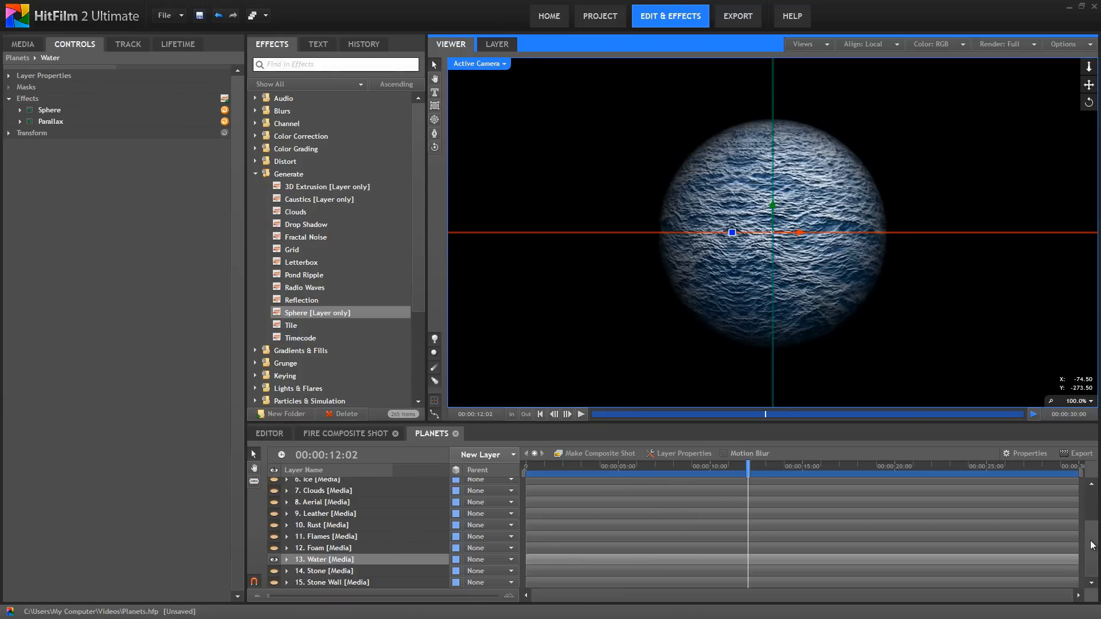
{"action": "mouse_move", "coordinate": [1092, 545]}
{"action": "left_mouse_down"}
{"action": "mouse_move", "coordinate": [1097, 505]}
{"action": "mouse_move", "coordinate": [1095, 528]}
{"action": "left_mouse_up"}
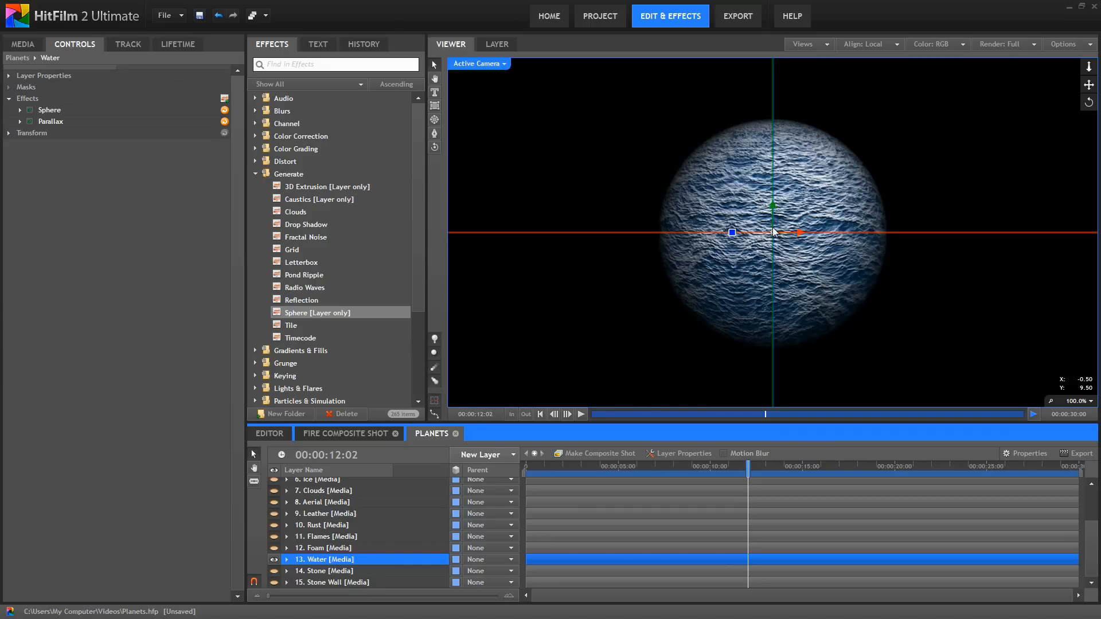
Step: Show the Foam layer in place of the Water layer and enable its Sphere effect
{"action": "left_click", "coordinate": [274, 559]}
{"action": "left_click", "coordinate": [275, 548]}
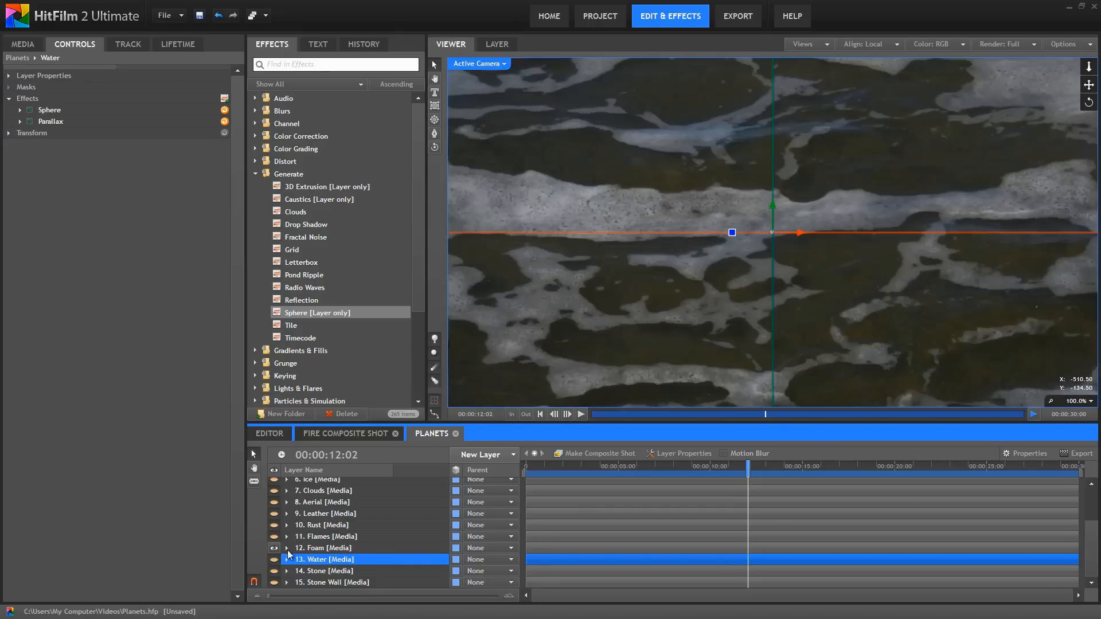
{"action": "left_click", "coordinate": [644, 85]}
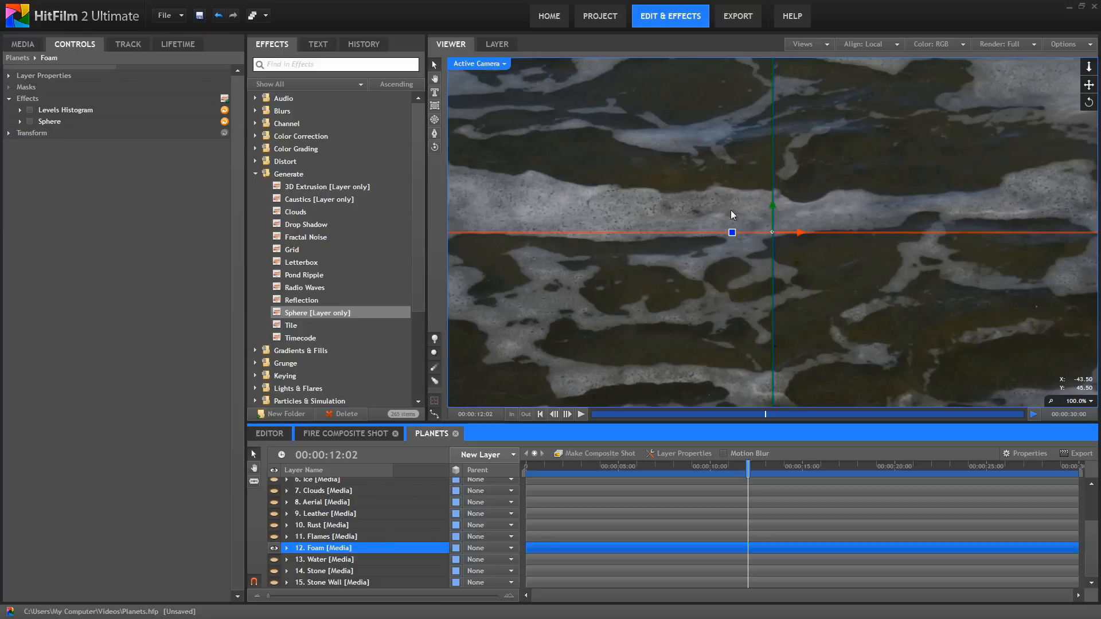
{"action": "left_click", "coordinate": [29, 122]}
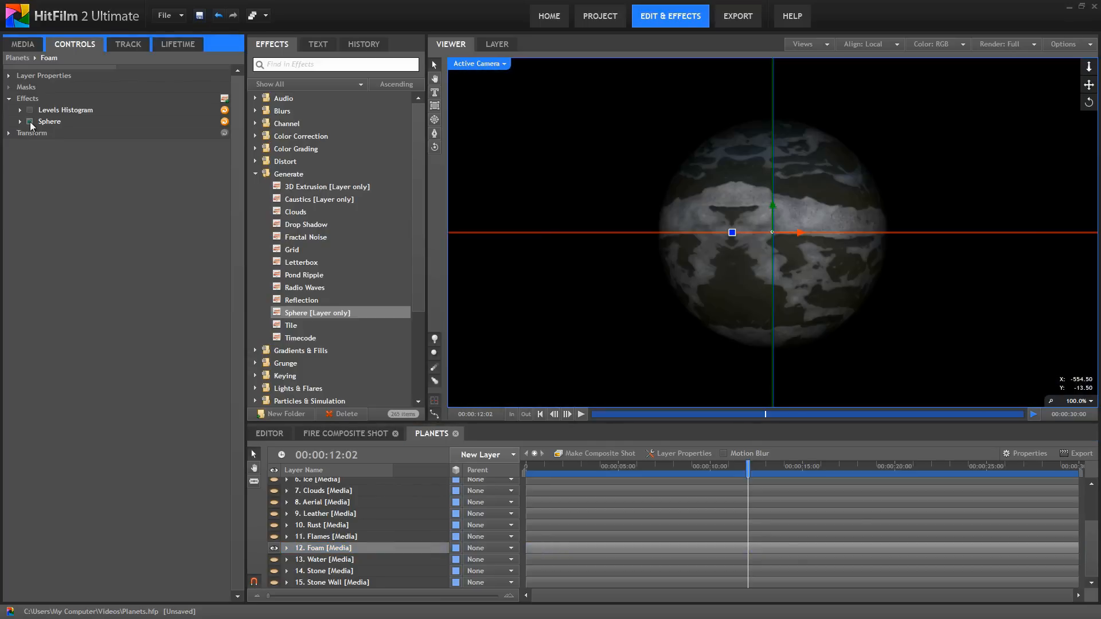
Step: Scrub the Foam planet to 00:00:02:02, enable its Levels Histogram effect and preview the result
{"action": "left_click", "coordinate": [716, 467]}
{"action": "left_click_drag", "start_coordinate": [590, 472], "coordinate": [565, 476]}
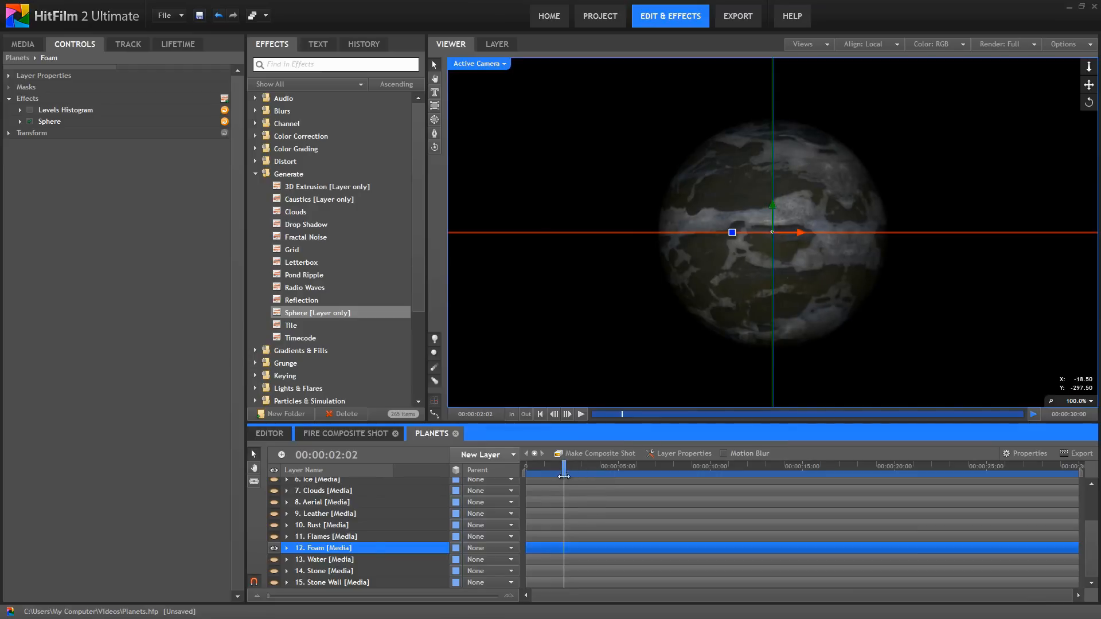
{"action": "left_click", "coordinate": [30, 111]}
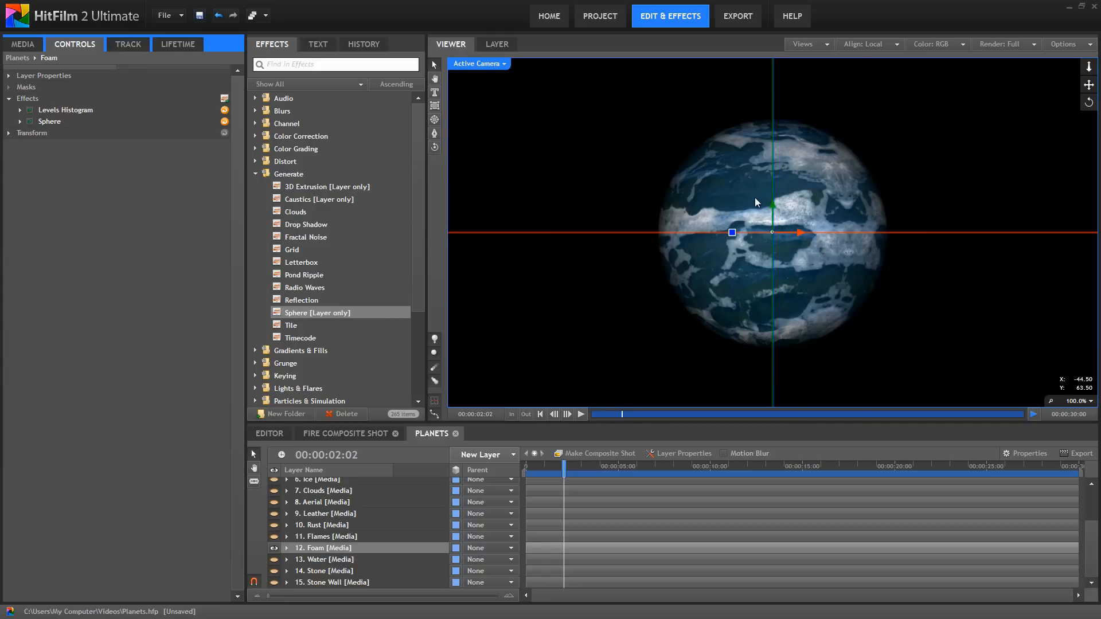
{"action": "left_click", "coordinate": [582, 415]}
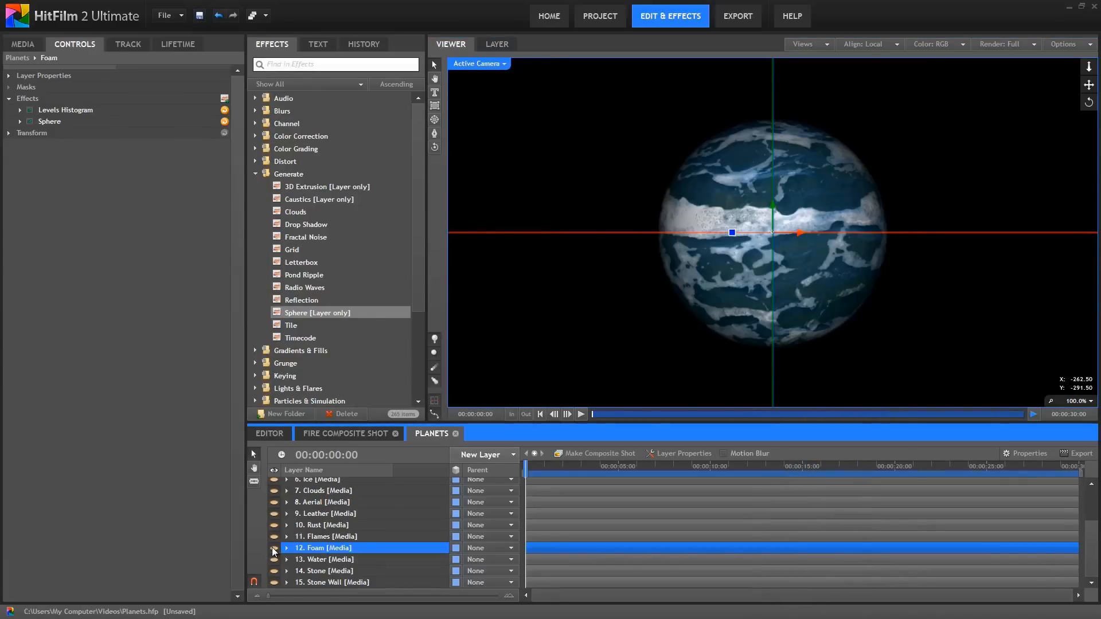
Step: Show the Flames layer in place of the Foam layer, enable its Sphere effect and preview the animation
{"action": "left_click", "coordinate": [273, 547]}
{"action": "left_click", "coordinate": [329, 535]}
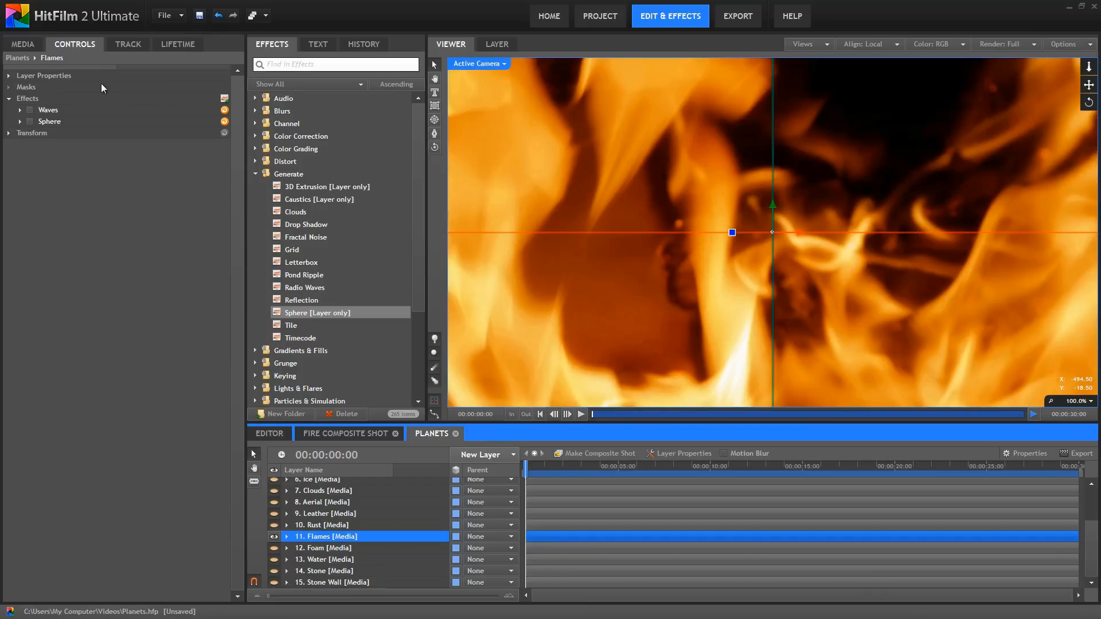
{"action": "left_click", "coordinate": [29, 122]}
{"action": "left_click", "coordinate": [582, 414]}
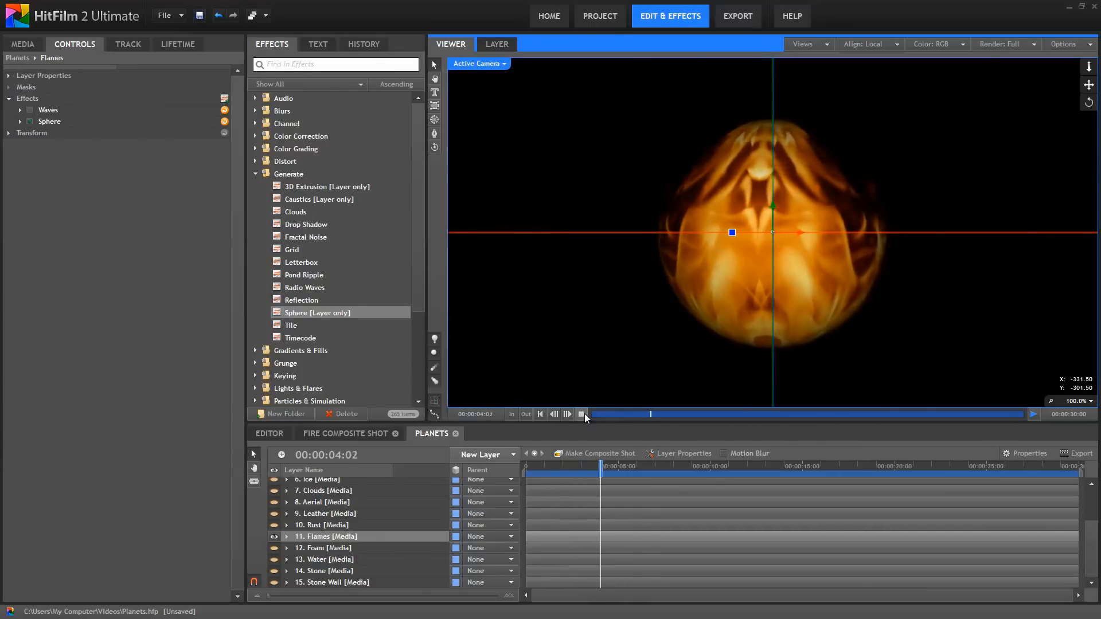
{"action": "left_click", "coordinate": [582, 414]}
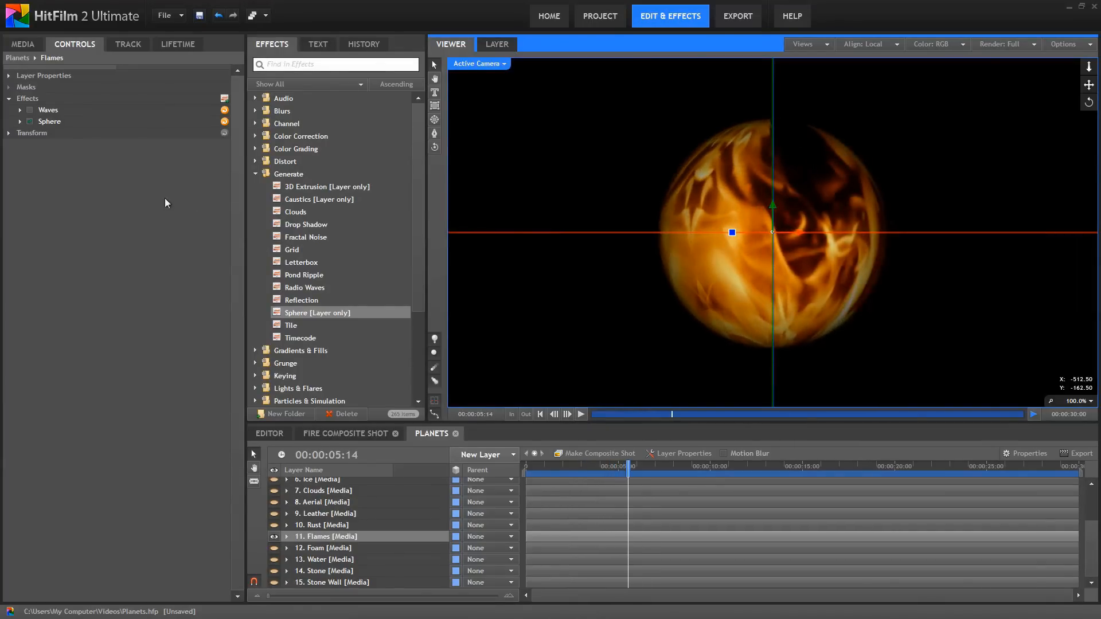
Step: Enable the Flames layer's Waves effect, preview the distorted flames and return to the timeline start
{"action": "left_click", "coordinate": [30, 111]}
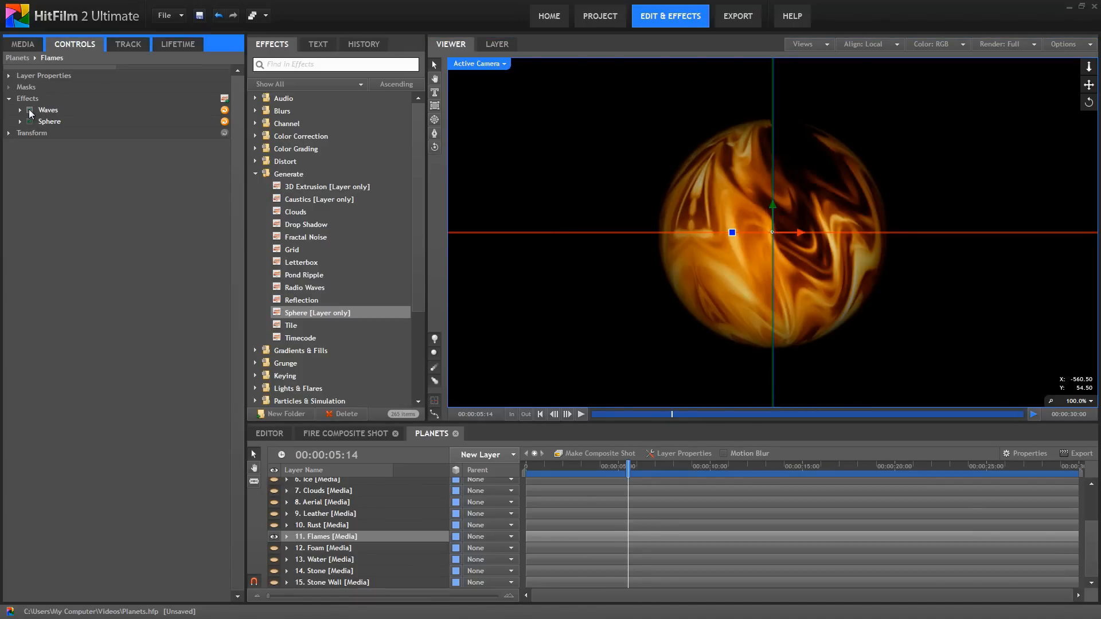
{"action": "left_click", "coordinate": [625, 286]}
{"action": "key", "text": "space"}
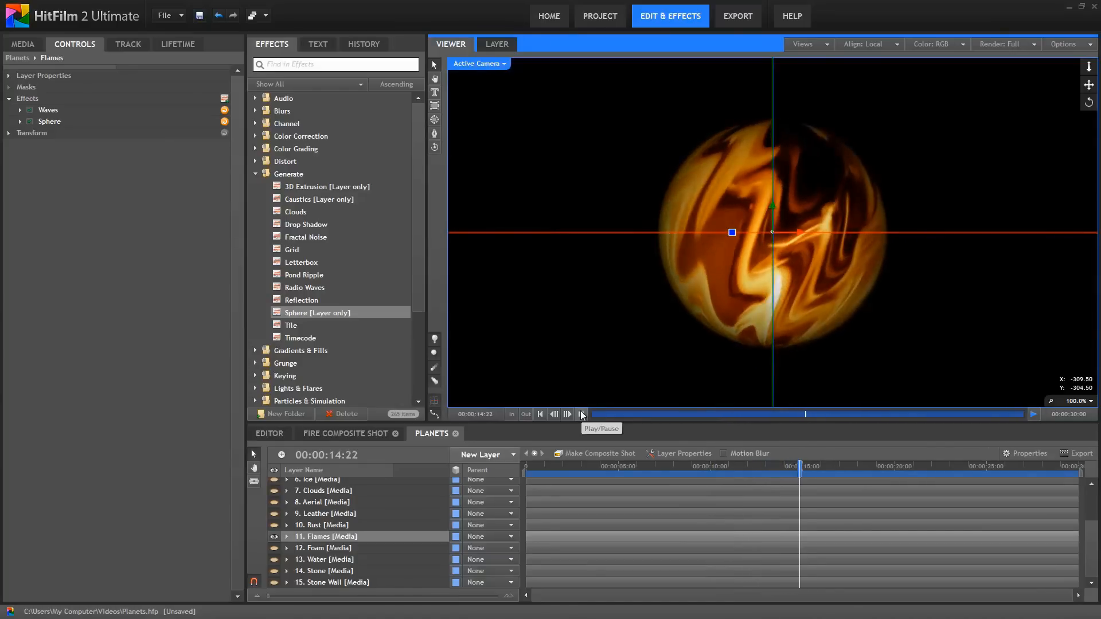
{"action": "left_click_drag", "start_coordinate": [533, 468], "coordinate": [508, 470]}
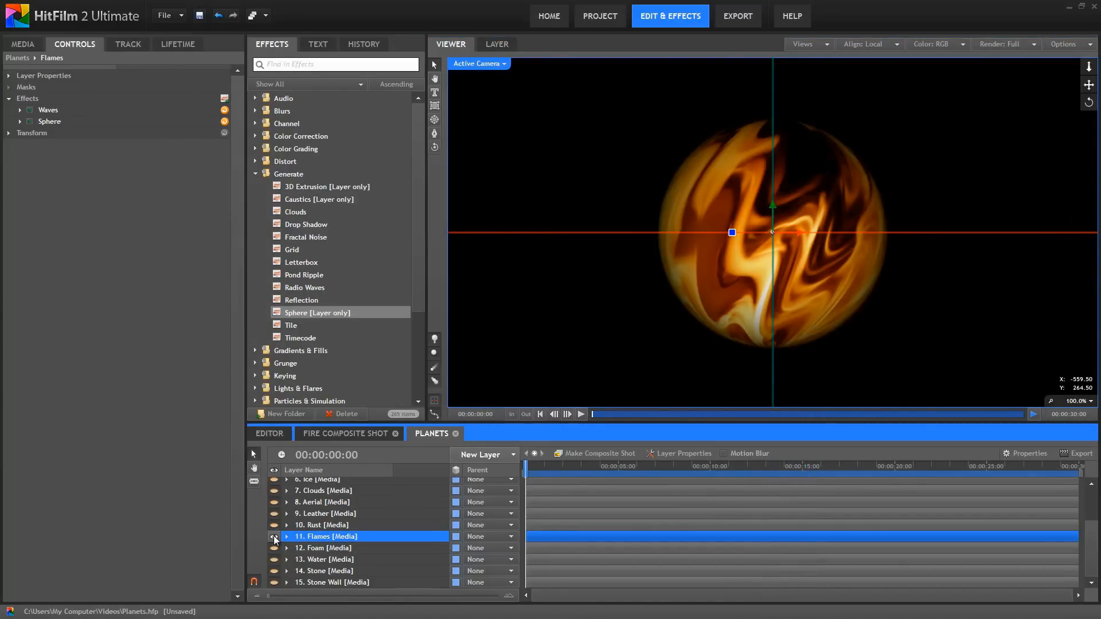
Step: Show the Rust layer in place of the Flames layer and enable its Sphere effect
{"action": "left_click", "coordinate": [273, 537]}
{"action": "left_click", "coordinate": [313, 525]}
{"action": "left_click", "coordinate": [272, 525]}
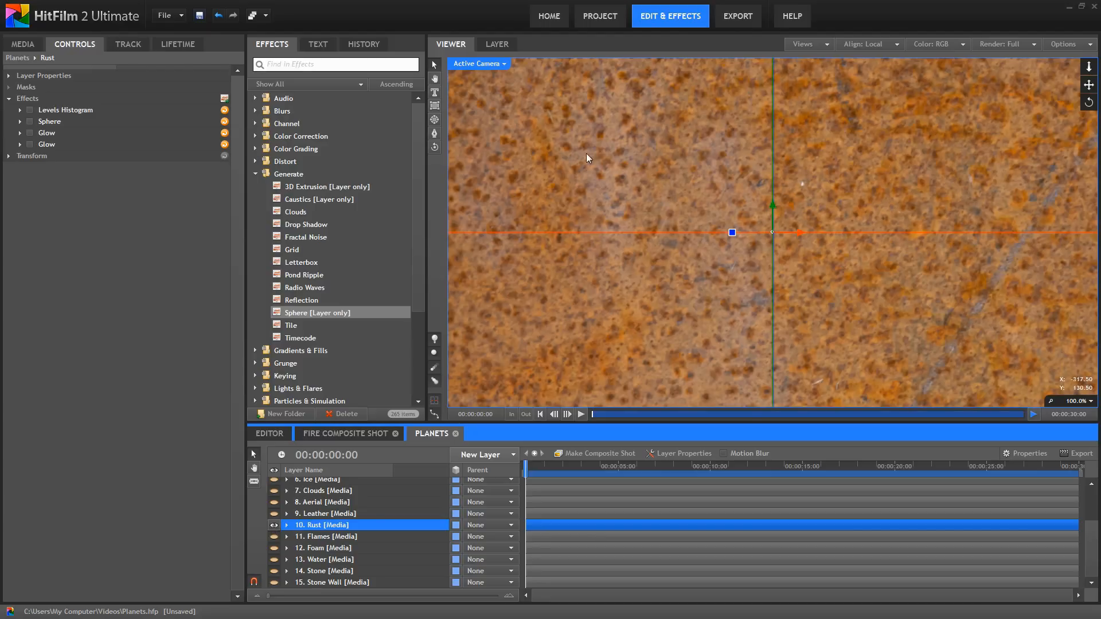
{"action": "left_click", "coordinate": [29, 121]}
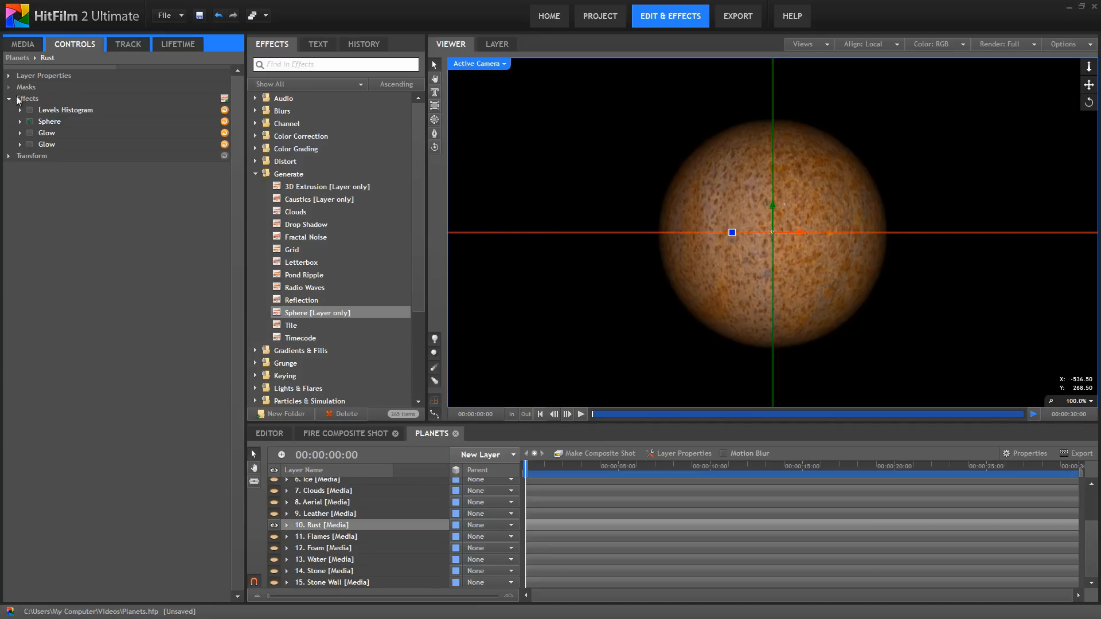
Step: Enable the Rust layer's Levels Histogram and first Glow effects, and preview the brightened sphere
{"action": "left_click", "coordinate": [30, 110]}
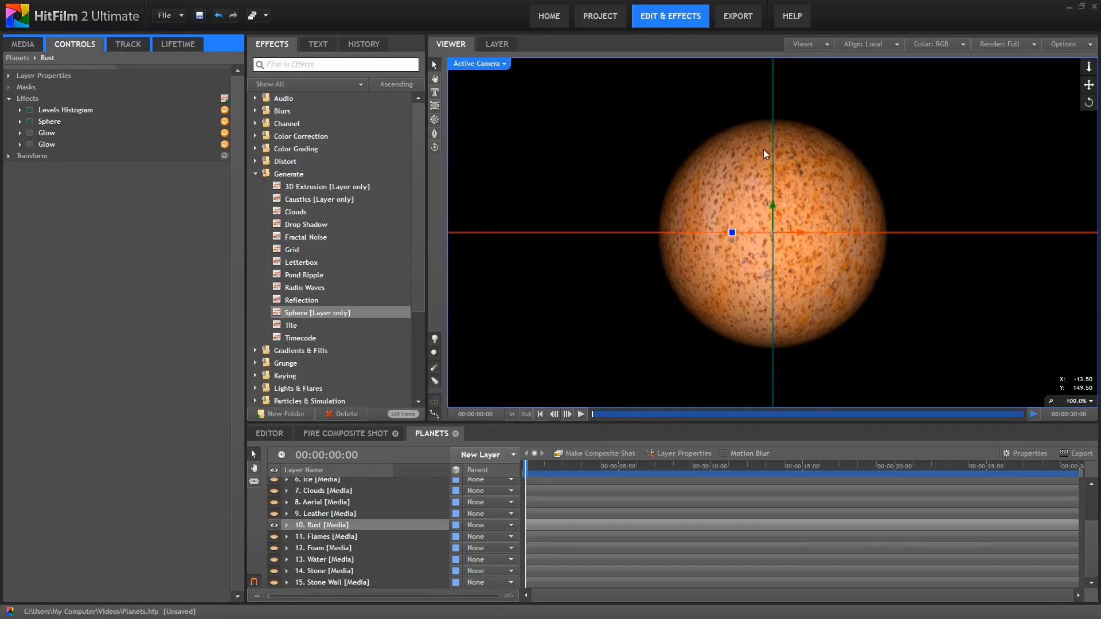
{"action": "left_click", "coordinate": [29, 134]}
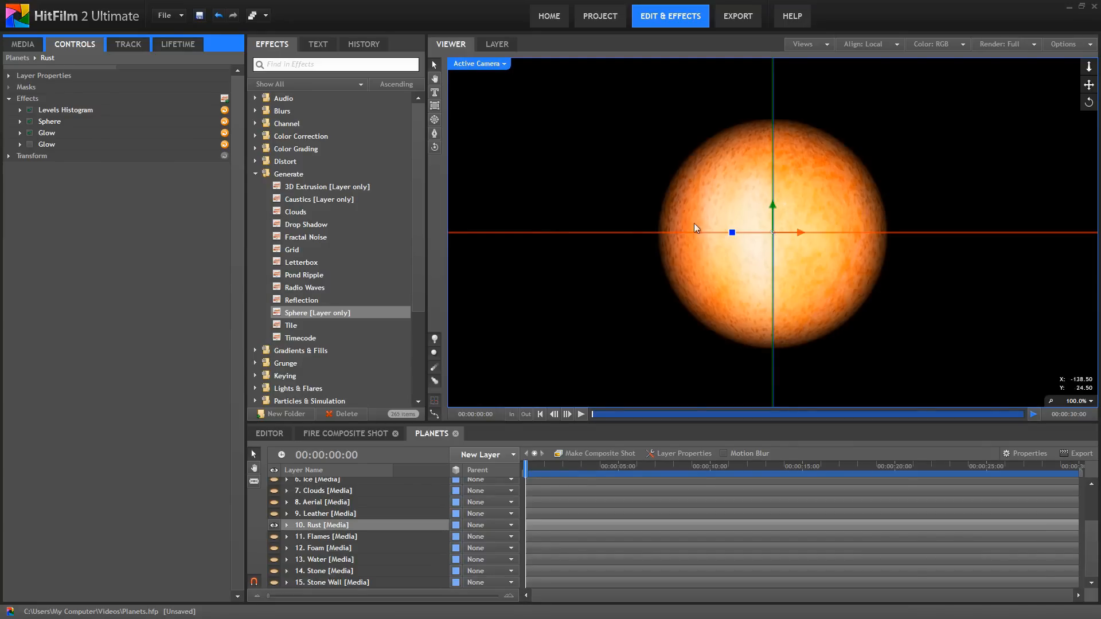
{"action": "left_click", "coordinate": [582, 414]}
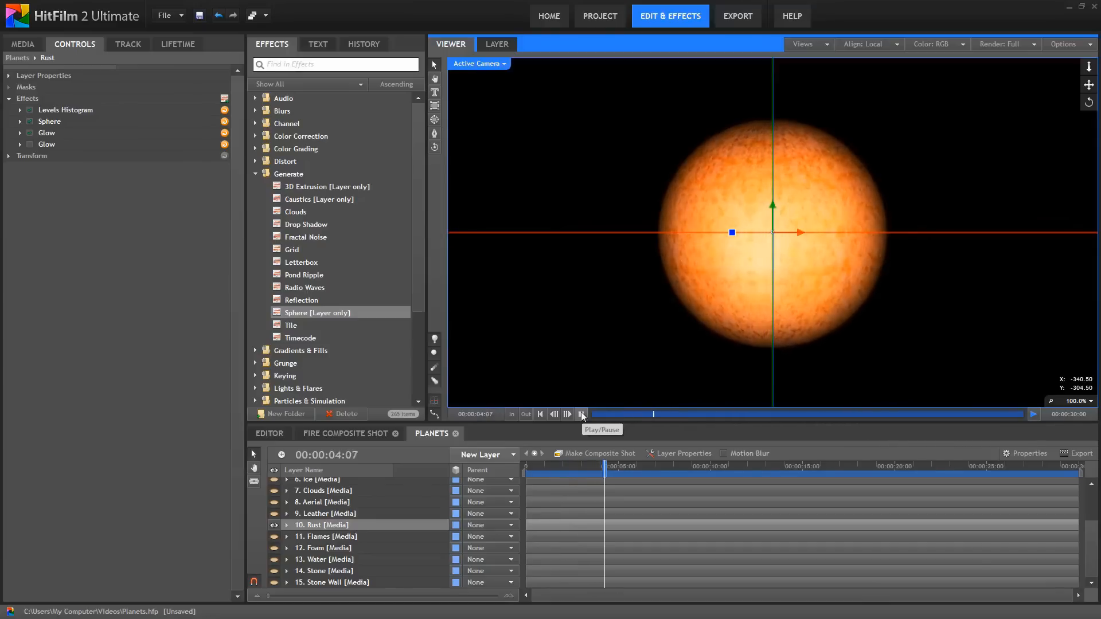
{"action": "left_click", "coordinate": [582, 414]}
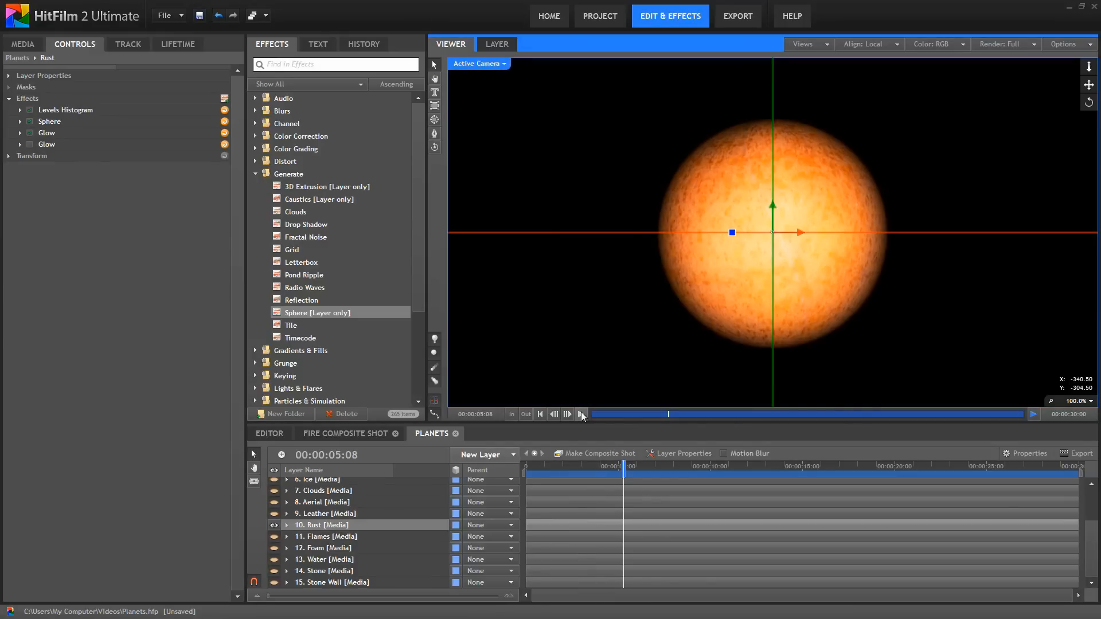
Step: Enable the Rust layer's second Glow effect and preview the glowing sphere over time
{"action": "left_click", "coordinate": [30, 143]}
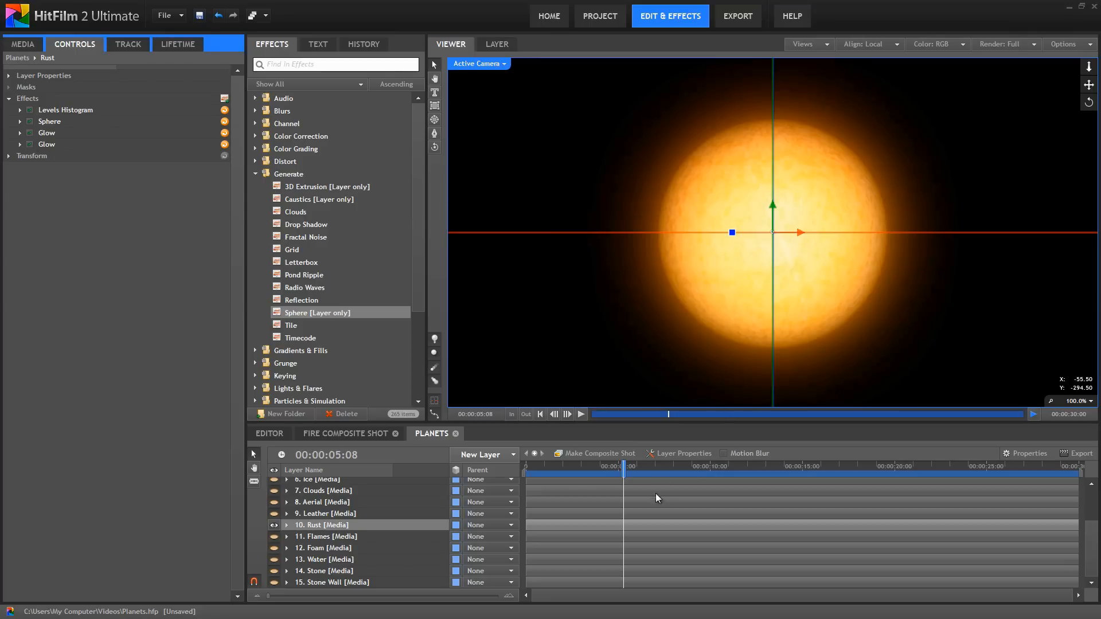
{"action": "left_click", "coordinate": [581, 415]}
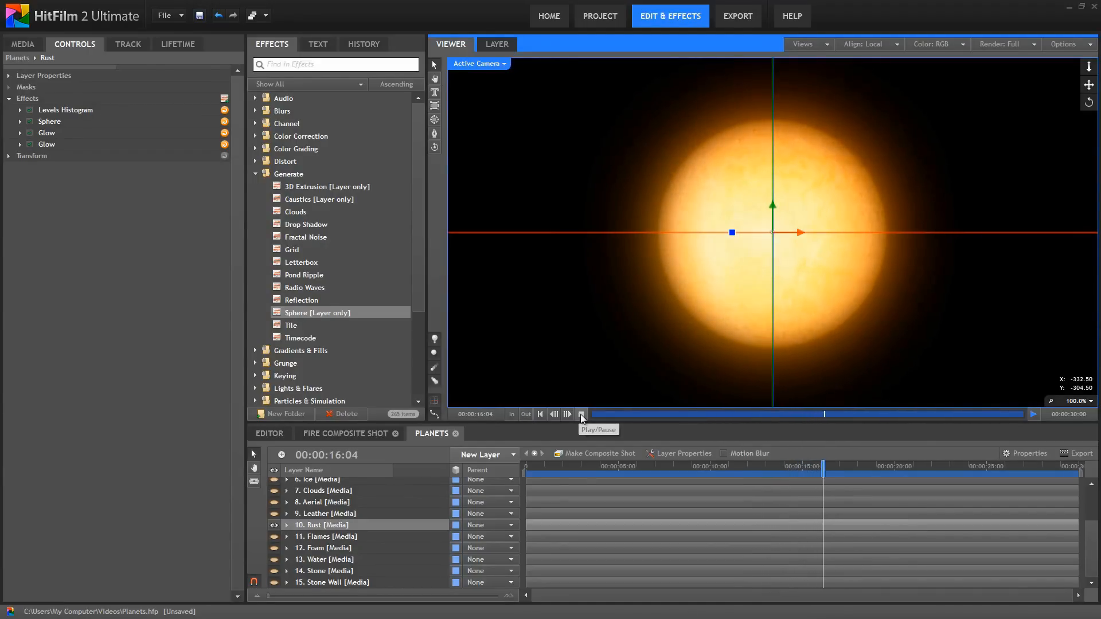
{"action": "left_click", "coordinate": [580, 414]}
Step: Show the Leather layer in place of the Rust layer, enable its Sphere effect and play the timeline
{"action": "left_click", "coordinate": [275, 527]}
{"action": "left_click", "coordinate": [275, 525]}
{"action": "left_click", "coordinate": [274, 514]}
{"action": "left_click", "coordinate": [310, 514]}
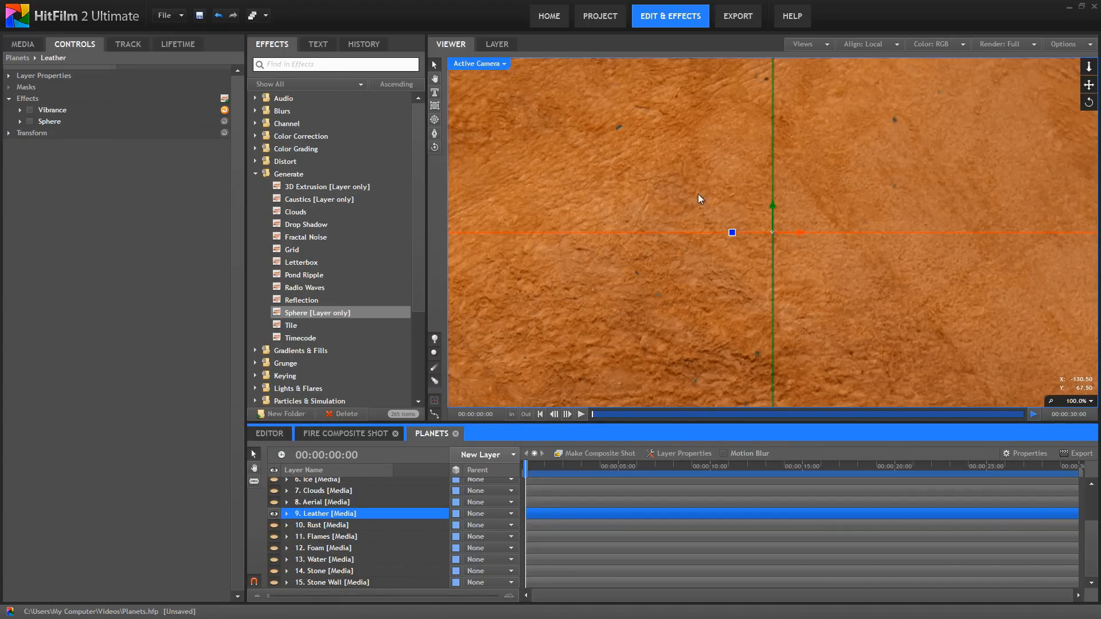
{"action": "left_click", "coordinate": [29, 121]}
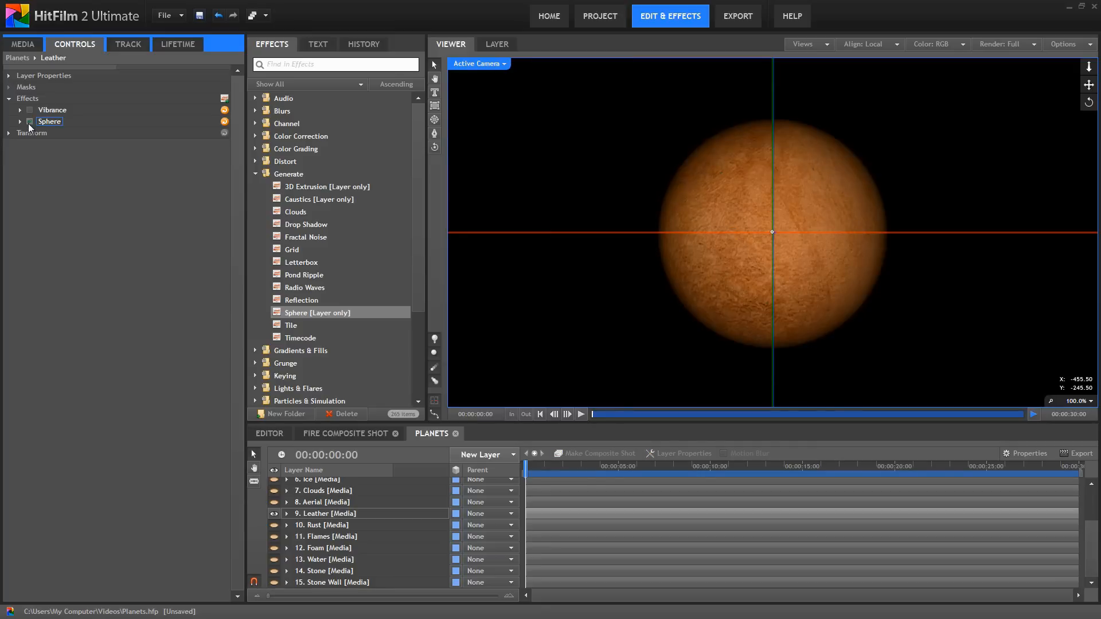
{"action": "left_click", "coordinate": [582, 414]}
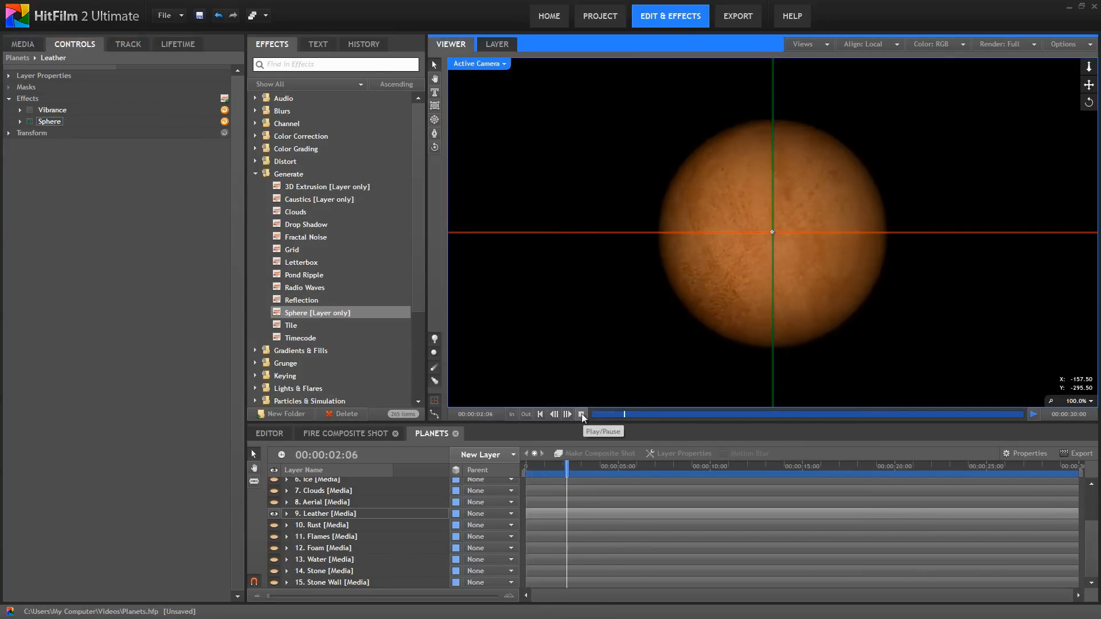
Step: Enable the Leather layer's Vibrance effect, preview the planet over time and return to the start of the timeline
{"action": "left_click", "coordinate": [582, 414]}
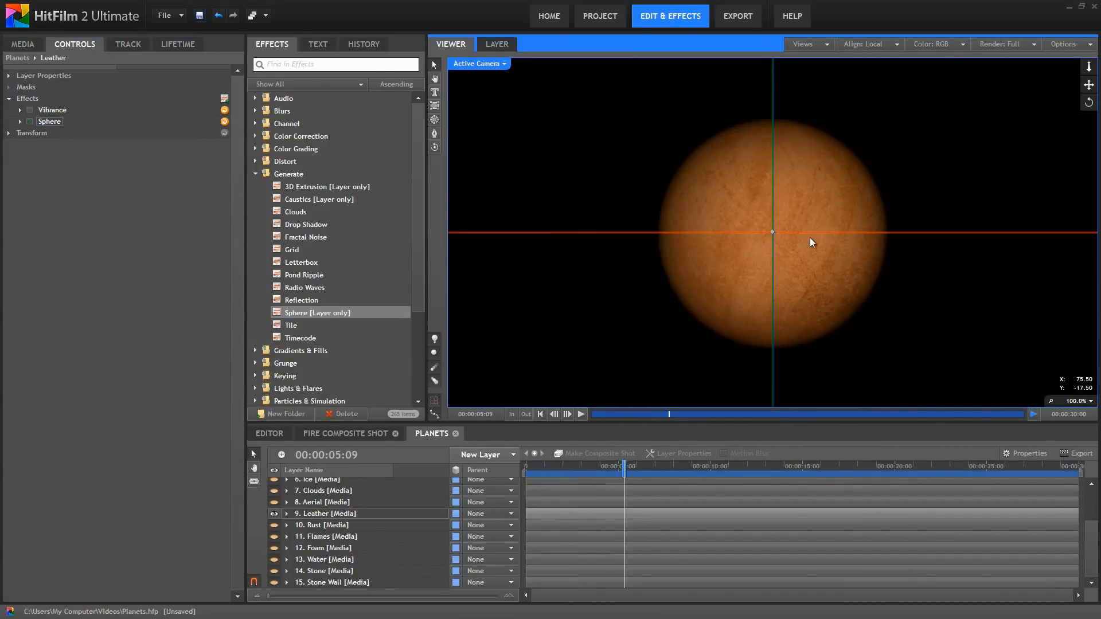
{"action": "left_click", "coordinate": [30, 109]}
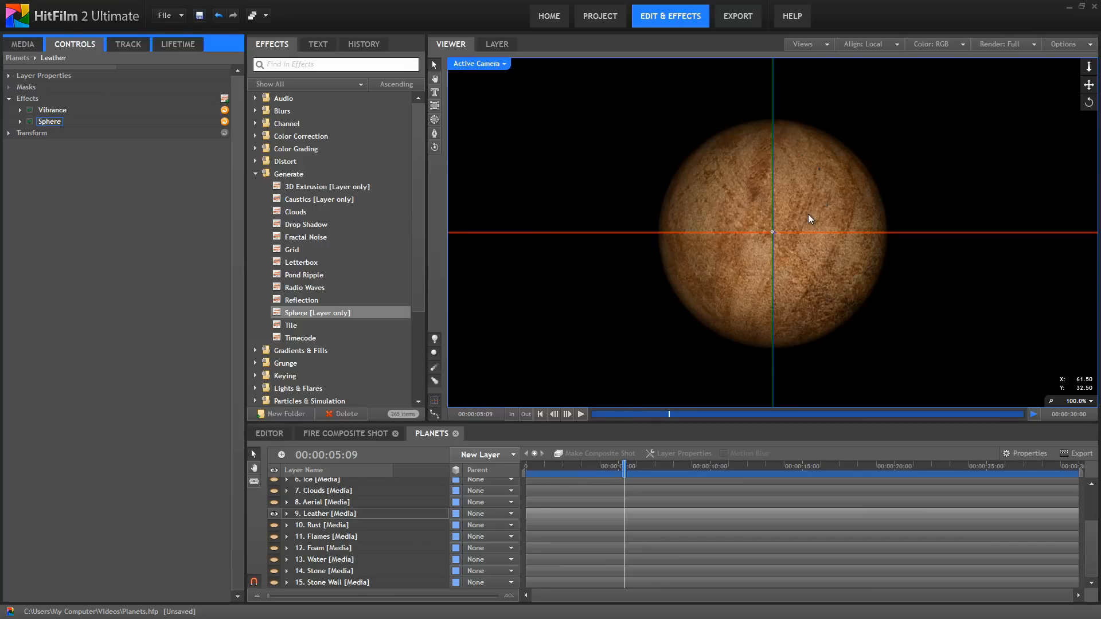
{"action": "left_click", "coordinate": [580, 414]}
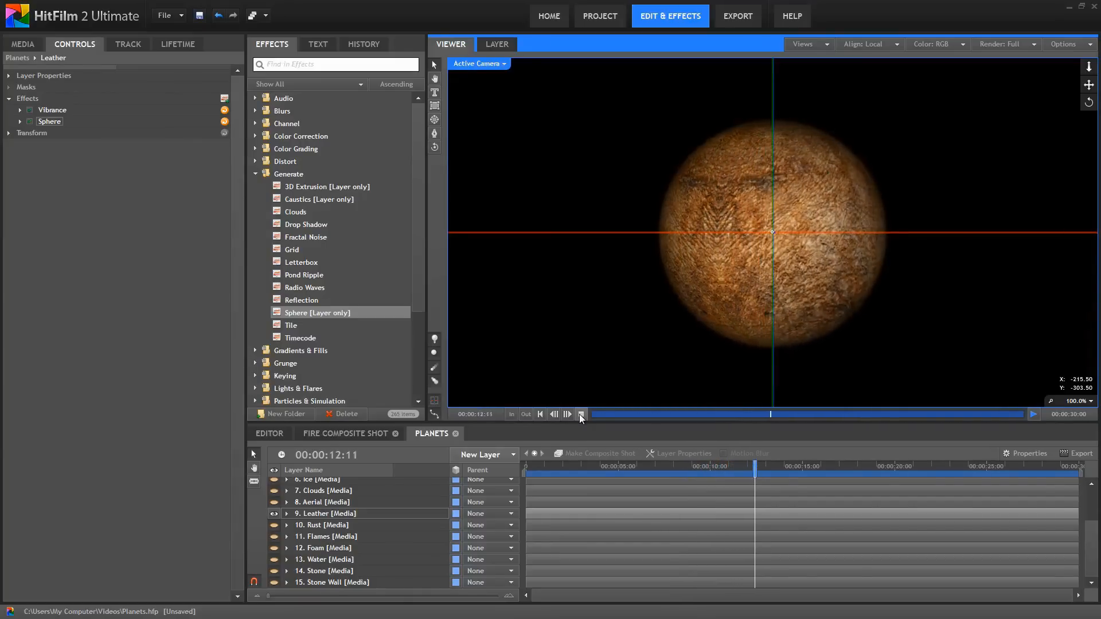
{"action": "key", "text": "Home"}
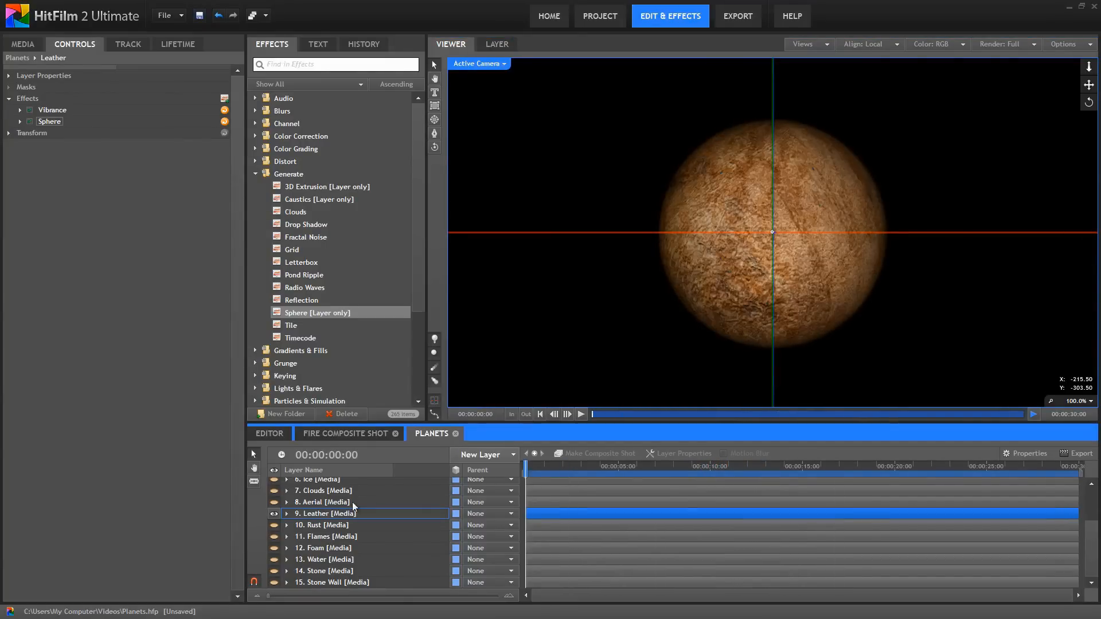
Step: Show the Aerial layer in place of the Leather layer, enable its Sphere effect and play the timeline
{"action": "left_click", "coordinate": [276, 513]}
{"action": "left_click", "coordinate": [273, 502]}
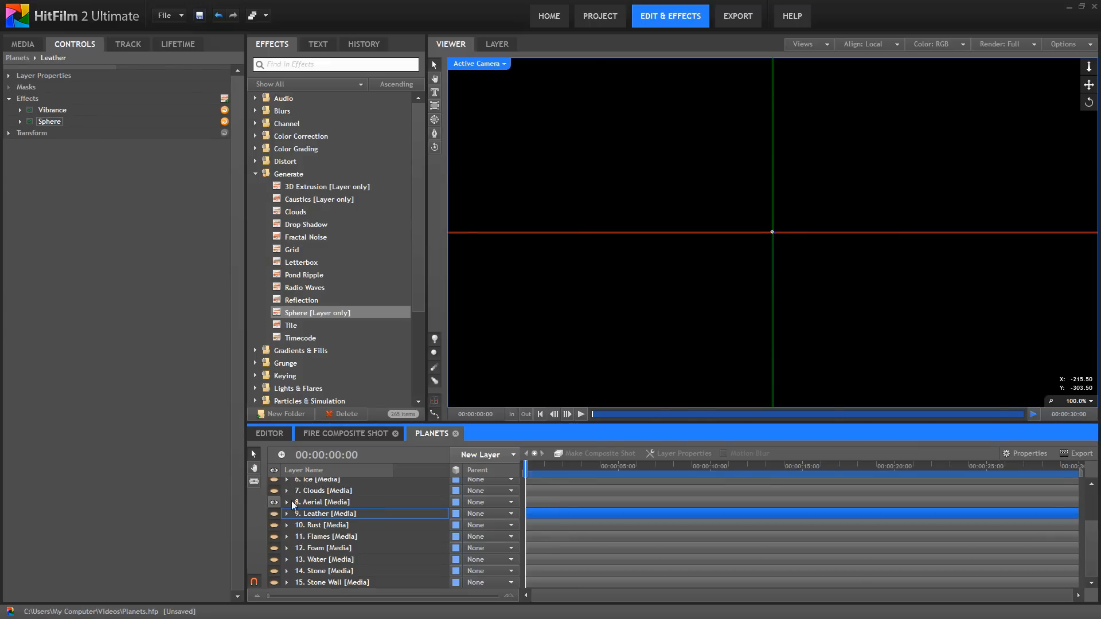
{"action": "left_click", "coordinate": [314, 501]}
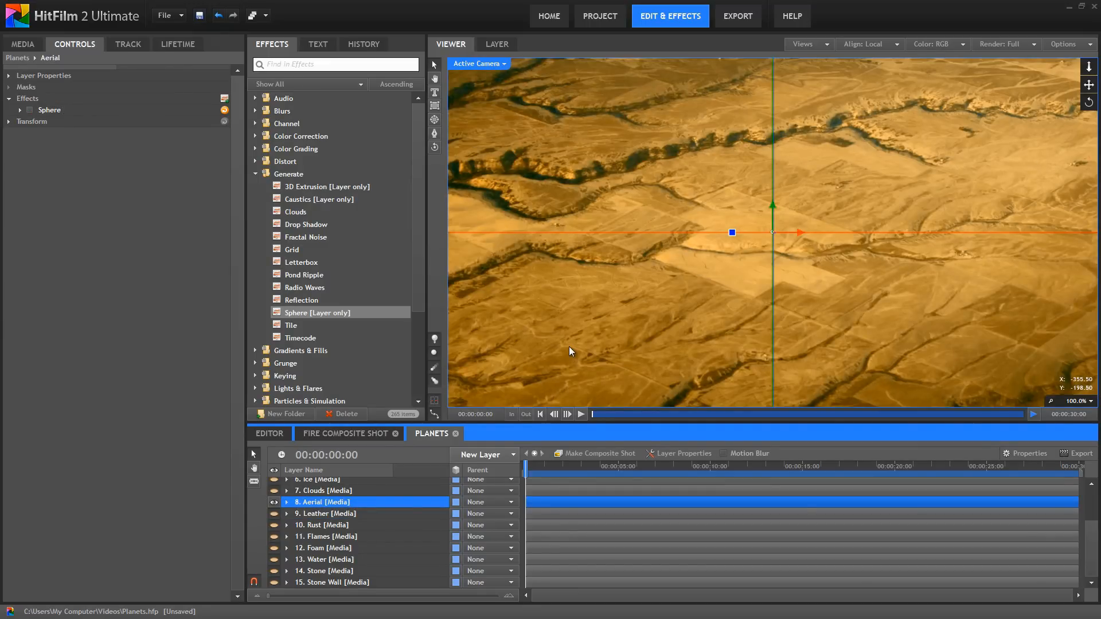
{"action": "left_click", "coordinate": [30, 111]}
{"action": "left_click", "coordinate": [581, 414]}
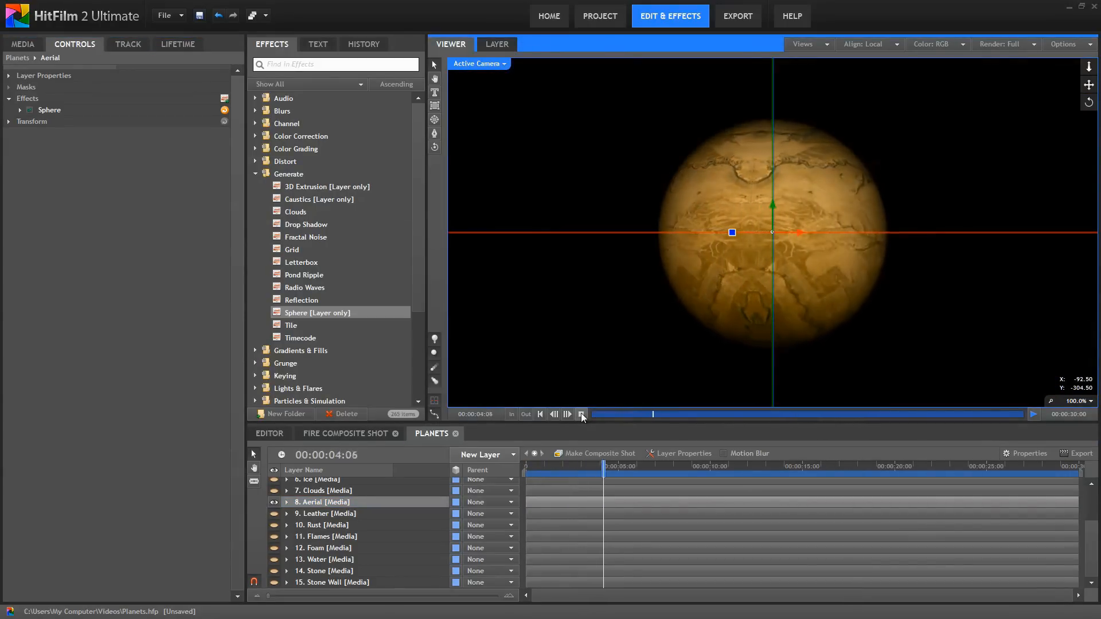
Step: Set the Aerial sphere's Surface Texture Scale Ratio to 4.07 and preview the stretched bands over time
{"action": "left_click", "coordinate": [20, 109]}
{"action": "left_click", "coordinate": [62, 169]}
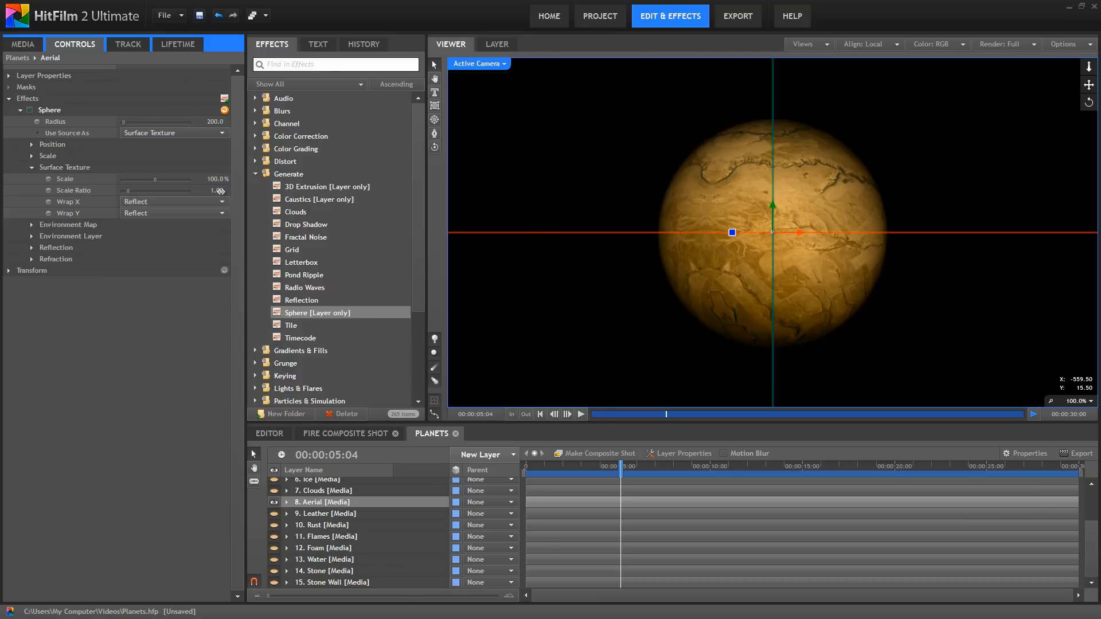
{"action": "left_click_drag", "start_coordinate": [214, 191], "coordinate": [234, 195]}
{"action": "left_click", "coordinate": [580, 414]}
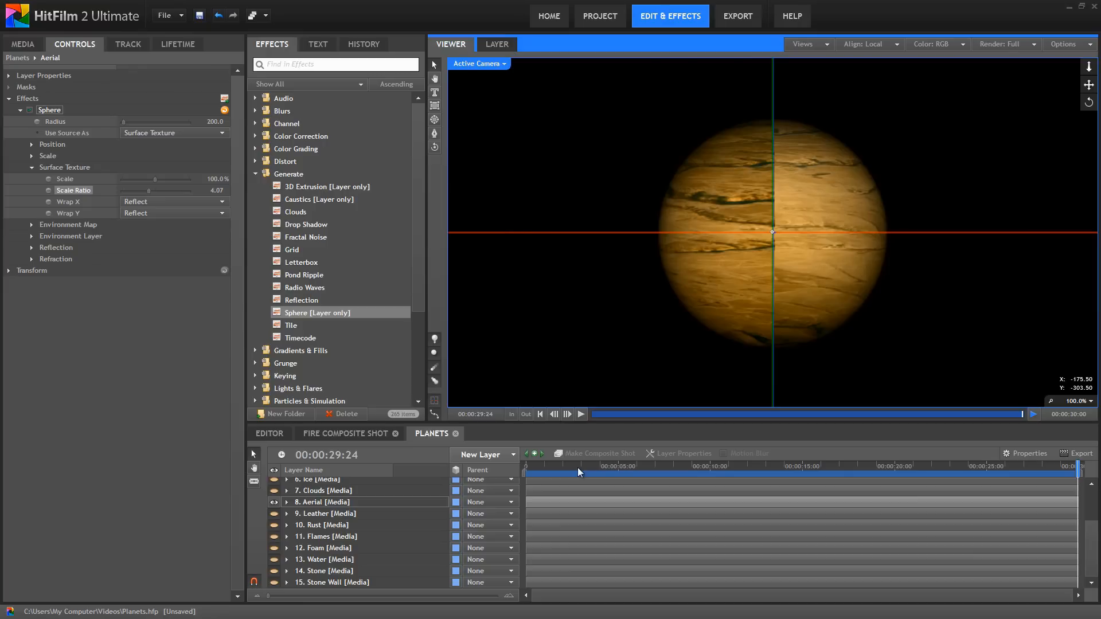
{"action": "left_click_drag", "start_coordinate": [578, 471], "coordinate": [590, 467]}
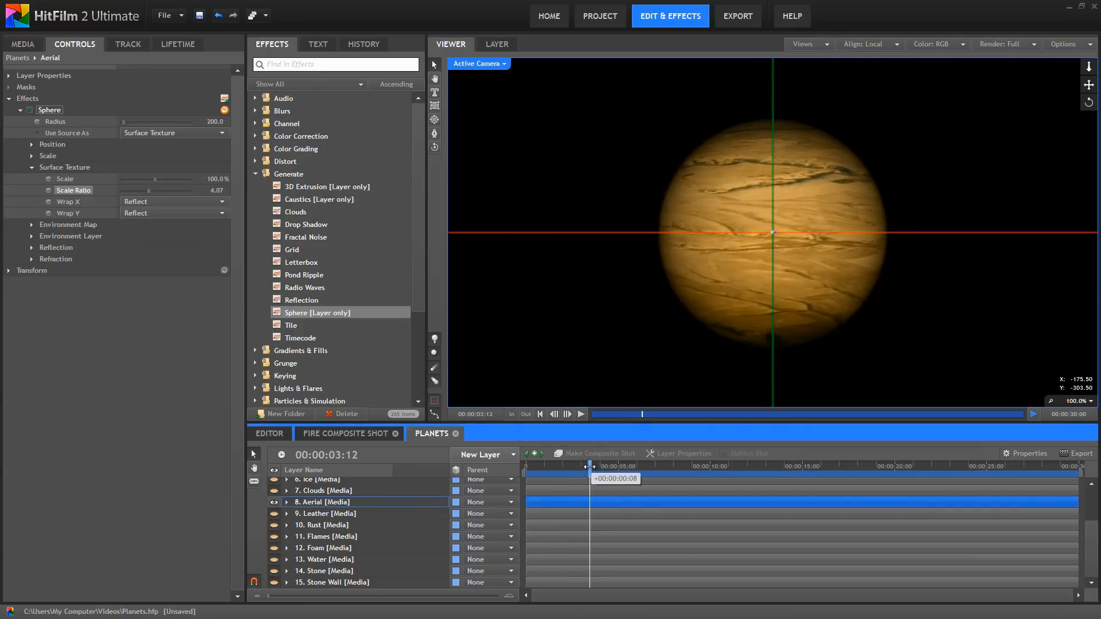
{"action": "left_click", "coordinate": [581, 415]}
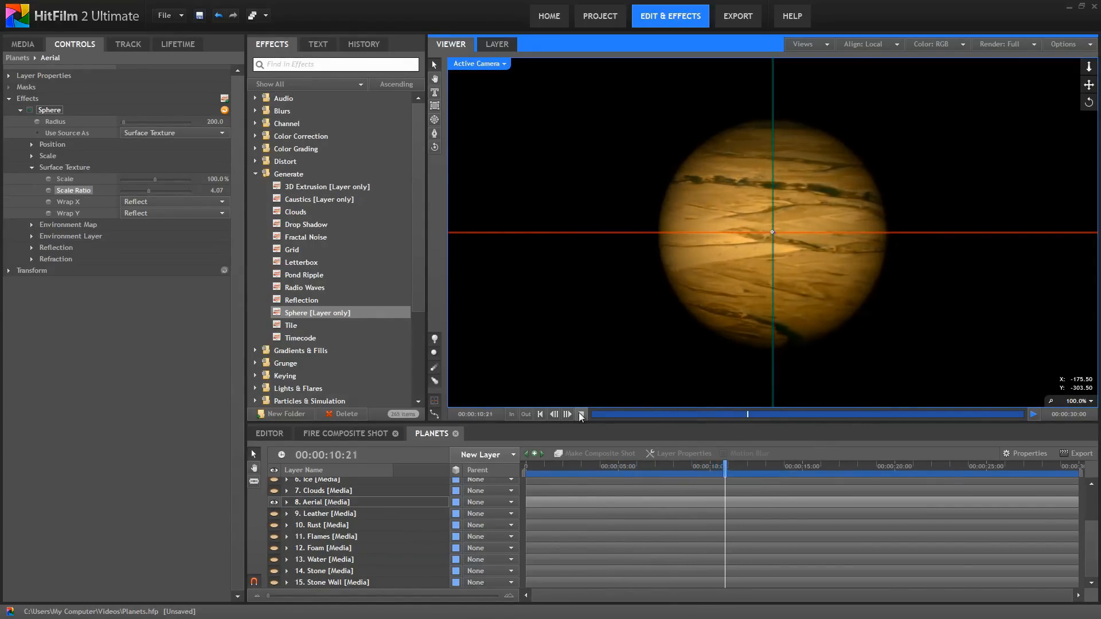
{"action": "left_click", "coordinate": [581, 414]}
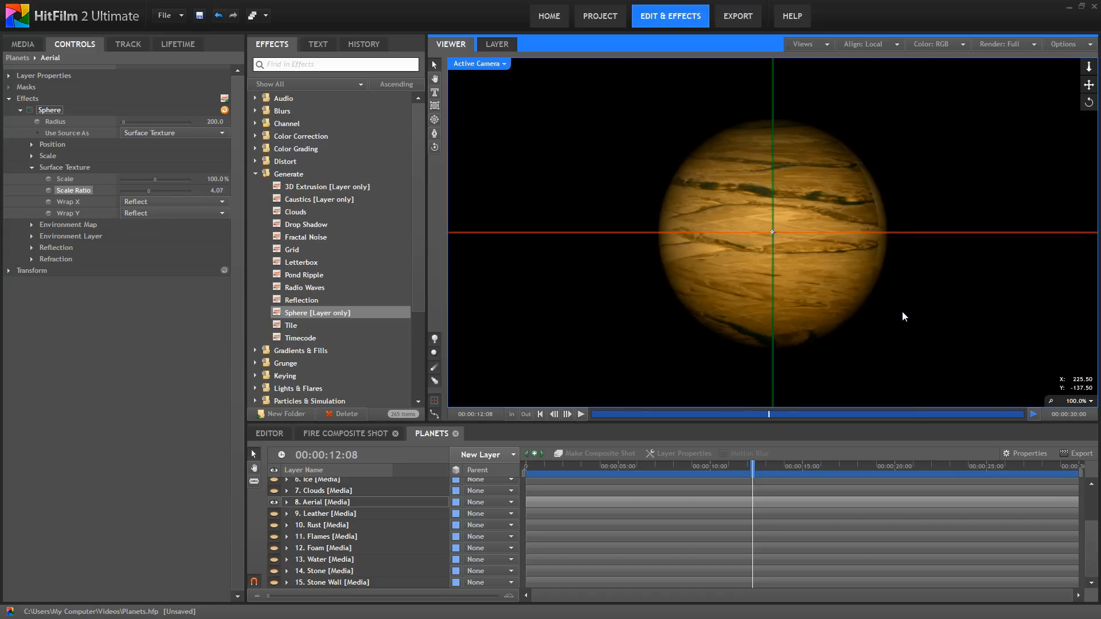
Step: Show the Clouds layer in place of the Aerial layer at the start of the timeline and enable its Sphere effect
{"action": "left_click", "coordinate": [304, 504]}
{"action": "key", "text": "Home"}
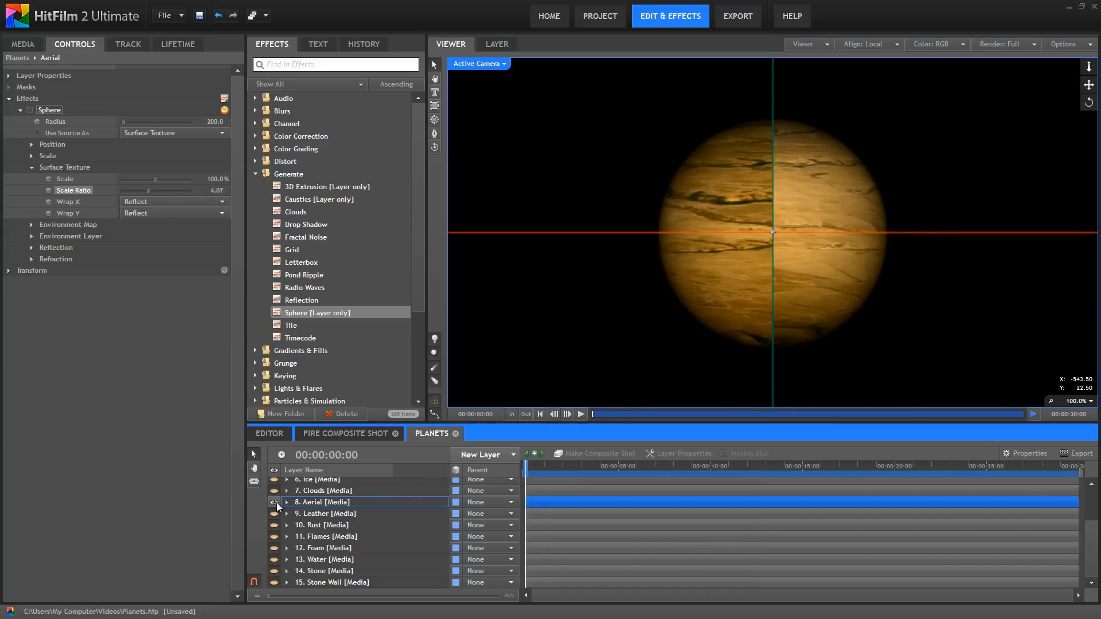
{"action": "left_click", "coordinate": [274, 502]}
{"action": "scroll", "coordinate": [325, 526], "scroll_direction": "up", "scroll_amount": 2}
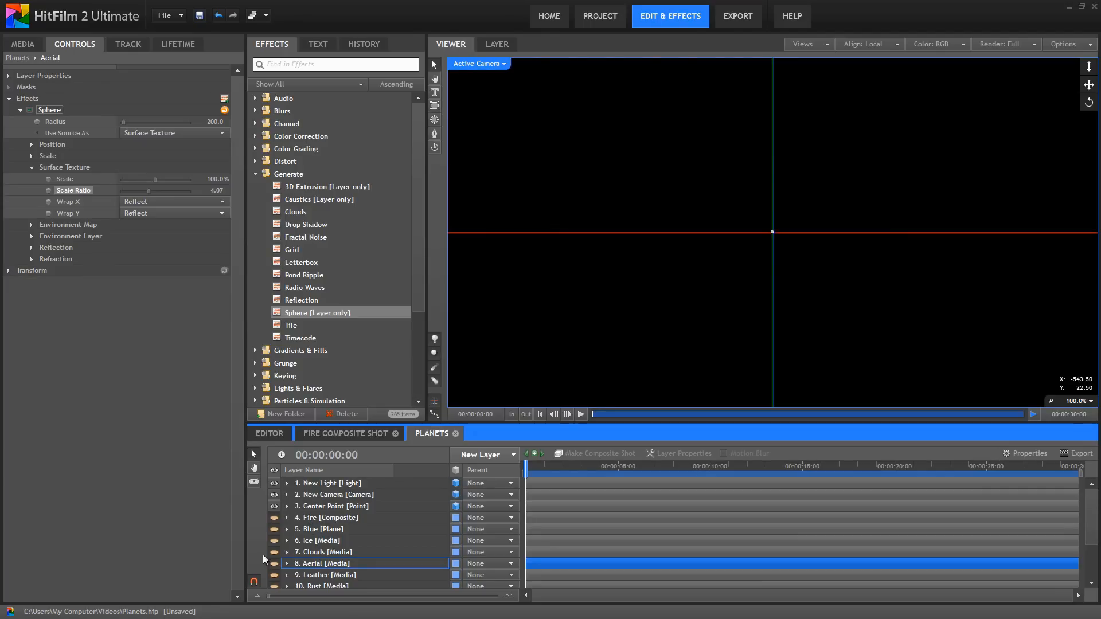
{"action": "left_click", "coordinate": [273, 552]}
{"action": "left_click", "coordinate": [321, 551]}
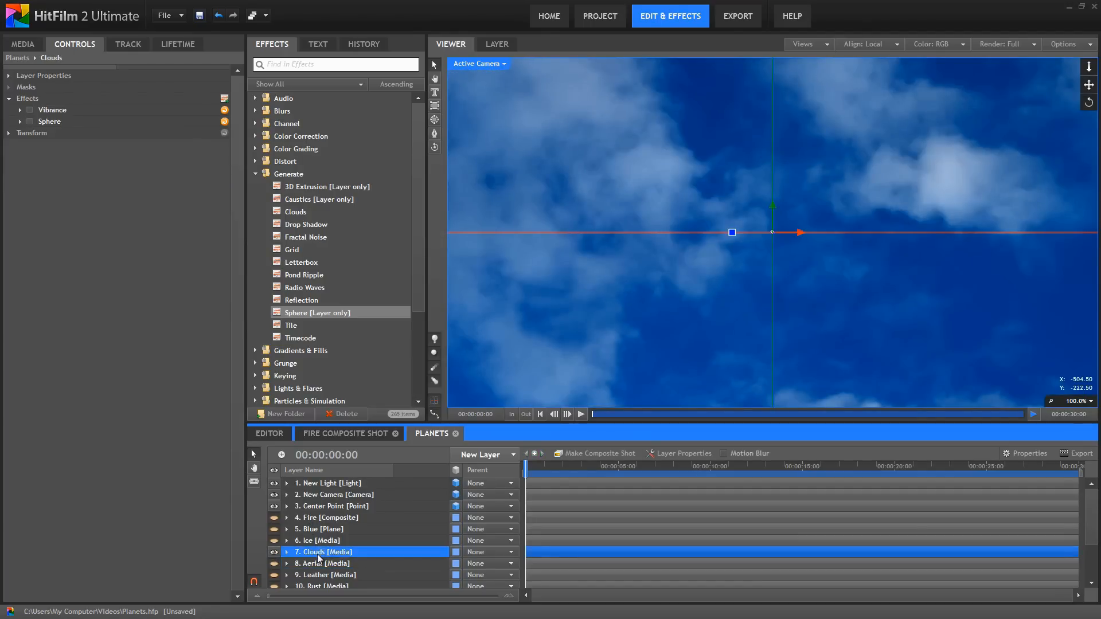
{"action": "left_click", "coordinate": [29, 122]}
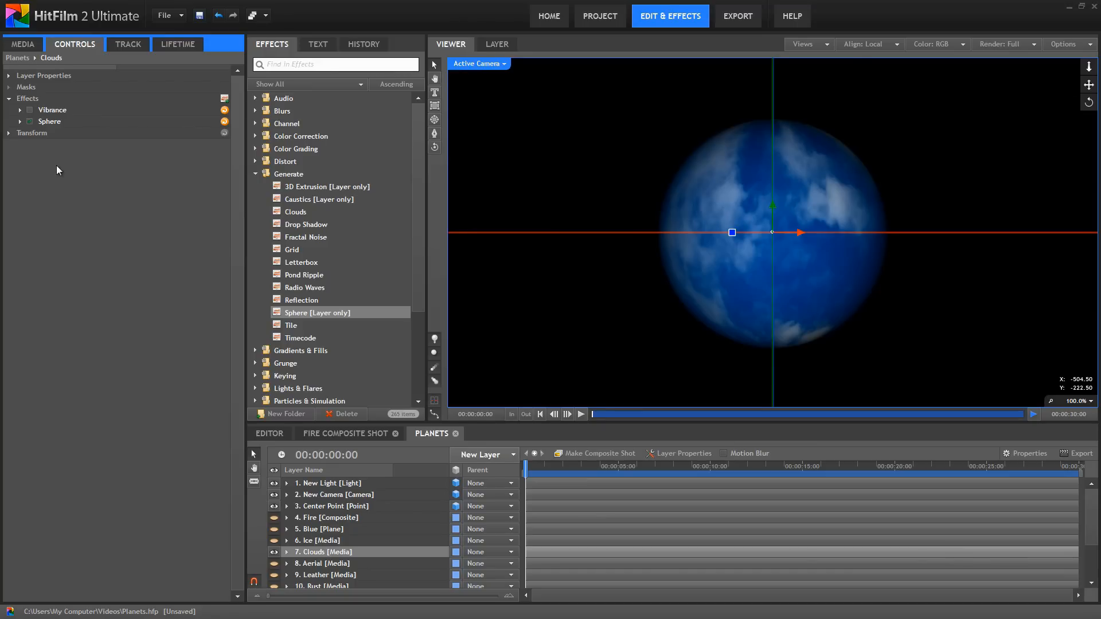
Step: Try the Vibrance effect on the Clouds planet, switch it off again and preview the planet both ways
{"action": "left_click", "coordinate": [30, 110]}
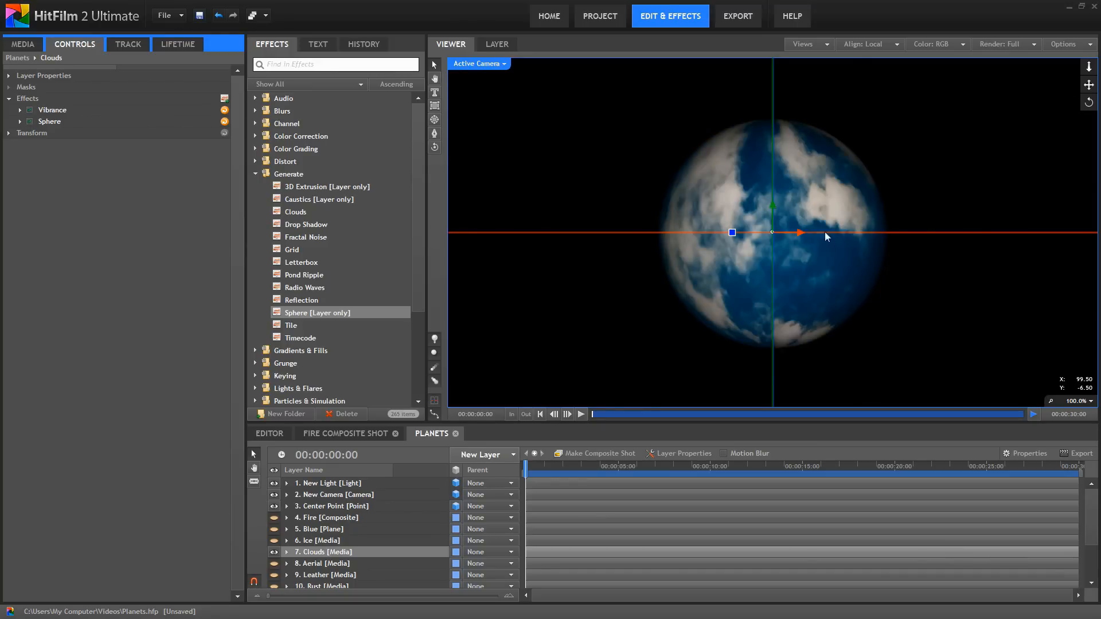
{"action": "left_click", "coordinate": [583, 416]}
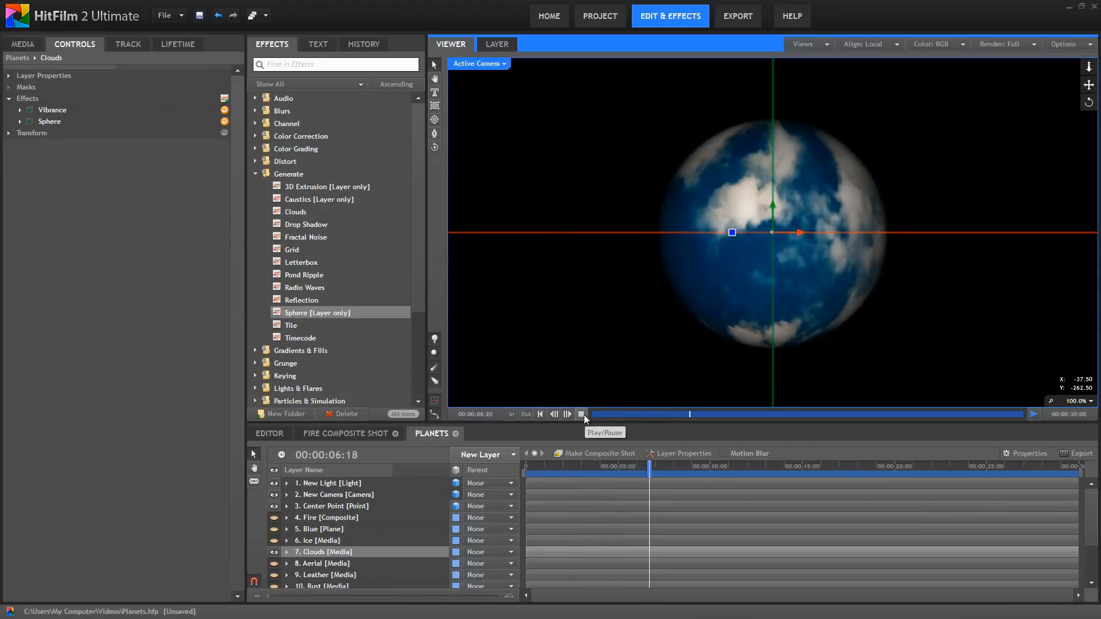
{"action": "left_click", "coordinate": [580, 414]}
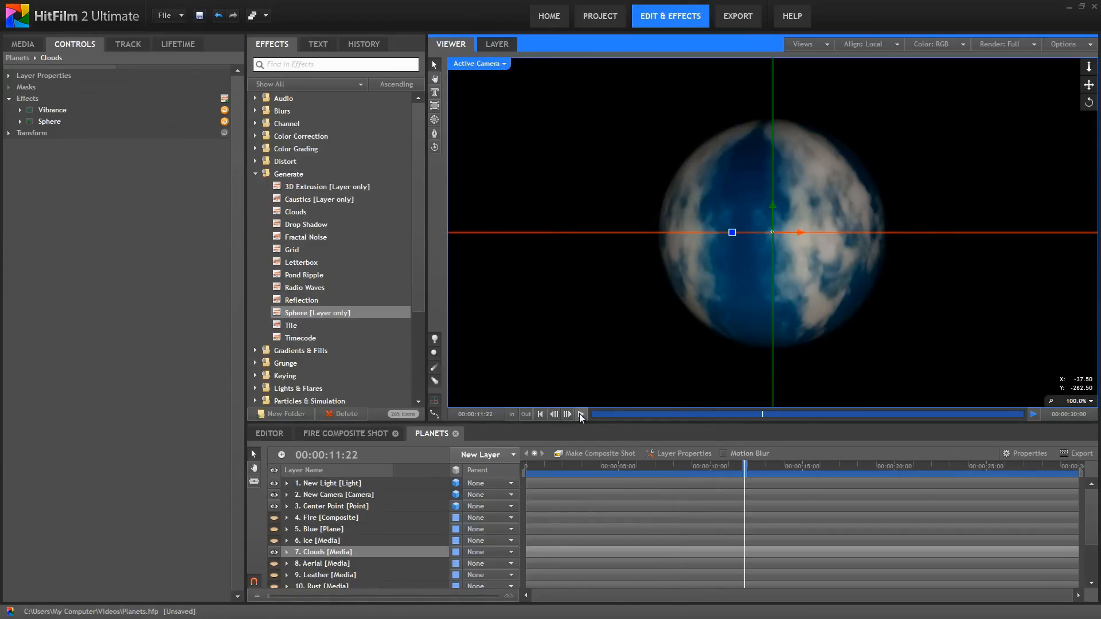
{"action": "left_click", "coordinate": [29, 110]}
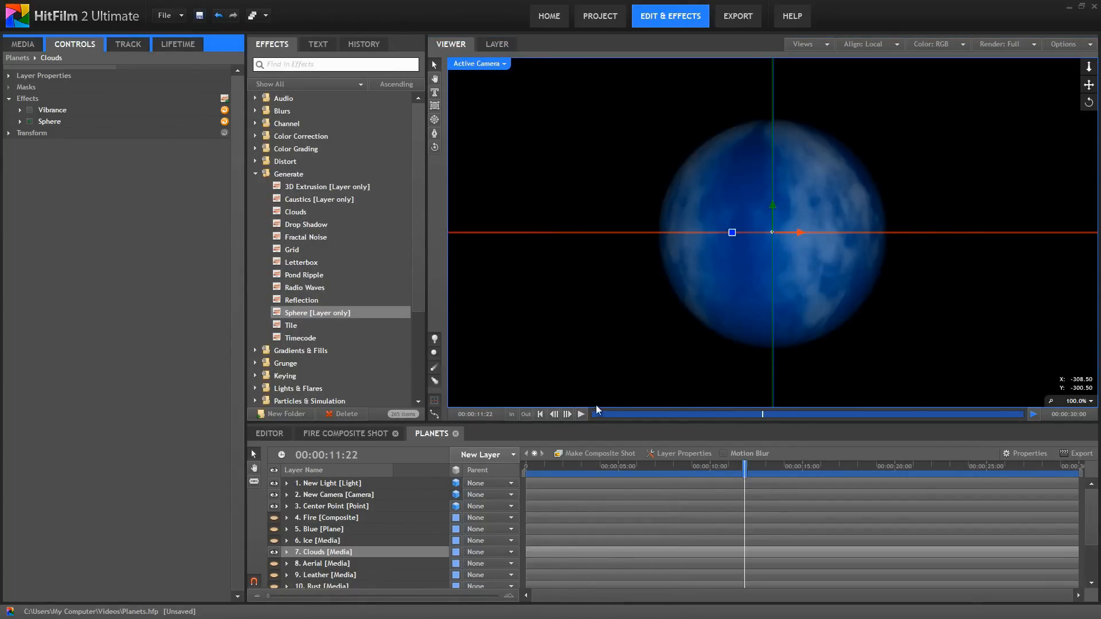
{"action": "left_click", "coordinate": [581, 414]}
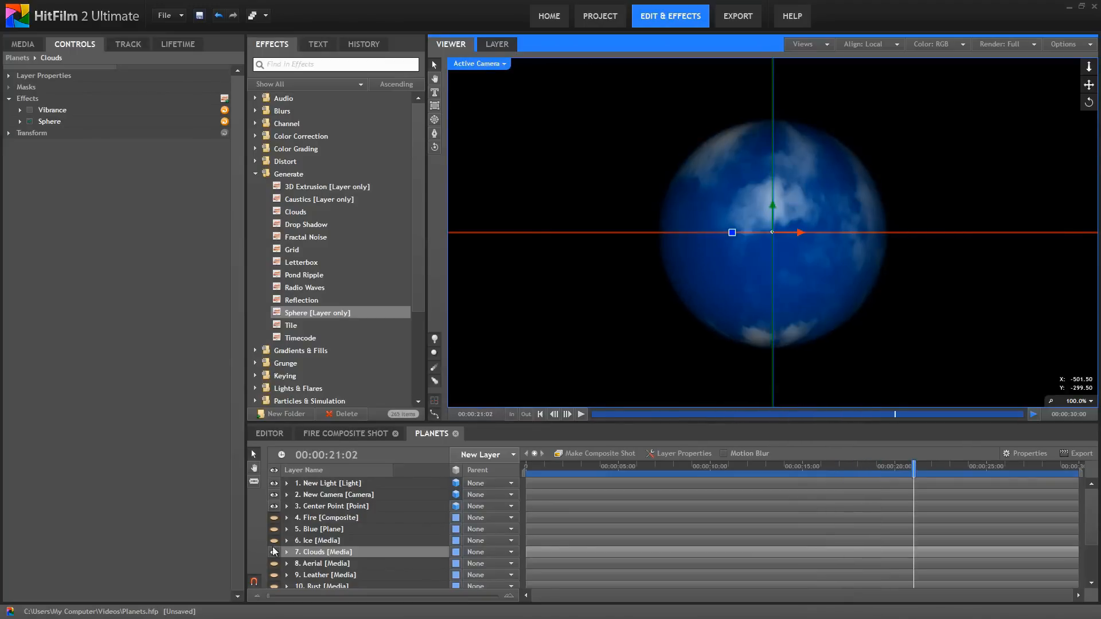
Step: Show the Ice layer in place of the Clouds layer and enable its Sphere effect
{"action": "left_click", "coordinate": [273, 551]}
{"action": "left_click", "coordinate": [273, 541]}
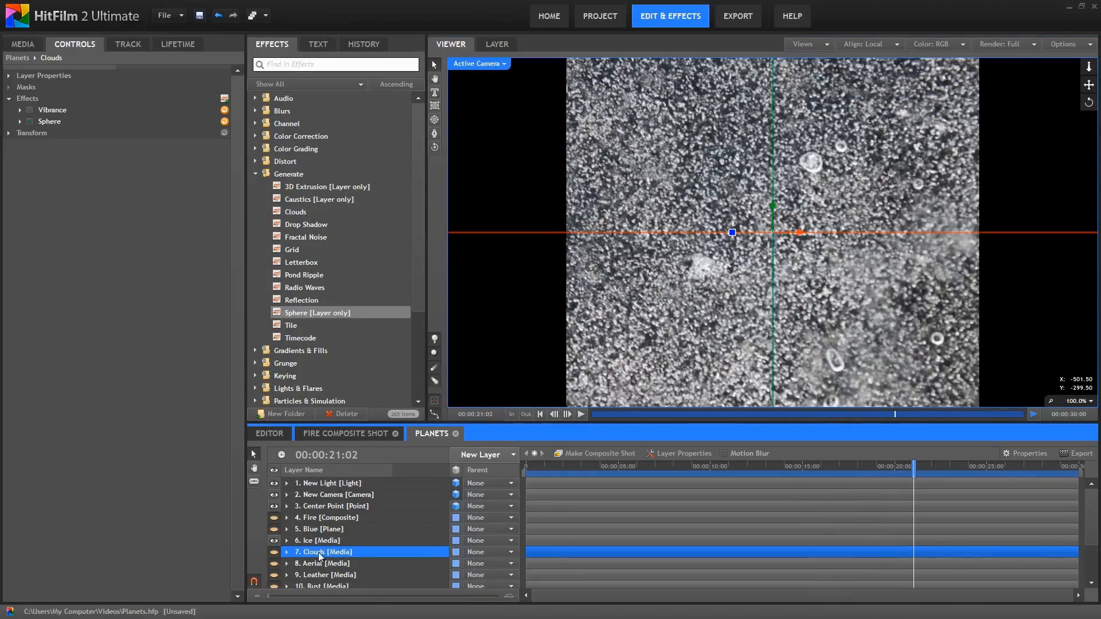
{"action": "left_click", "coordinate": [309, 541]}
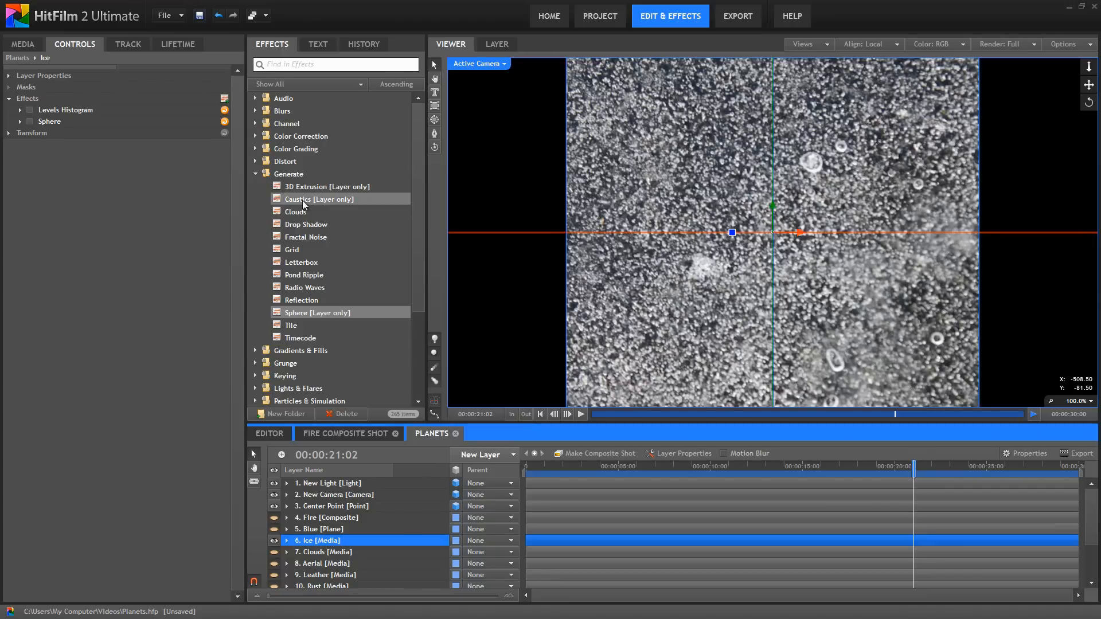
{"action": "left_click", "coordinate": [29, 122]}
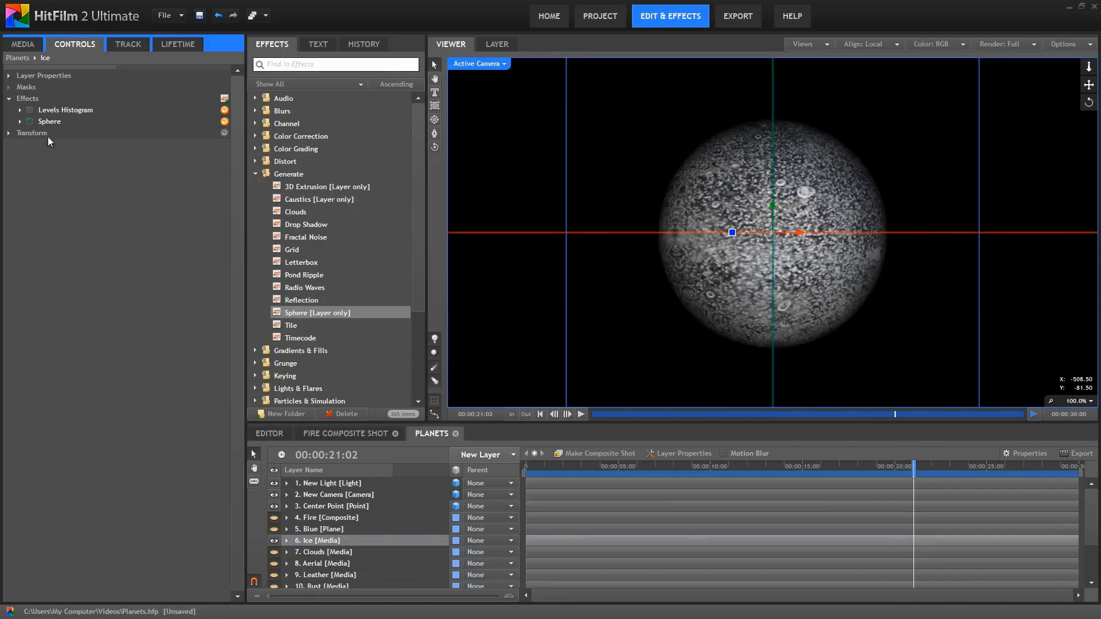
Step: Flatten the Ice sphere by setting its Y Scale to 0.15, and preview it from the start of the timeline
{"action": "left_click", "coordinate": [21, 121]}
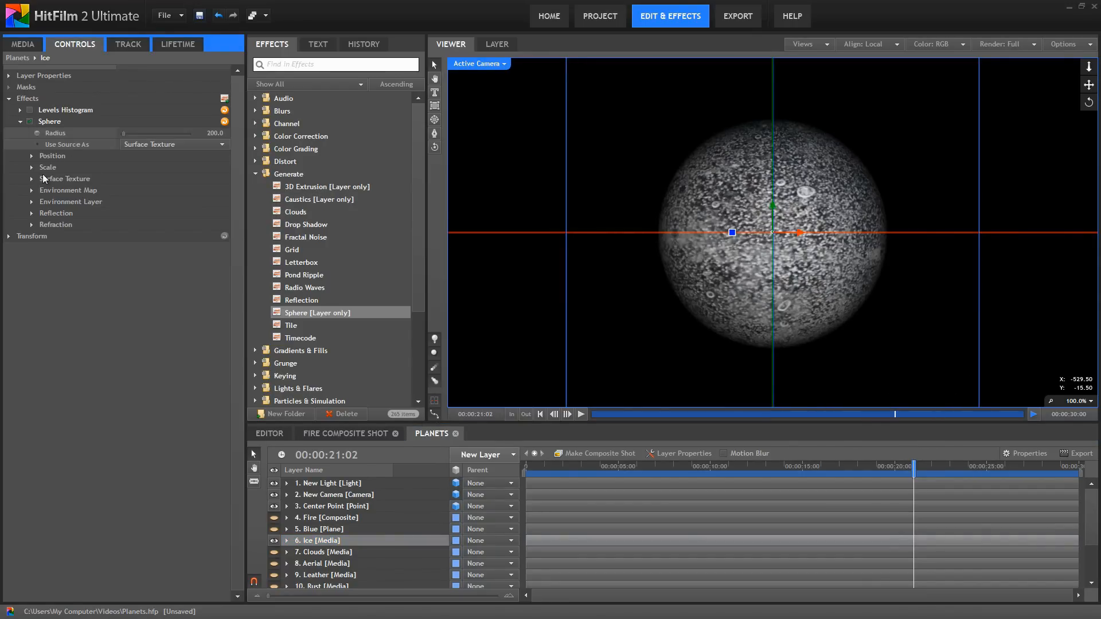
{"action": "left_click", "coordinate": [31, 167]}
{"action": "left_click", "coordinate": [31, 213]}
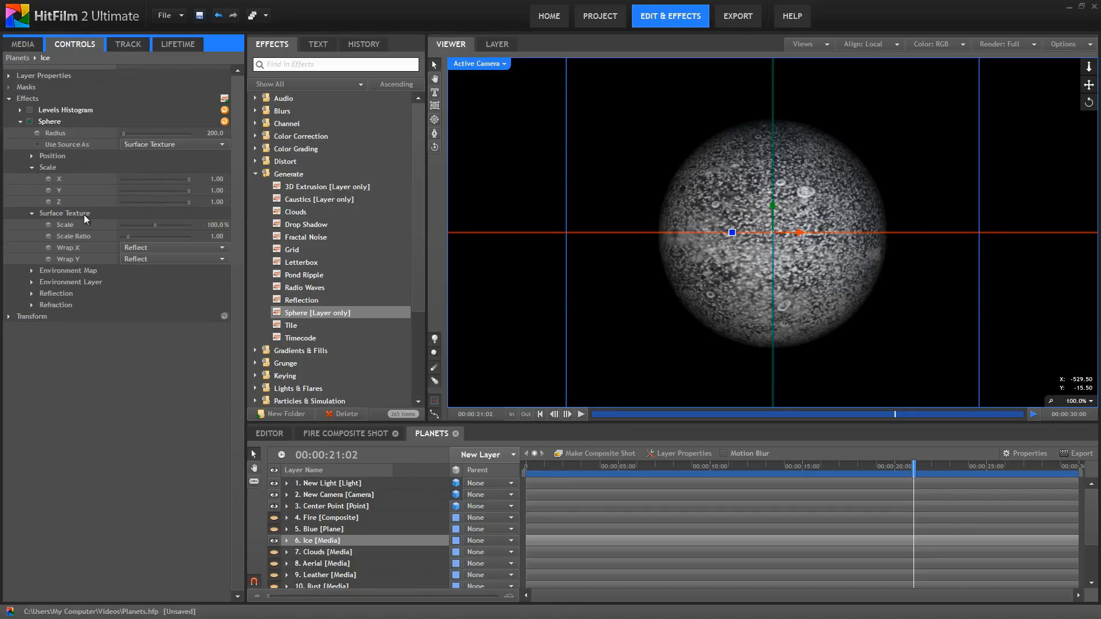
{"action": "left_click", "coordinate": [32, 213]}
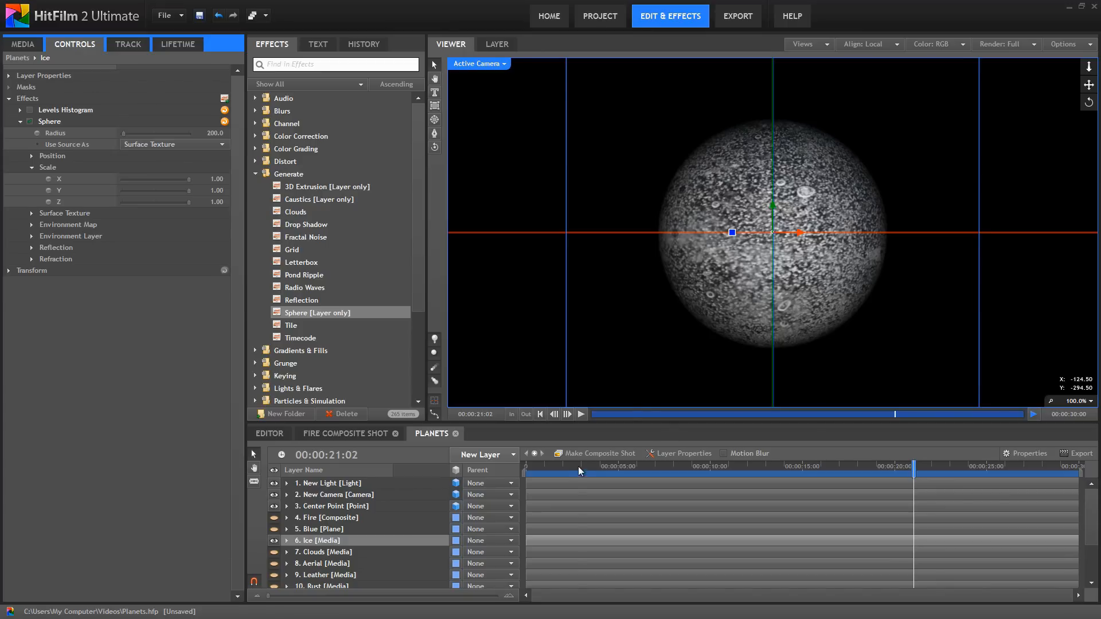
{"action": "left_click_drag", "start_coordinate": [578, 470], "coordinate": [490, 473]}
{"action": "left_click_drag", "start_coordinate": [188, 191], "coordinate": [130, 191]}
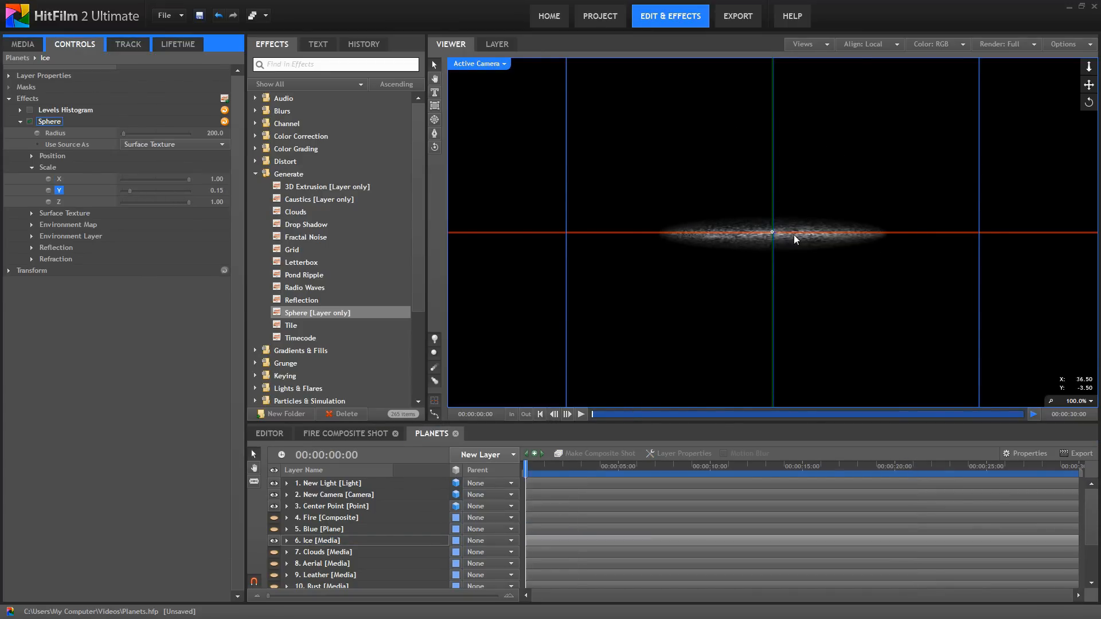
{"action": "left_click", "coordinate": [580, 414]}
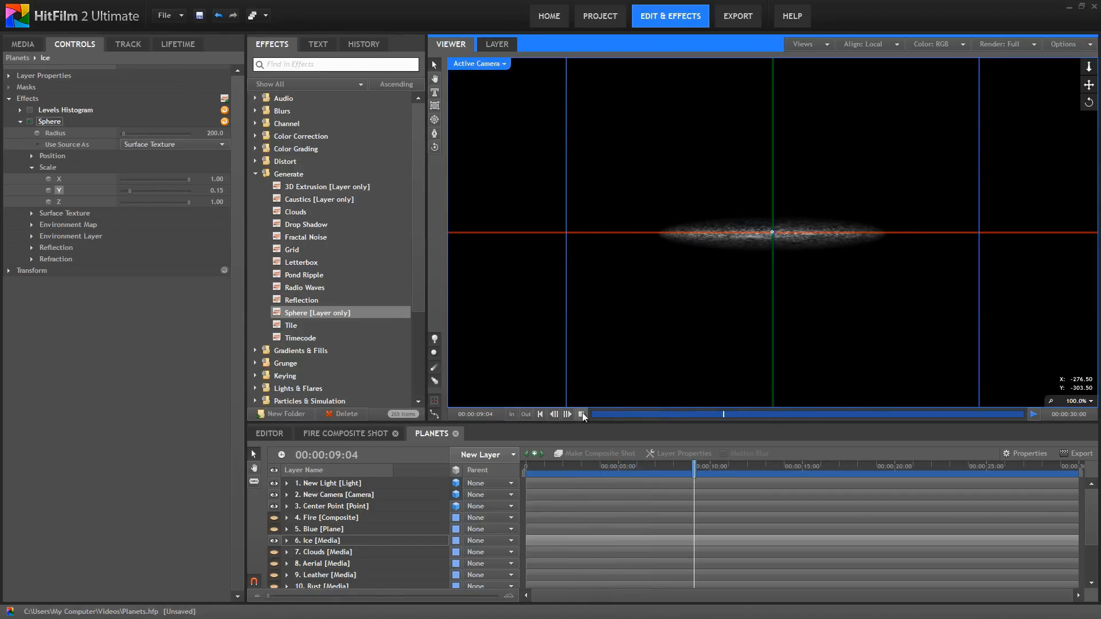
Step: Set the Center Point layer's X orientation to 178° in its Transform properties
{"action": "left_click", "coordinate": [332, 507]}
{"action": "left_click", "coordinate": [8, 86]}
{"action": "left_click_drag", "start_coordinate": [178, 133], "coordinate": [304, 158]}
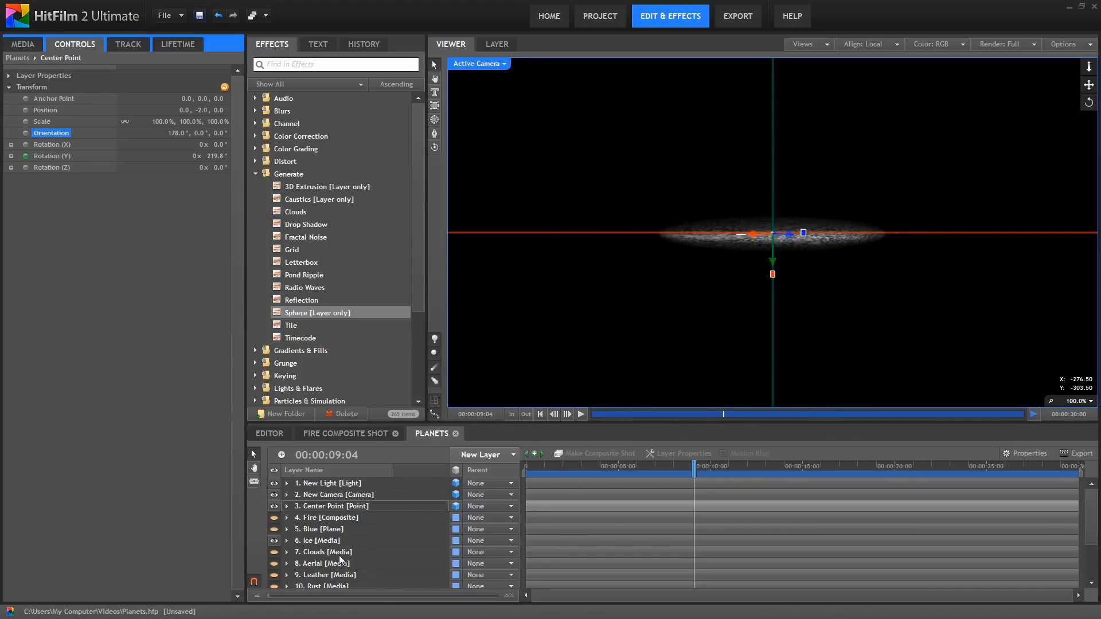
Step: Enable the Levels Histogram effect on the Ice layer
{"action": "left_click", "coordinate": [324, 542]}
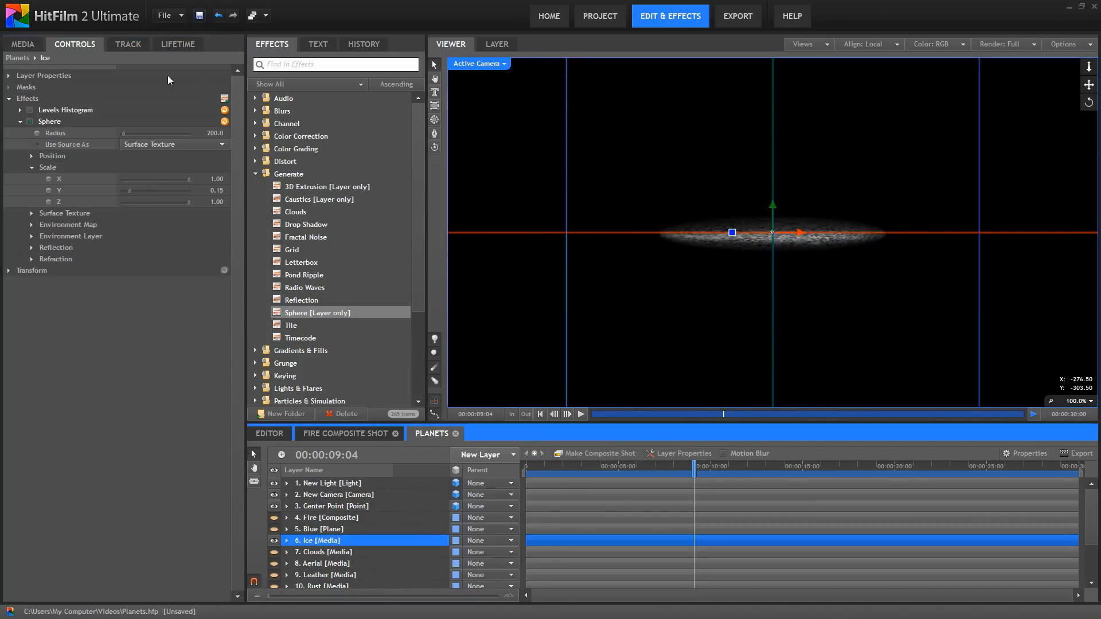
{"action": "left_click", "coordinate": [30, 110]}
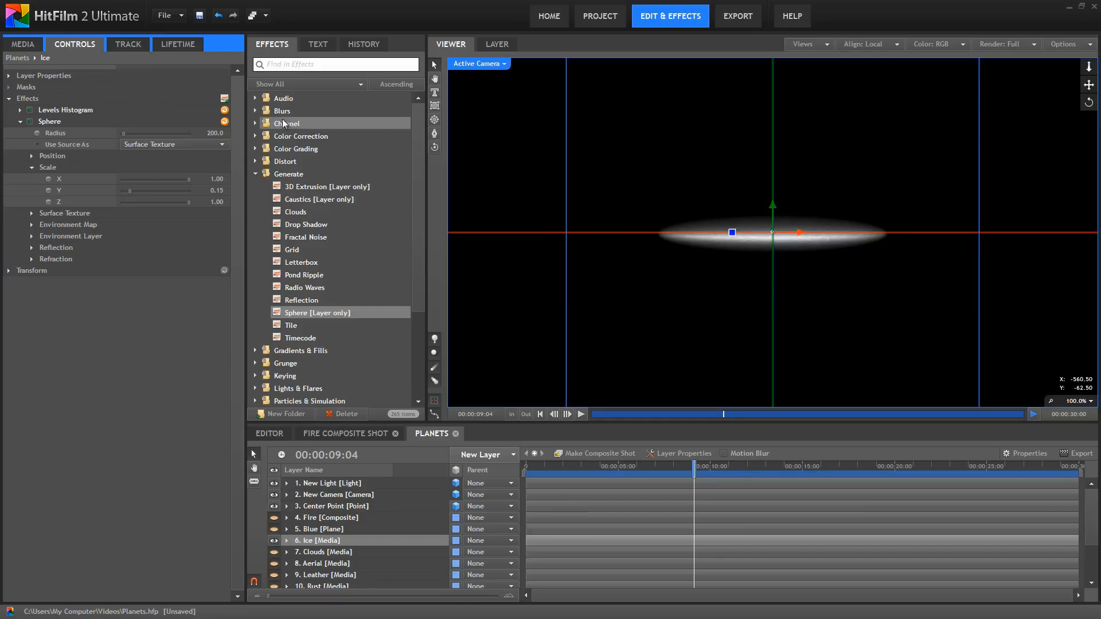
Step: Preview the disc with the Center Point's X orientation at 144°, and set that orientation to 173°
{"action": "left_click", "coordinate": [335, 509]}
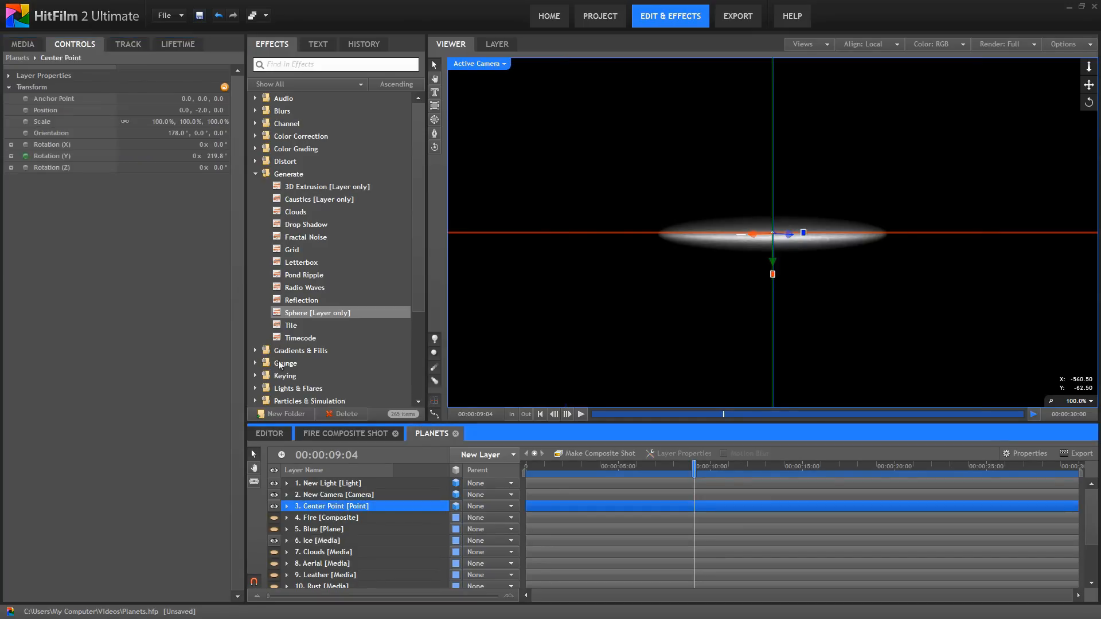
{"action": "left_click", "coordinate": [581, 414]}
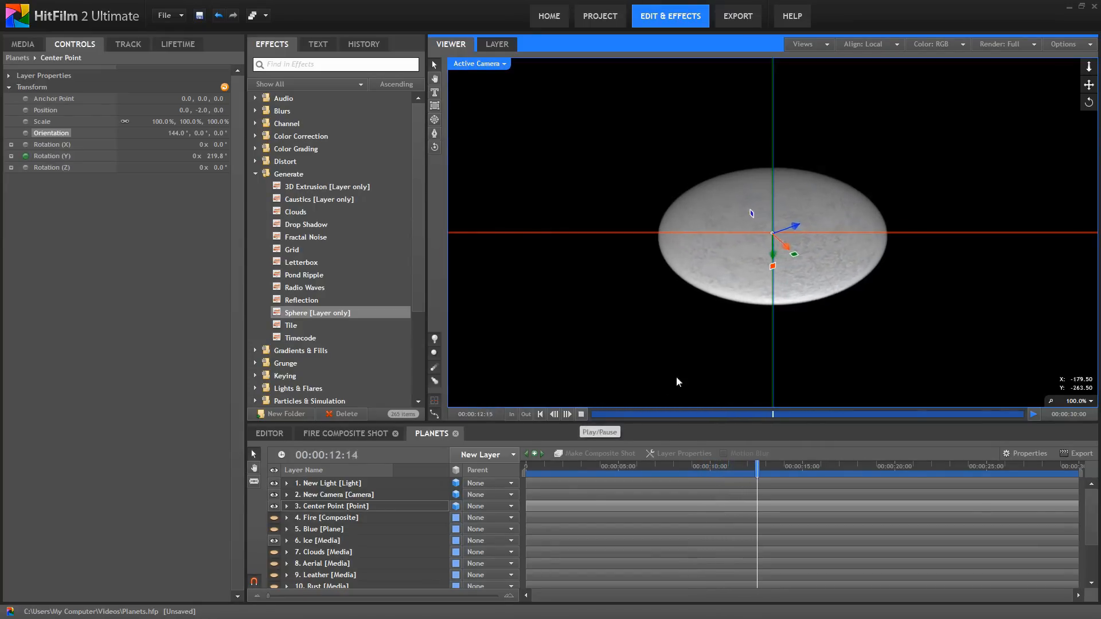
{"action": "left_click_drag", "start_coordinate": [182, 134], "coordinate": [187, 134]}
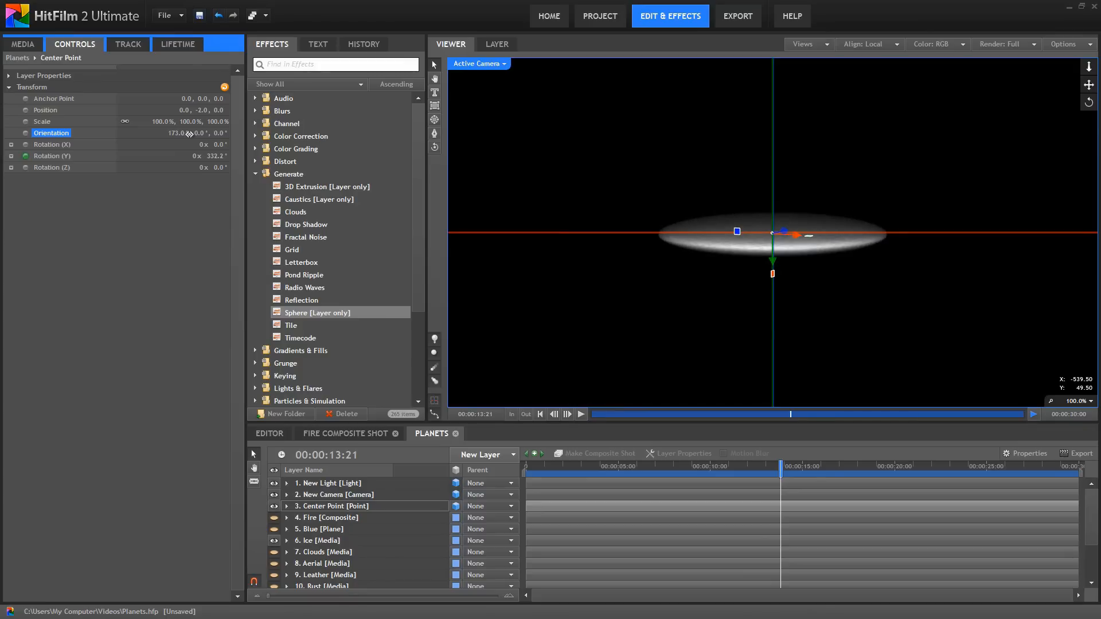
Step: Hide the Ice layer, show the Blue layer at the start of the timeline, and enable Blue's Sphere effect
{"action": "left_click", "coordinate": [581, 413]}
{"action": "left_click", "coordinate": [310, 541]}
{"action": "left_click", "coordinate": [549, 466]}
{"action": "left_click", "coordinate": [524, 468]}
{"action": "left_click", "coordinate": [273, 541]}
{"action": "left_click", "coordinate": [273, 529]}
{"action": "left_click", "coordinate": [310, 528]}
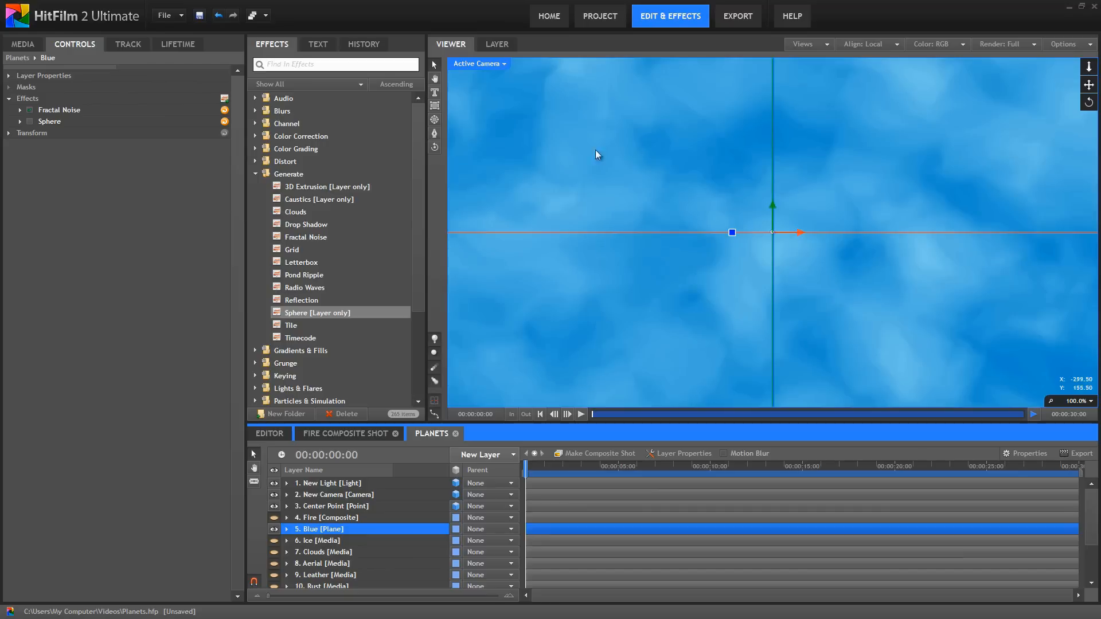
{"action": "left_click", "coordinate": [21, 110]}
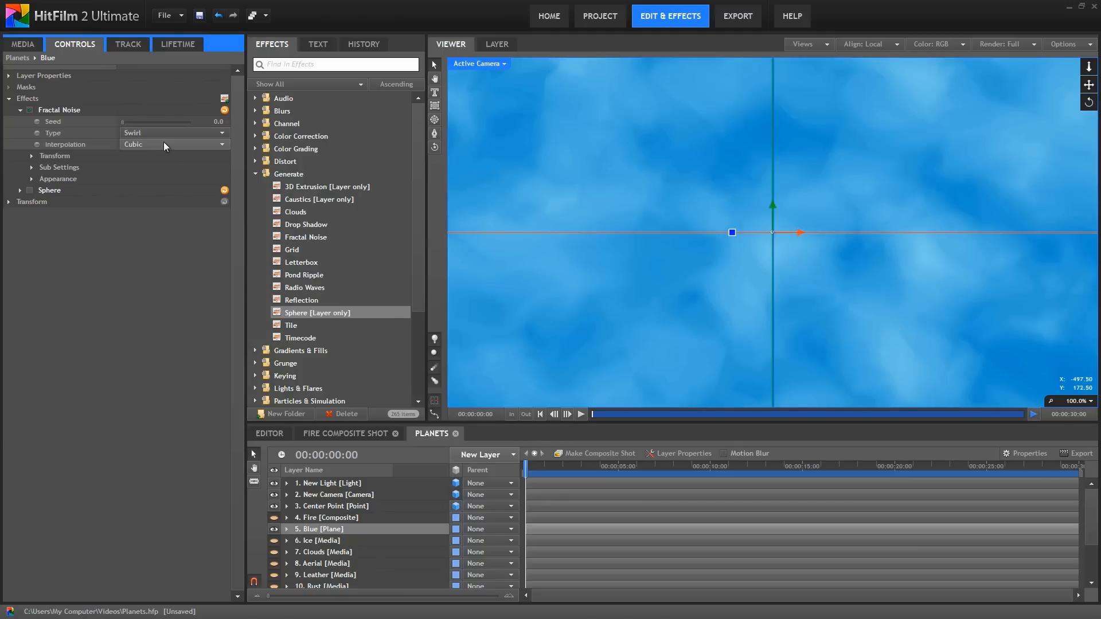
{"action": "left_click", "coordinate": [29, 190]}
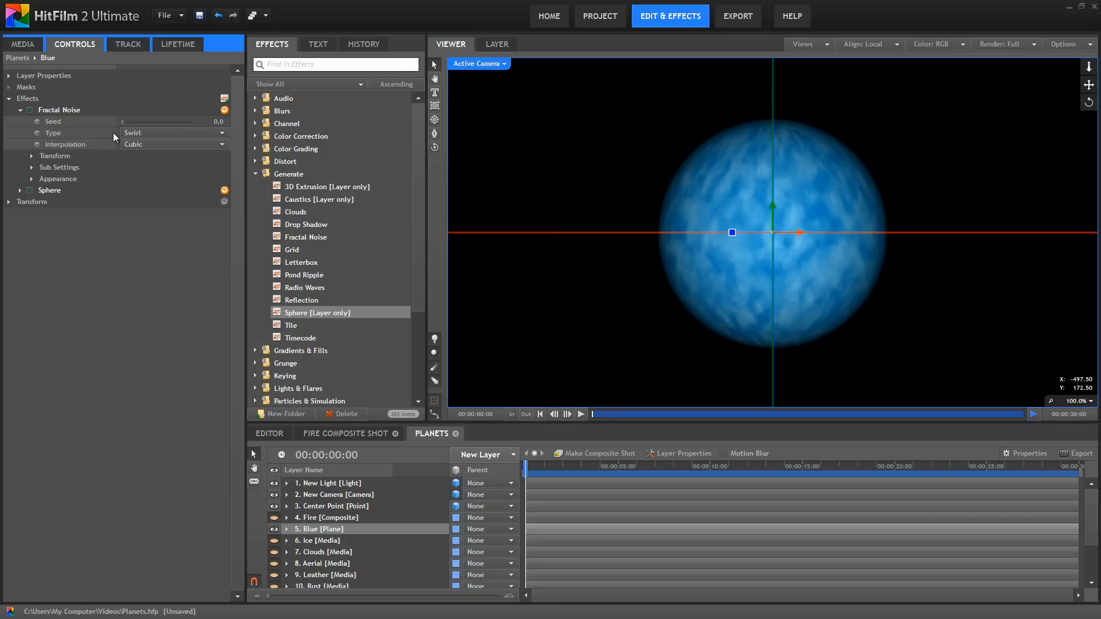
Step: Try the Clouds, Wood, Marble and Colored Clouds types in Blue's Fractal Noise effect, and set the type back to Swirl
{"action": "left_click", "coordinate": [222, 133]}
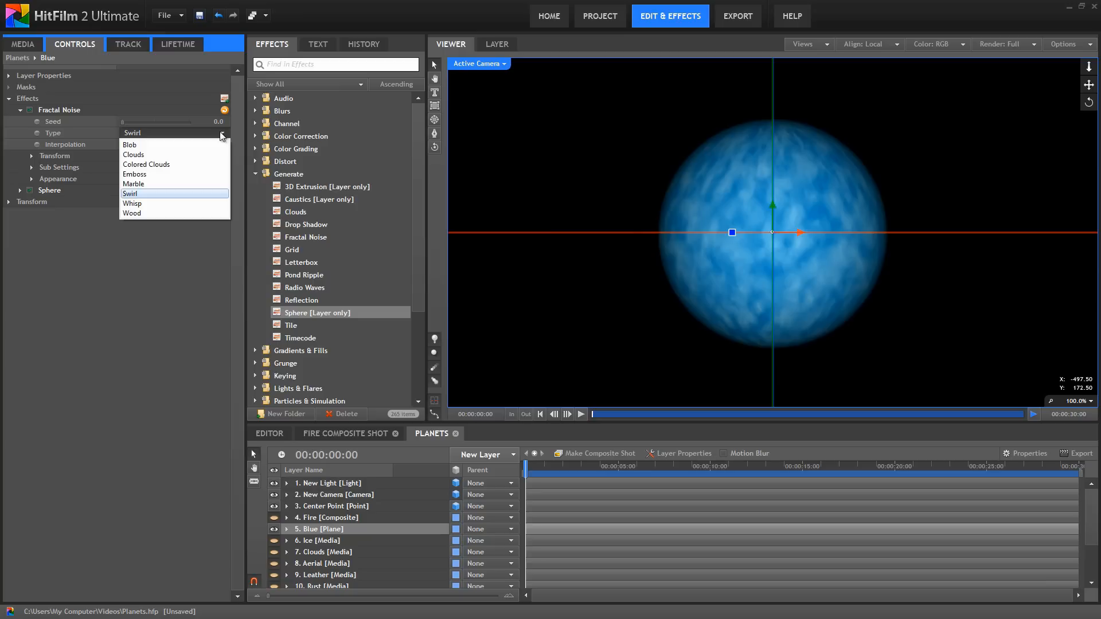
{"action": "left_click", "coordinate": [150, 155]}
{"action": "left_click", "coordinate": [160, 133]}
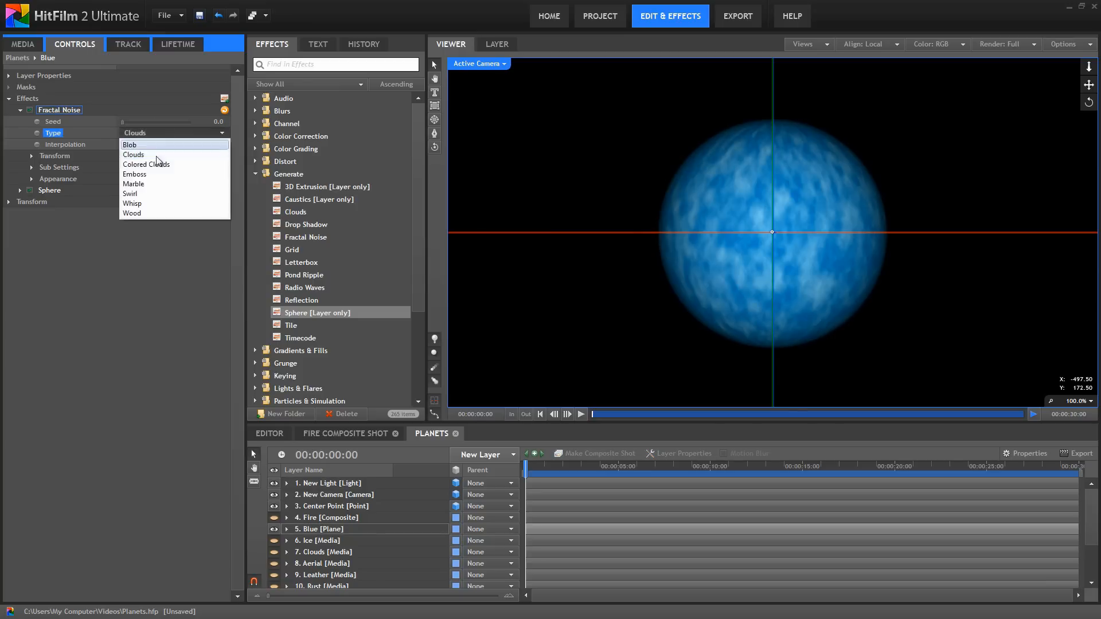
{"action": "left_click", "coordinate": [140, 213]}
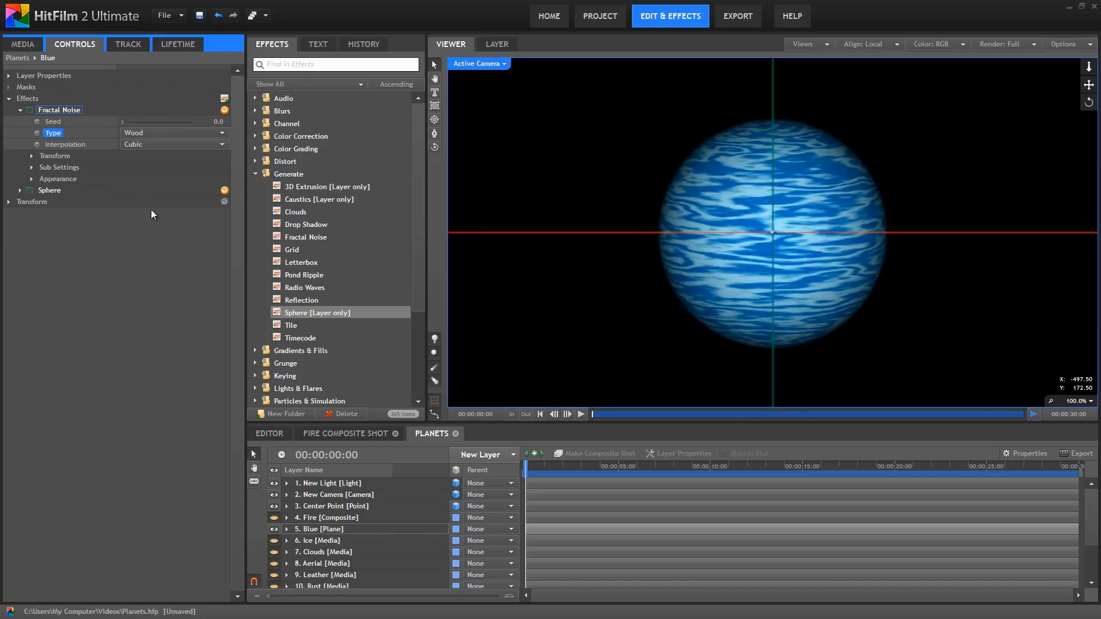
{"action": "left_click", "coordinate": [219, 133]}
{"action": "left_click", "coordinate": [142, 184]}
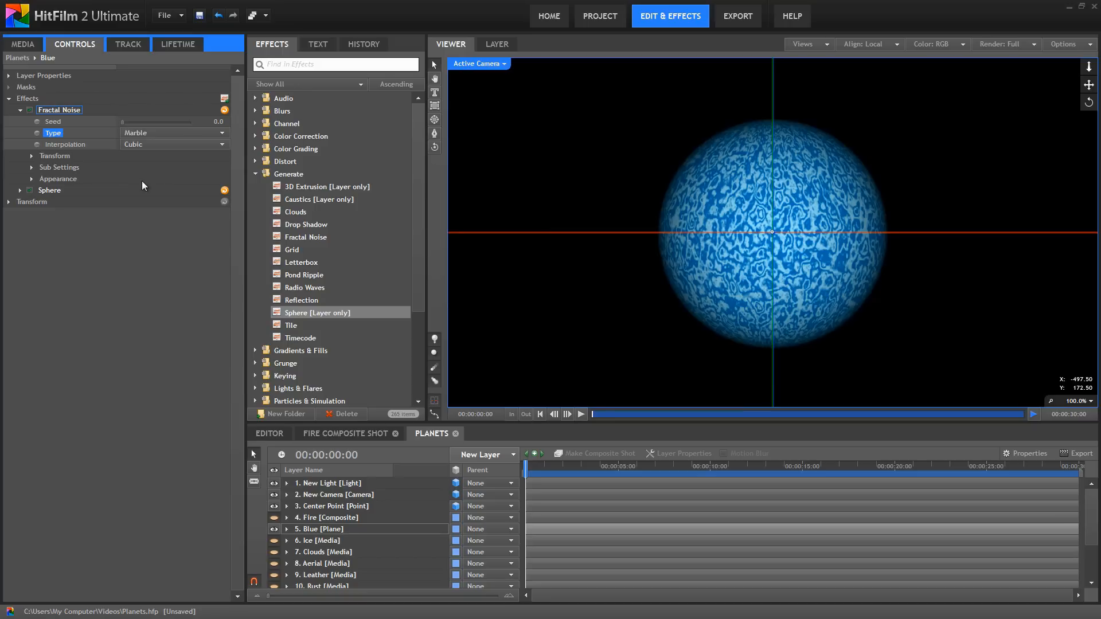
{"action": "left_click", "coordinate": [222, 133]}
{"action": "left_click", "coordinate": [144, 165]}
{"action": "left_click", "coordinate": [220, 134]}
{"action": "left_click", "coordinate": [156, 195]}
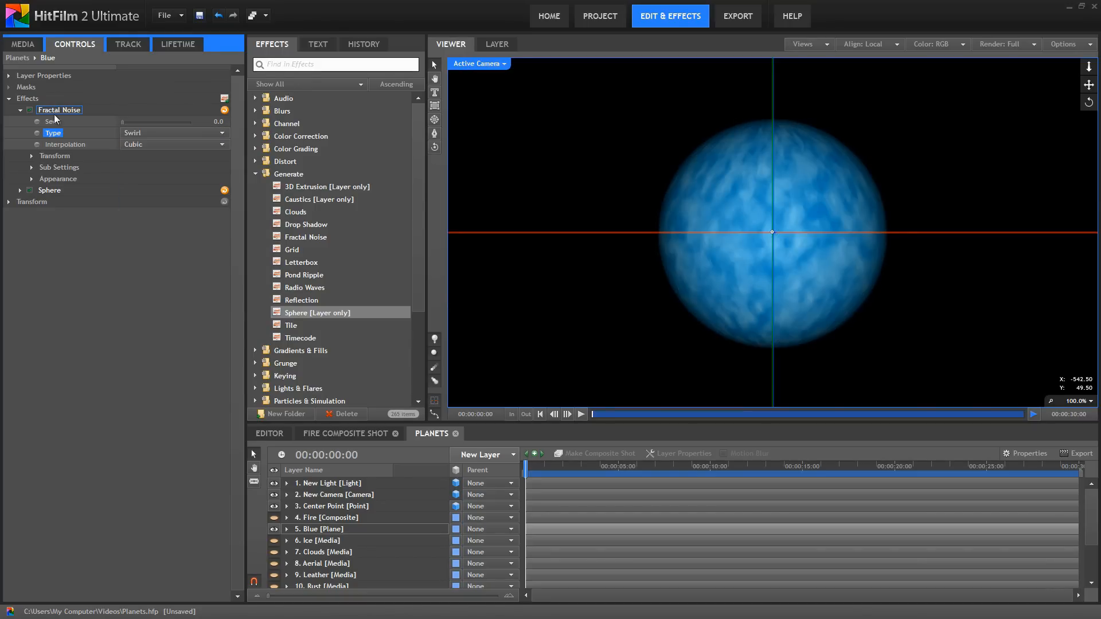
Step: Hide the Blue layer and show the Fire composite layer
{"action": "left_click", "coordinate": [271, 529]}
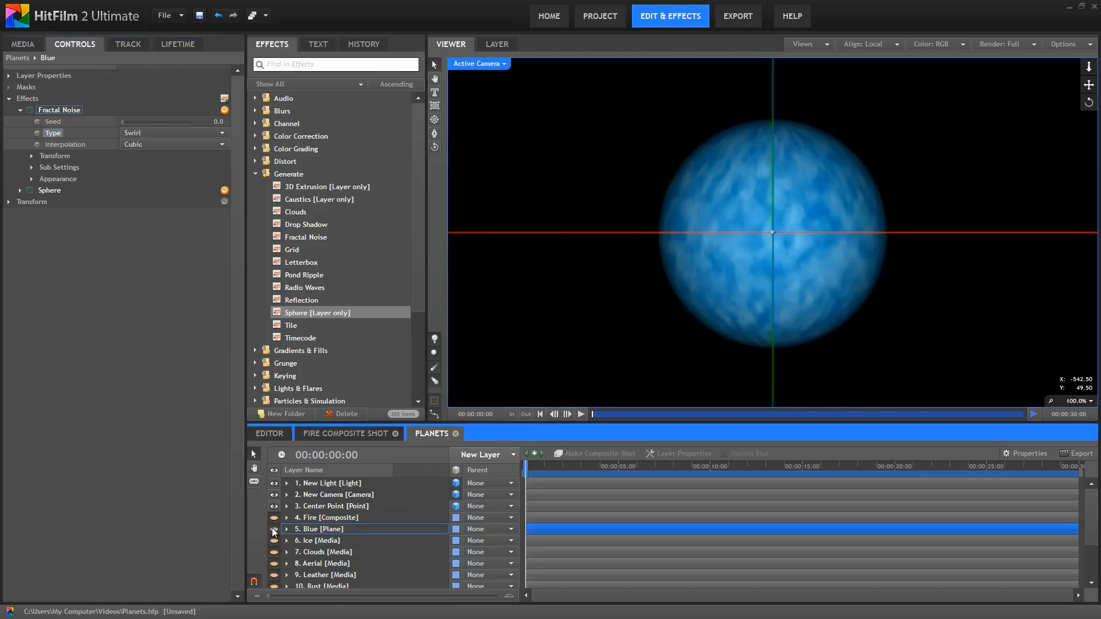
{"action": "left_click", "coordinate": [316, 518]}
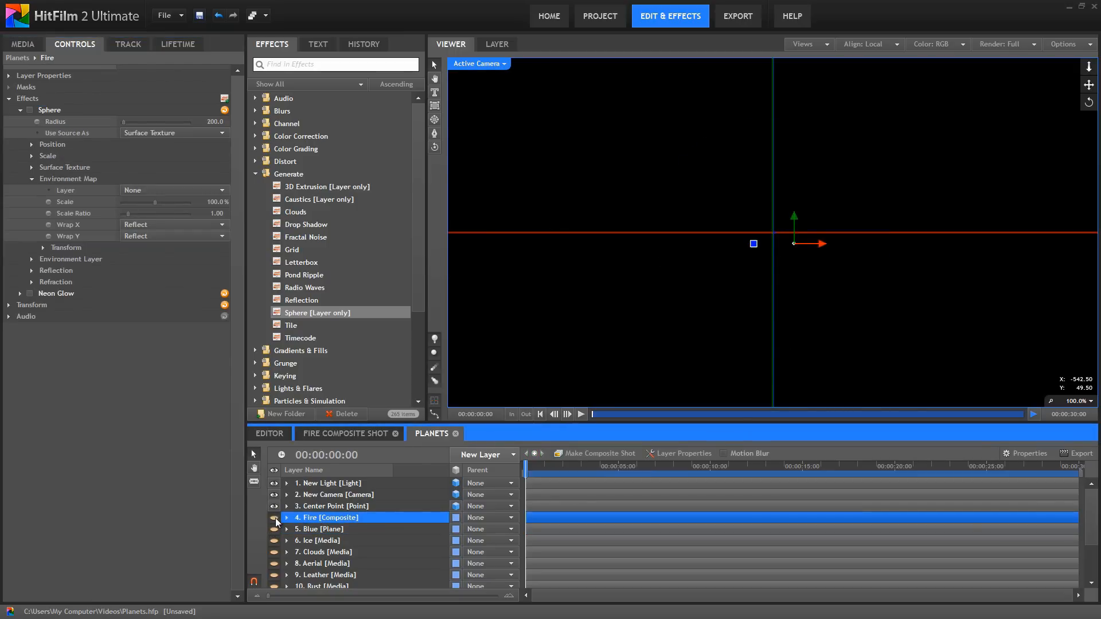
{"action": "left_click", "coordinate": [274, 517]}
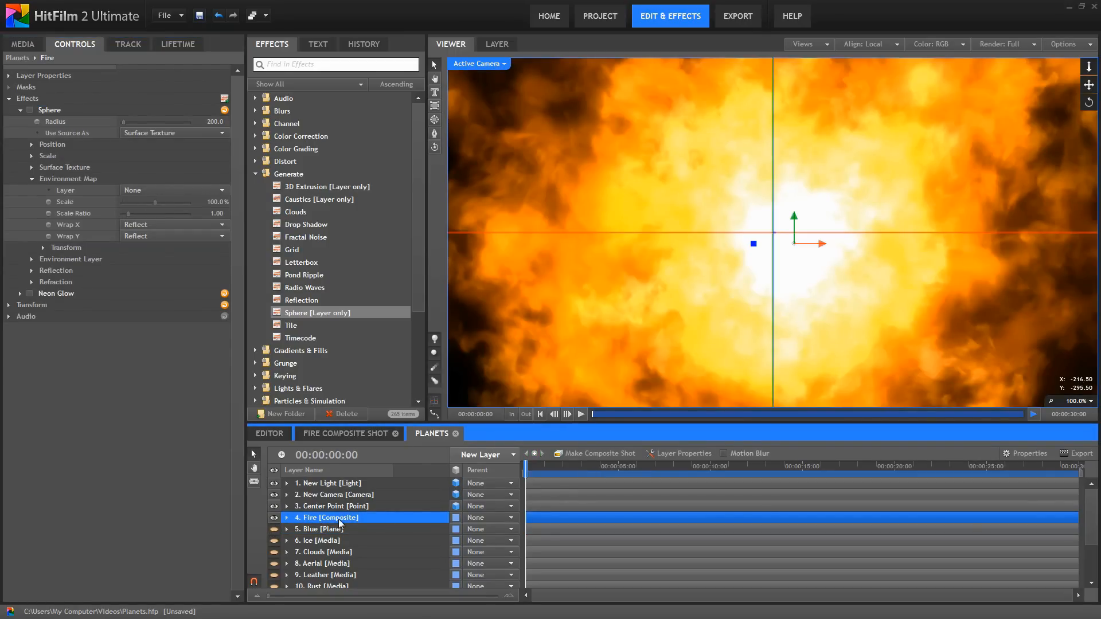
Step: Open the Fire composite shot and preview its animation from the start of the timeline
{"action": "left_click", "coordinate": [350, 432]}
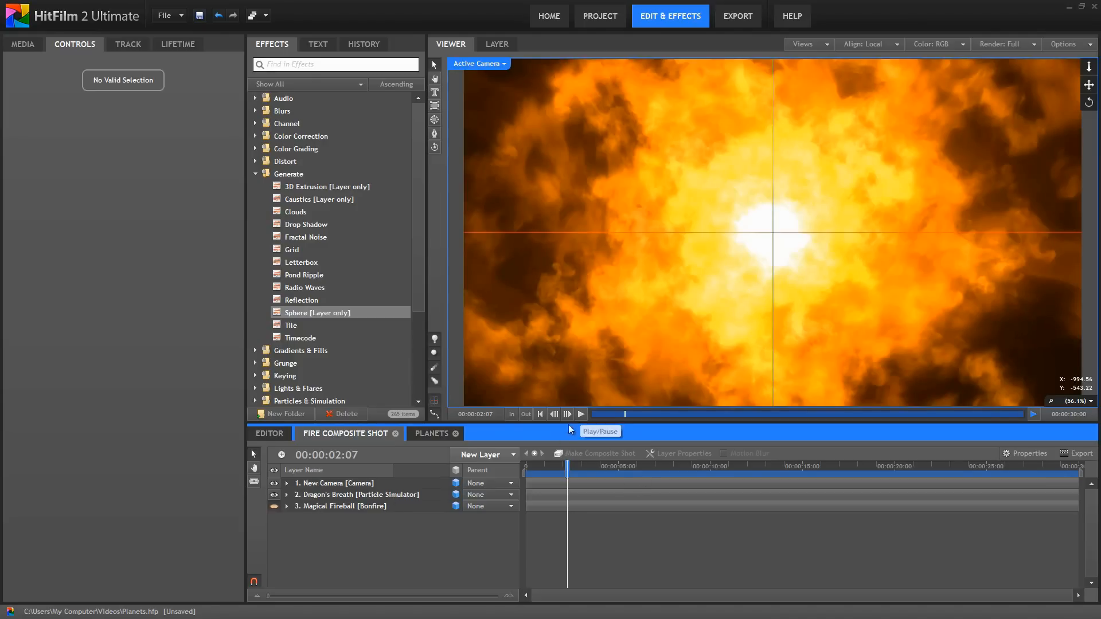
{"action": "left_click_drag", "start_coordinate": [567, 465], "coordinate": [524, 463]}
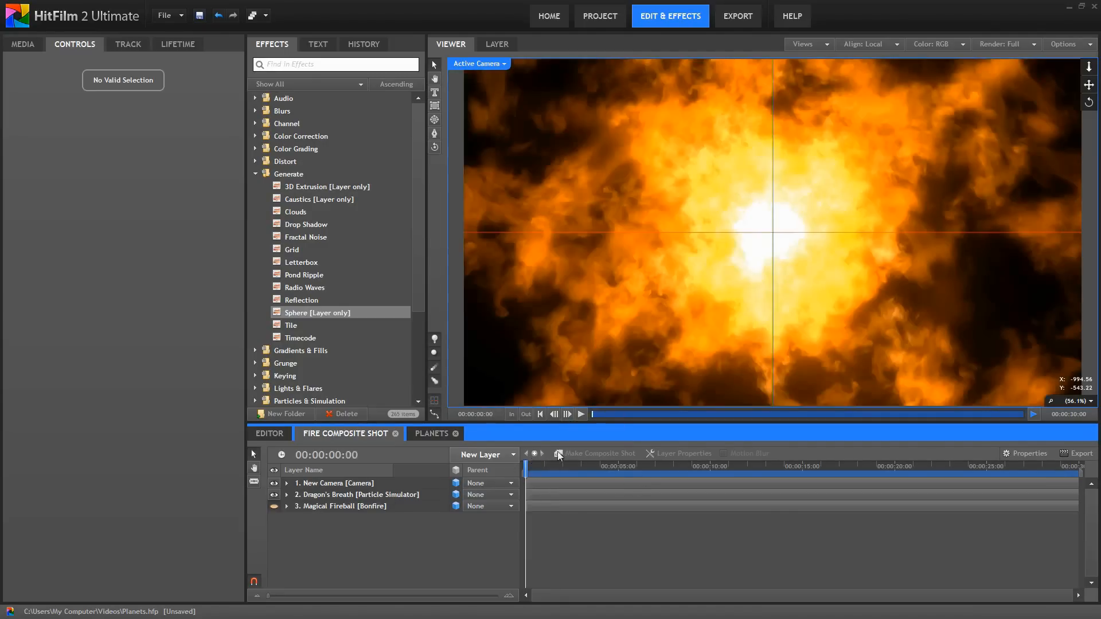
{"action": "left_click", "coordinate": [581, 413]}
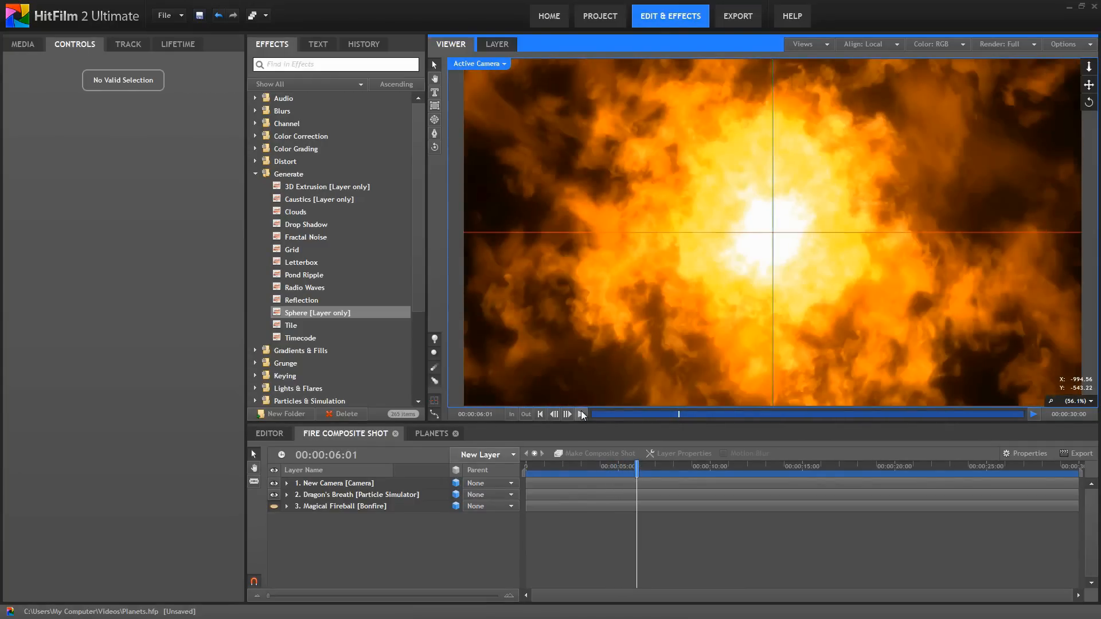
Step: Return to the Planets composite shot, enable the Sphere effect on the Fire layer, and preview the animated fire ball
{"action": "left_click", "coordinate": [434, 434]}
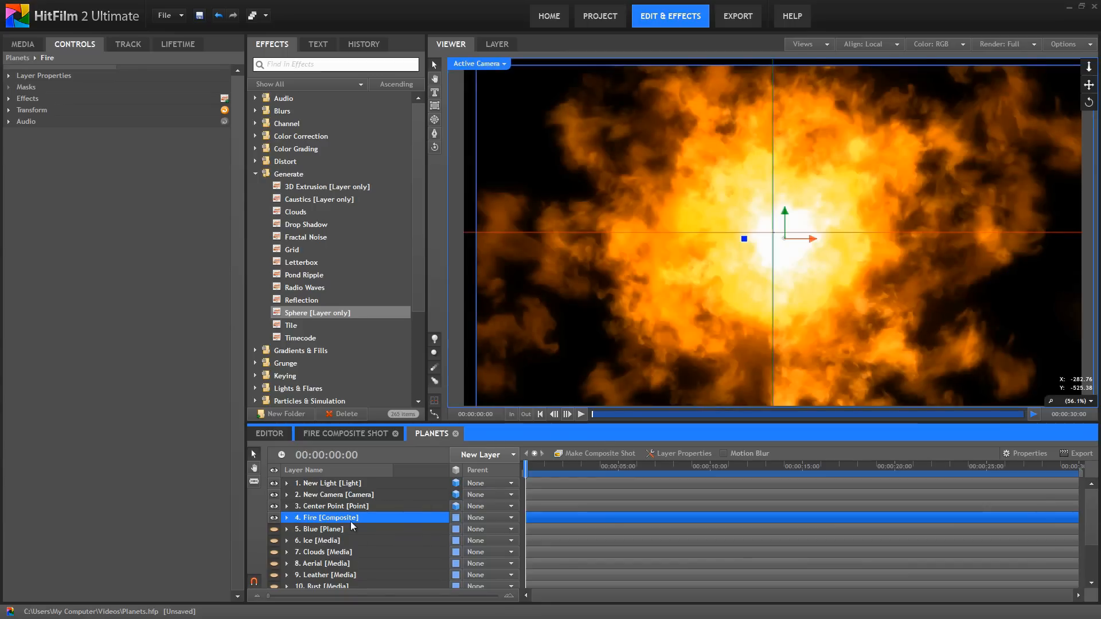
{"action": "left_click", "coordinate": [9, 99]}
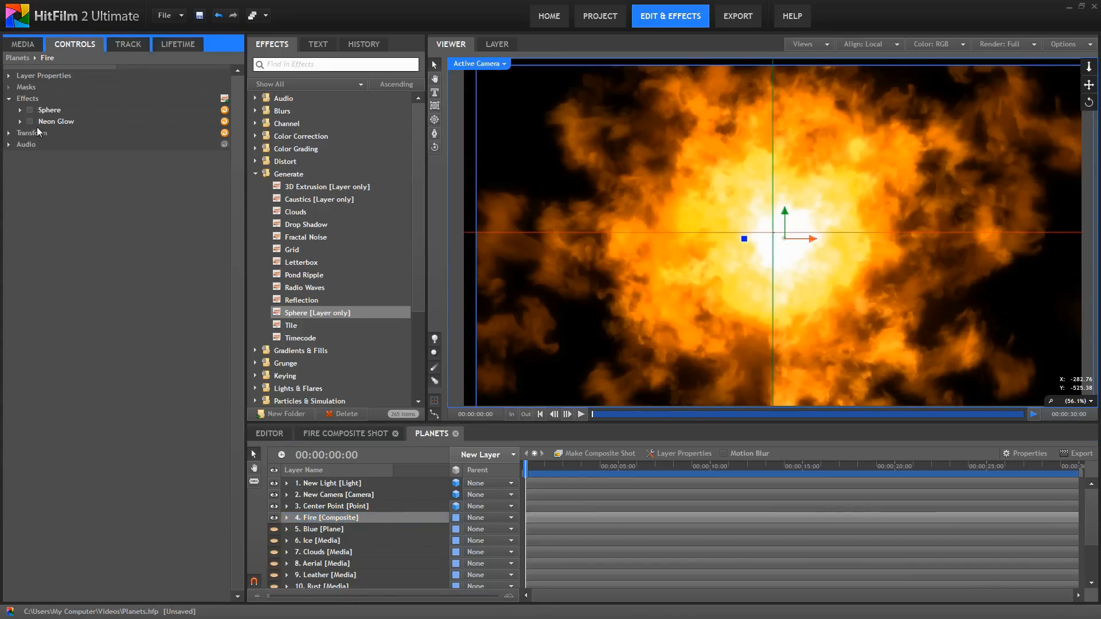
{"action": "left_click", "coordinate": [29, 110]}
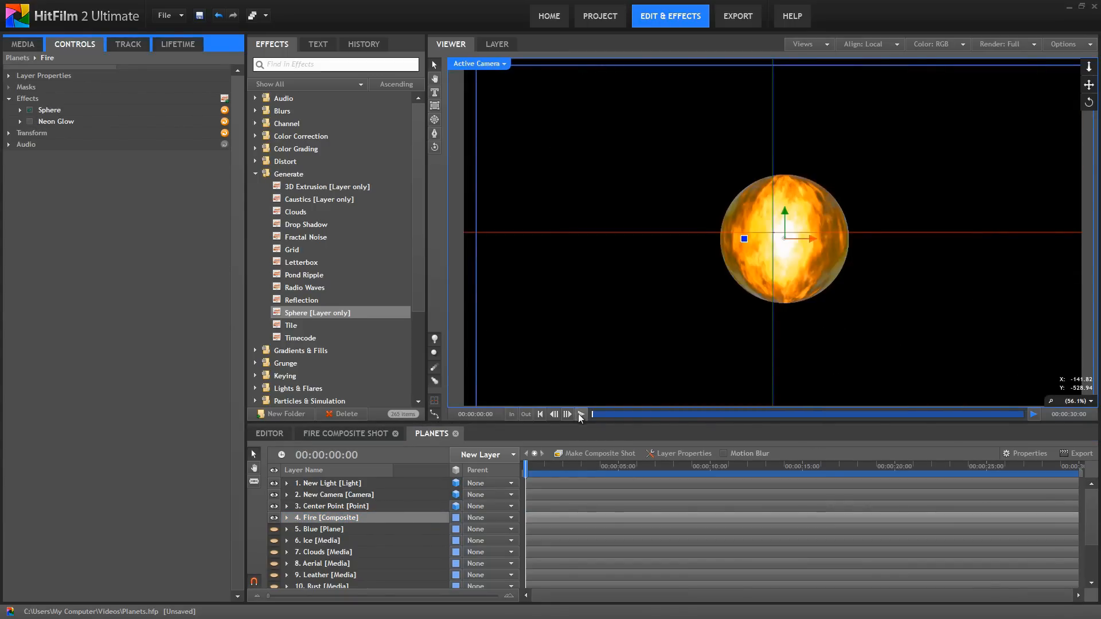
{"action": "left_click", "coordinate": [579, 414]}
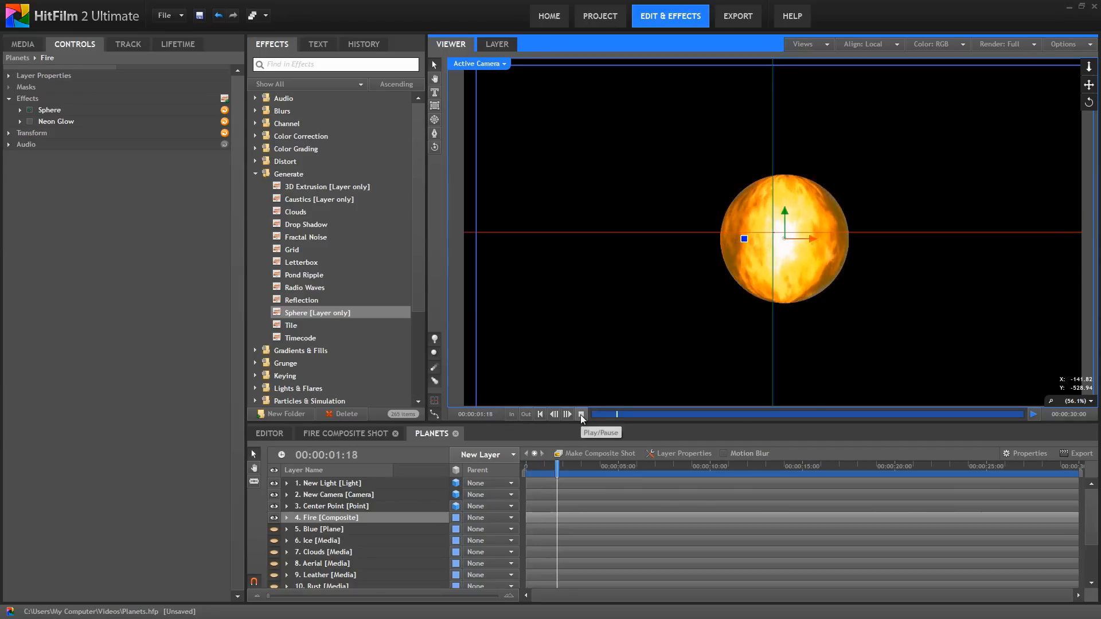
{"action": "left_click", "coordinate": [580, 415]}
Step: Set the Fire sphere's position to Transform From the Center Point layer, and preview its rotation
{"action": "left_click", "coordinate": [21, 110]}
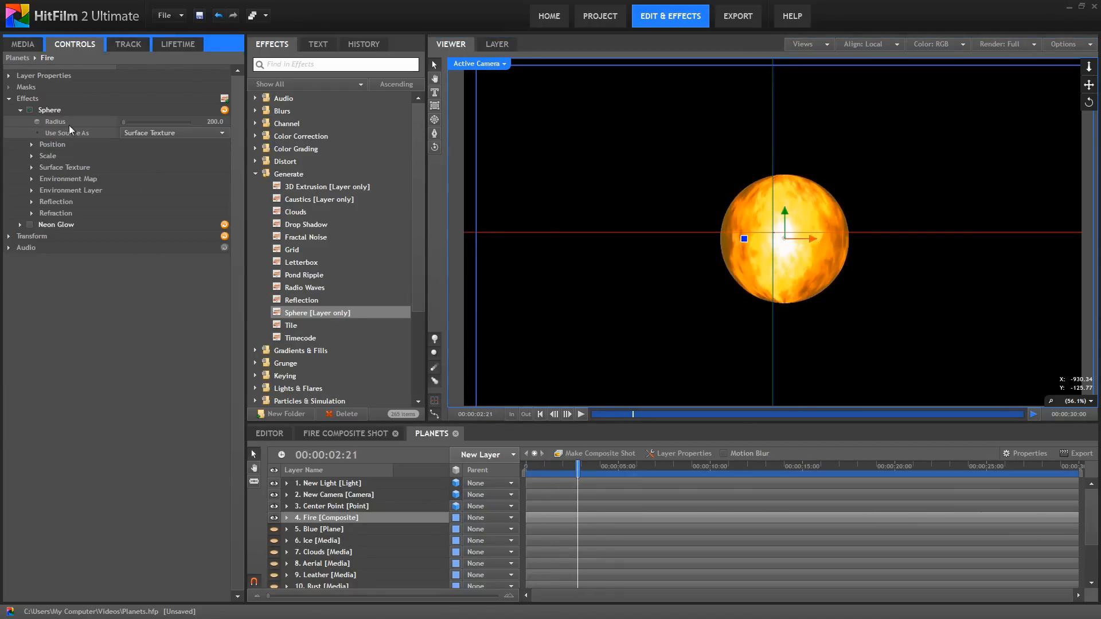
{"action": "left_click", "coordinate": [32, 145]}
{"action": "left_click", "coordinate": [167, 156]}
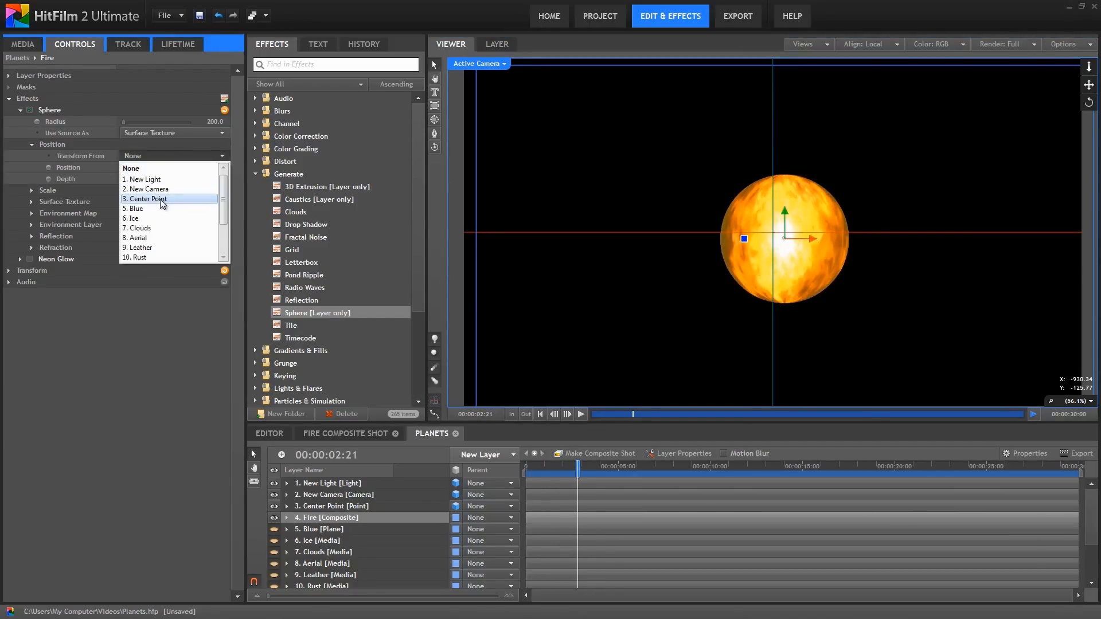
{"action": "left_click", "coordinate": [150, 198]}
{"action": "left_click", "coordinate": [582, 413]}
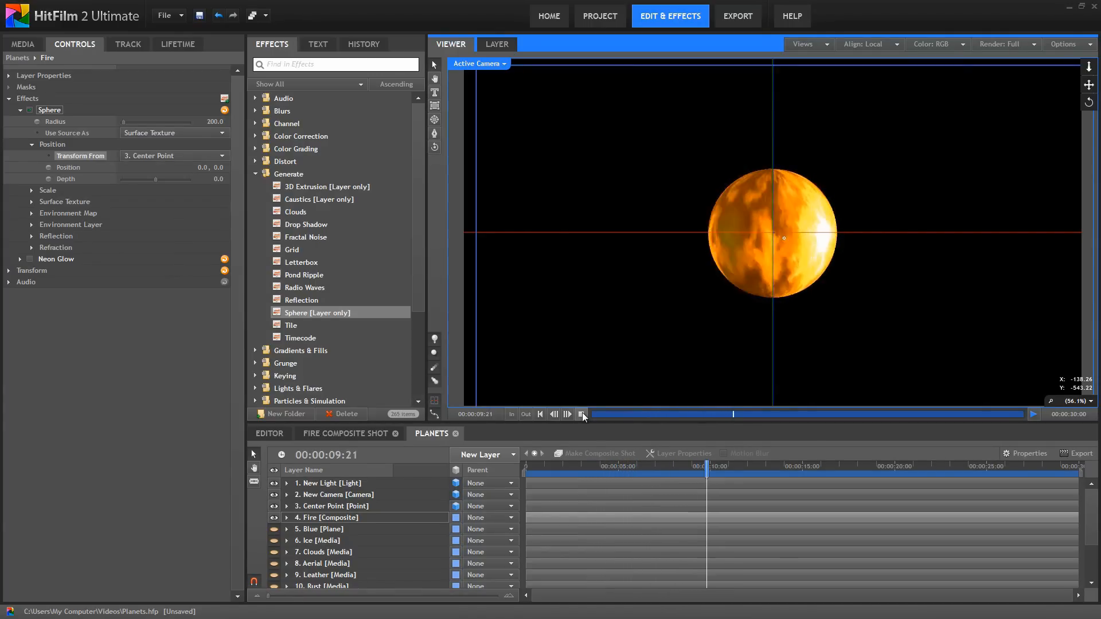
{"action": "left_click", "coordinate": [670, 465]}
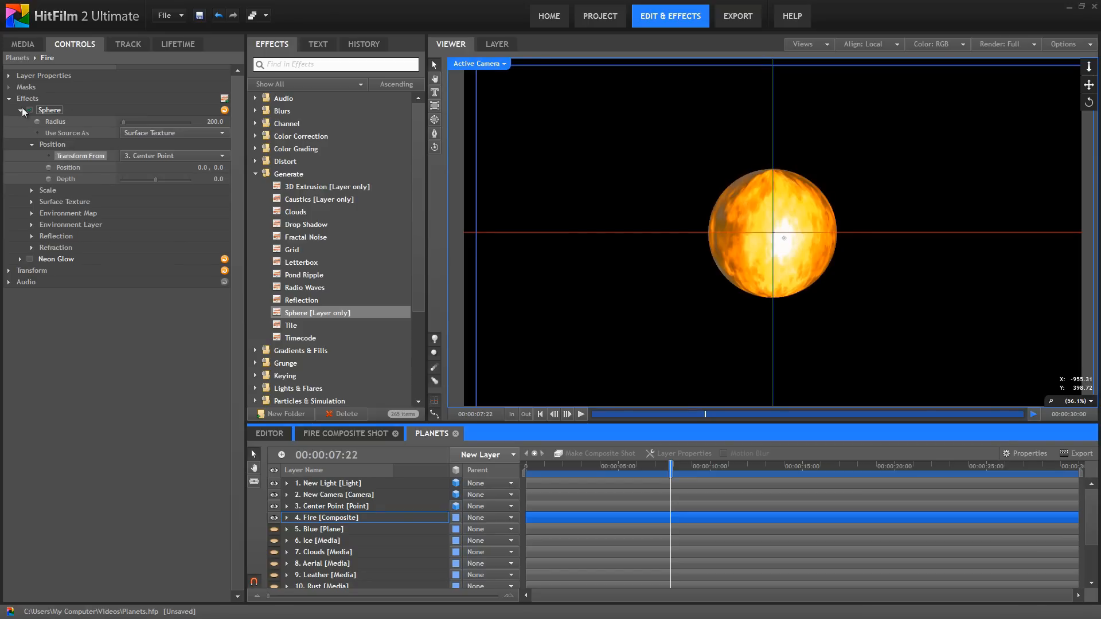
Step: Enable the Neon Glow effect on the Fire layer and preview the glowing sphere
{"action": "left_click", "coordinate": [29, 259]}
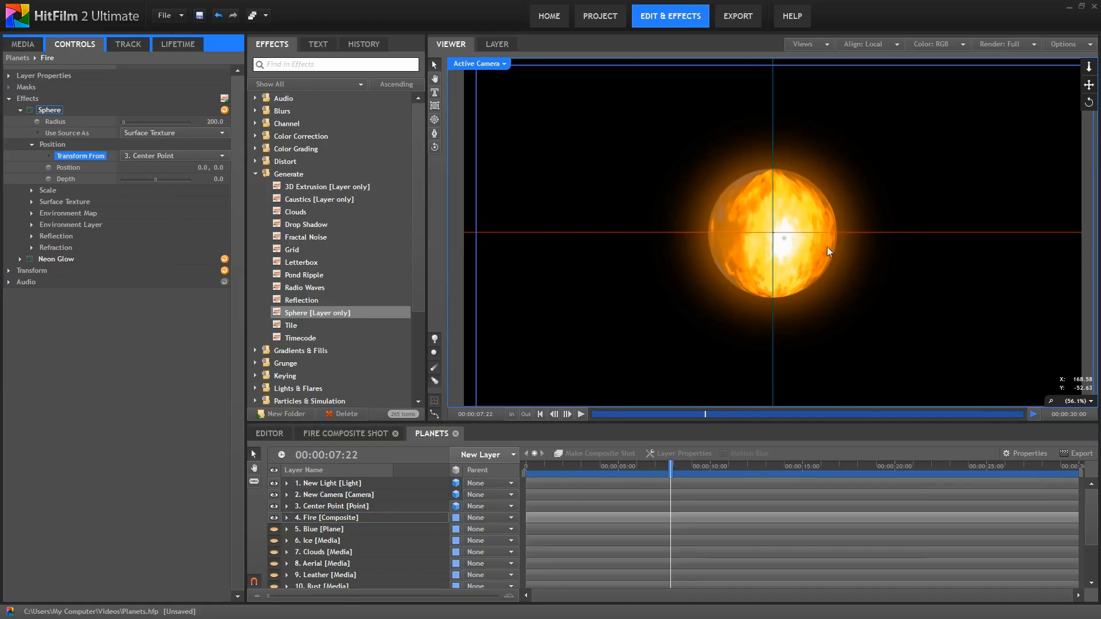
{"action": "left_click", "coordinate": [561, 465]}
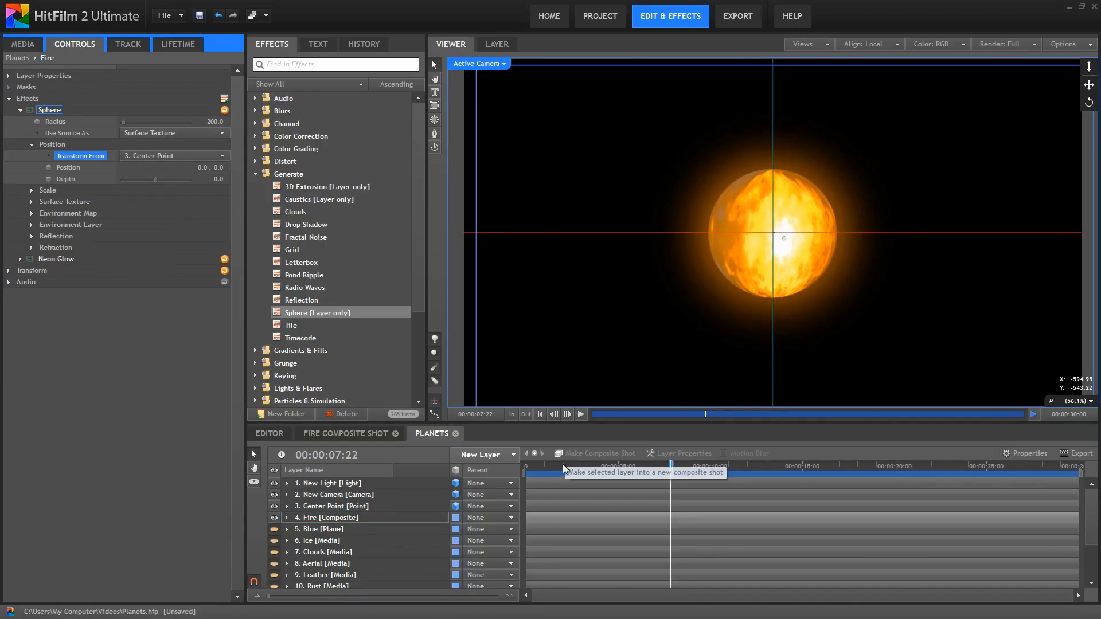
{"action": "left_click", "coordinate": [581, 415]}
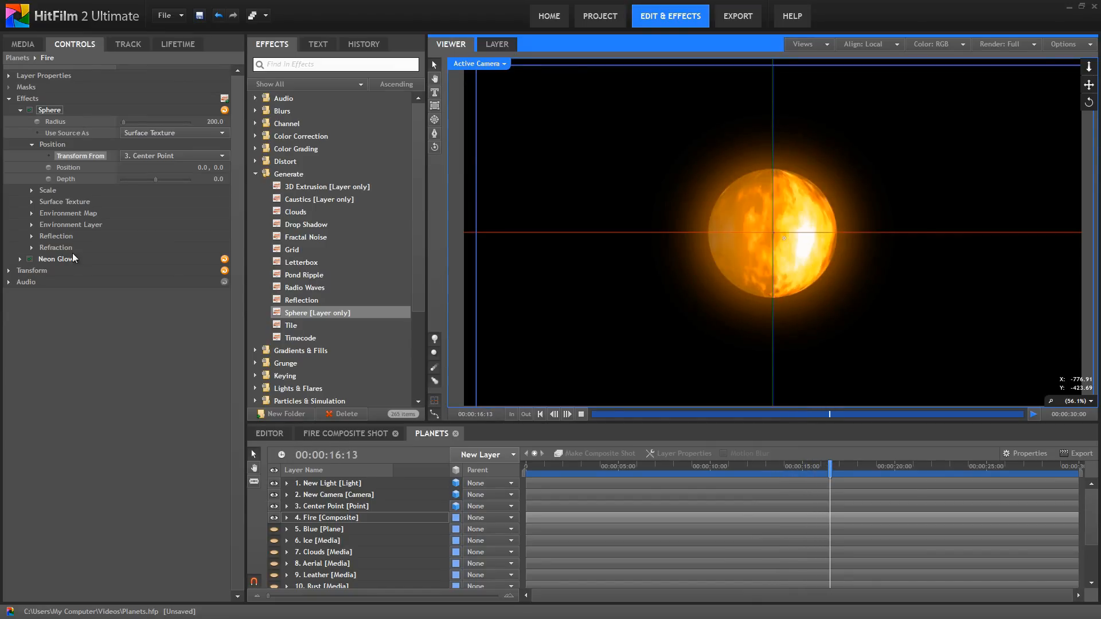
{"action": "left_click", "coordinate": [581, 414]}
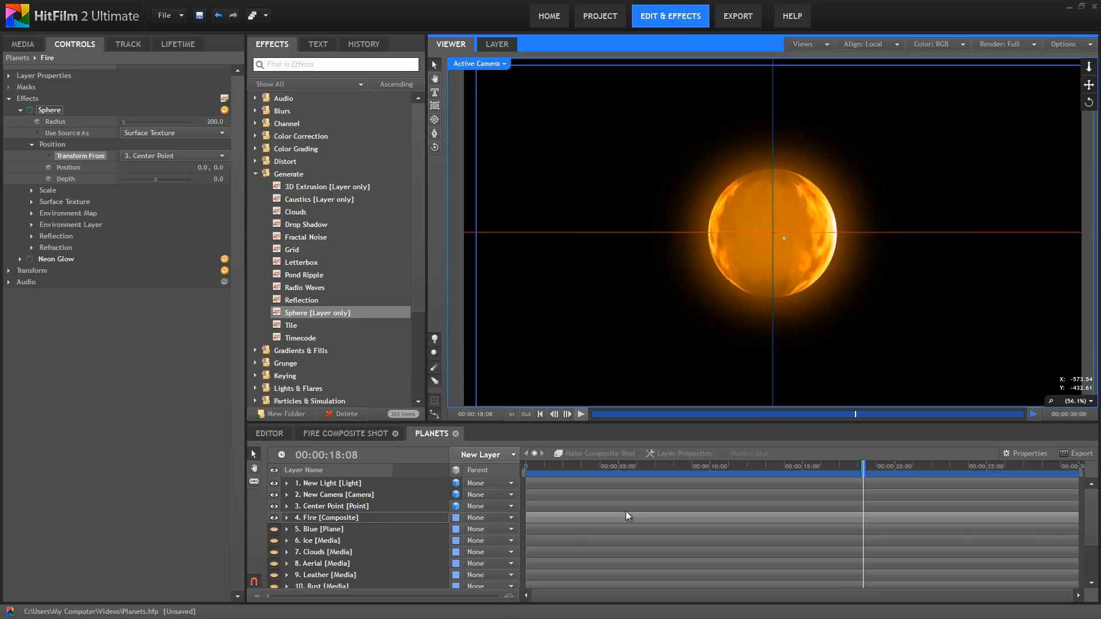